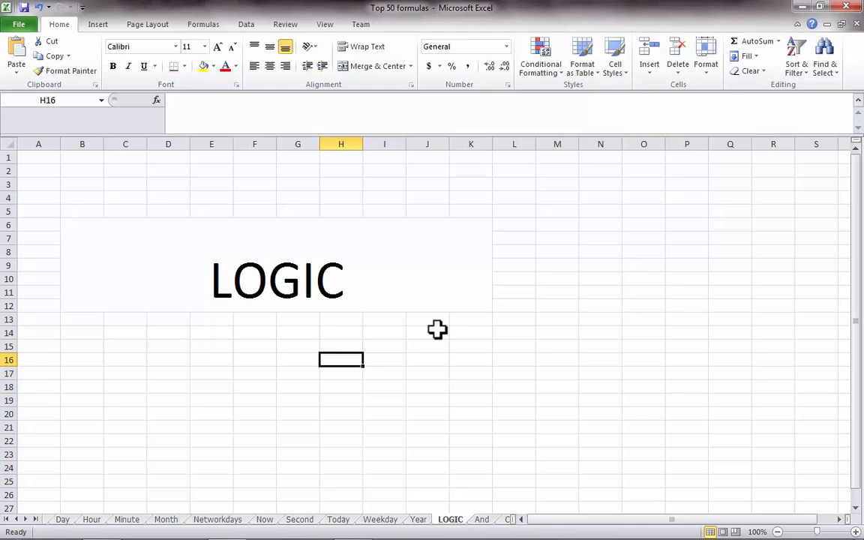
Step: Open the And sheet and examine the logical pairs in A2:B5 and the AND formulas in C2 and C3
left_click(482, 519)
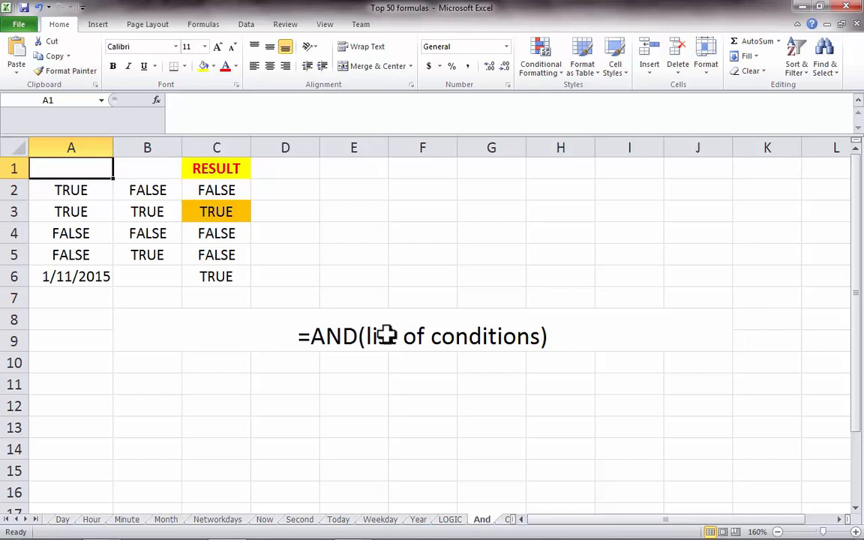
left_click(206, 254)
left_click(151, 255)
left_click_drag(151, 255, 82, 189)
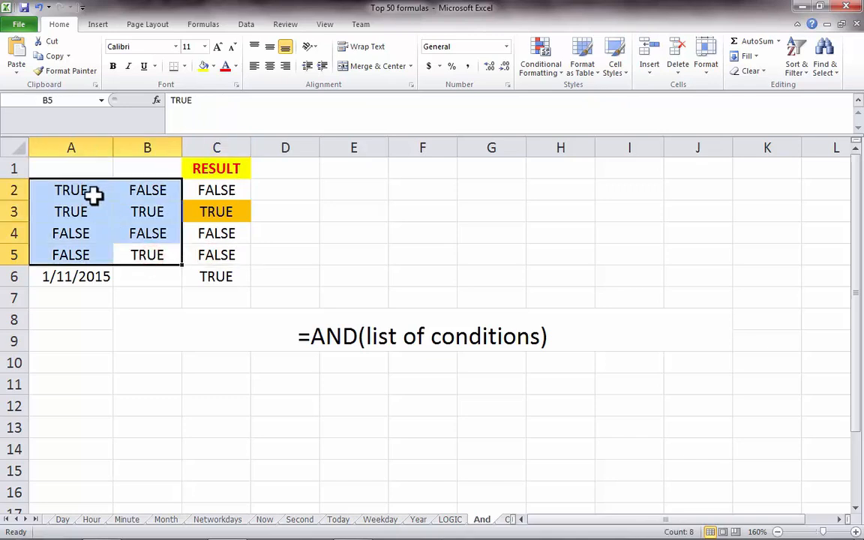
left_click(174, 189)
left_click(88, 189)
left_click_drag(88, 189, 130, 190)
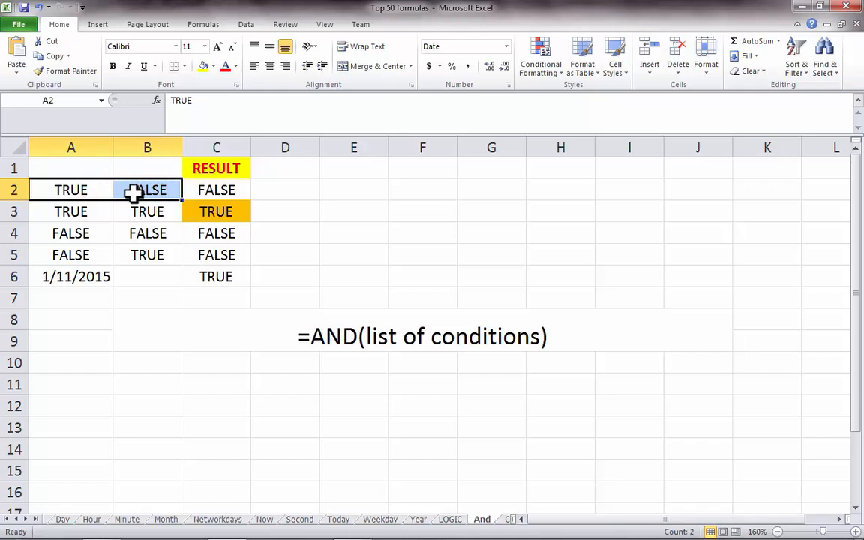
left_click(223, 190)
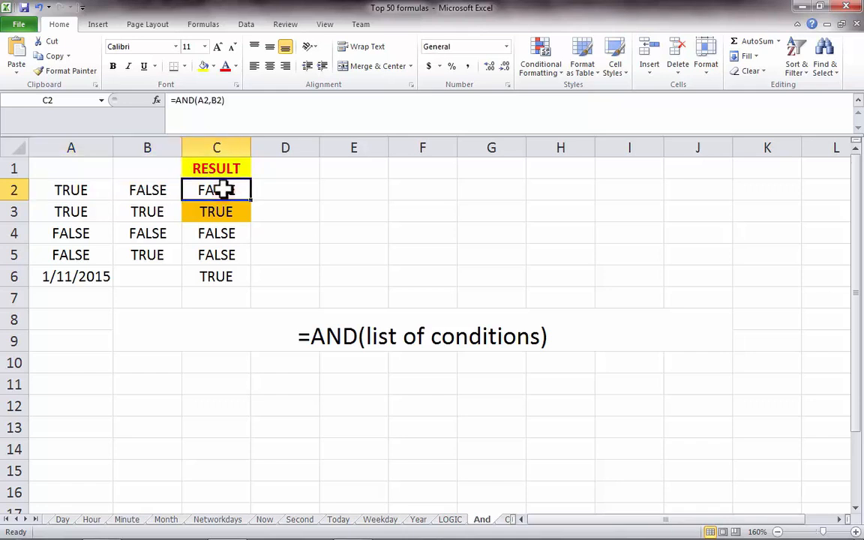
left_click(195, 102)
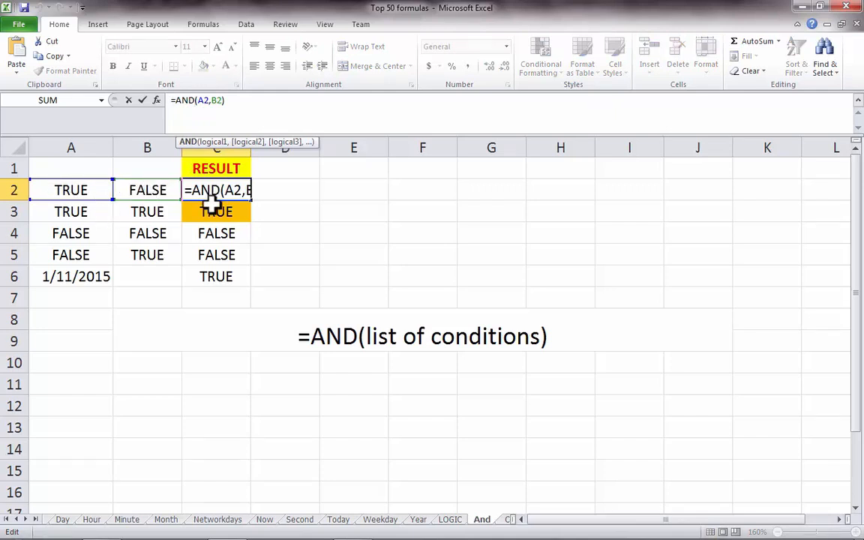
key("Escape")
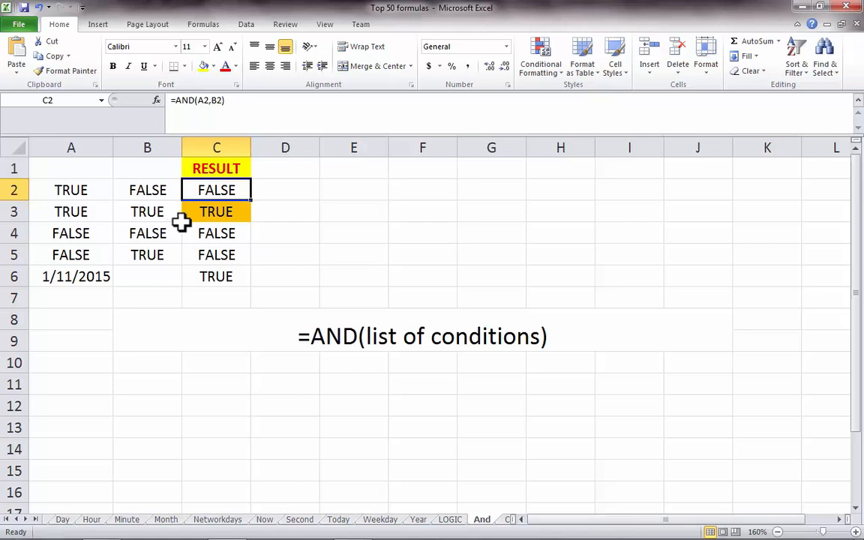
left_click(210, 212)
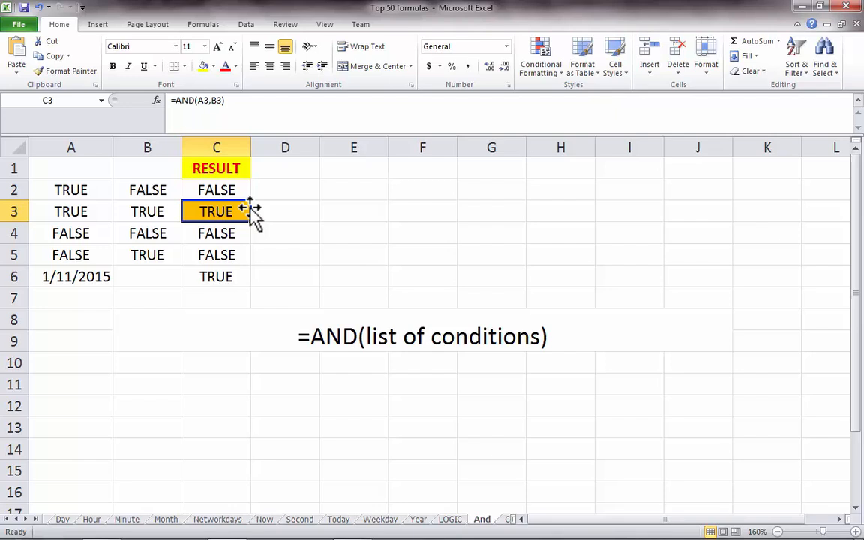
Step: Examine the date in A6 and the YEAR and MONTH conditions of the AND formula in C6
left_click(81, 277)
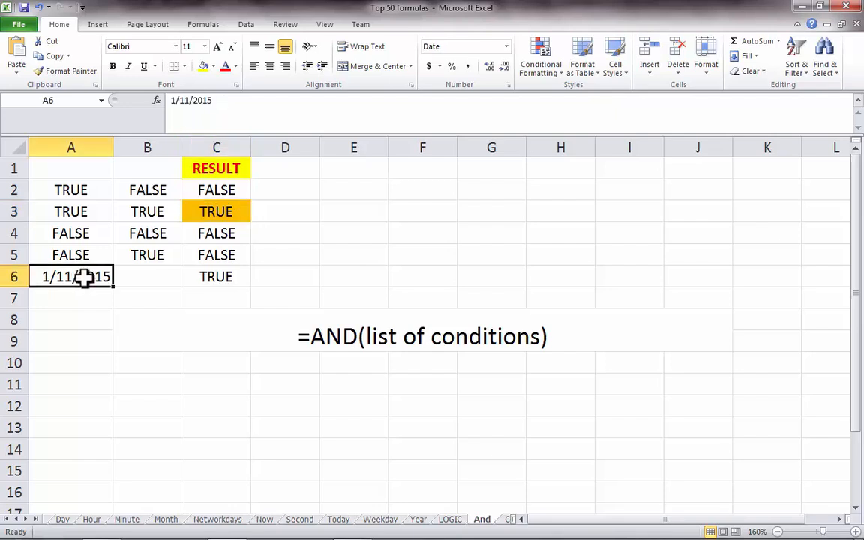
left_click(233, 279)
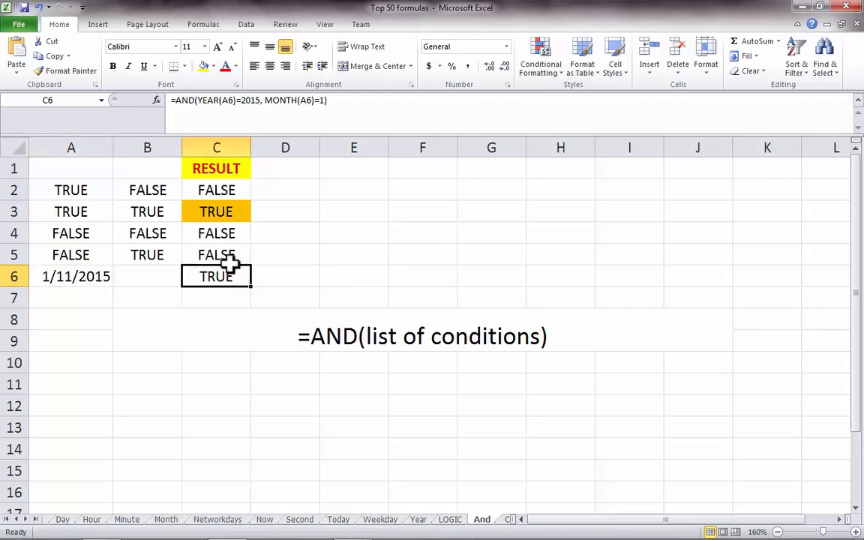
left_click_drag(200, 102, 260, 100)
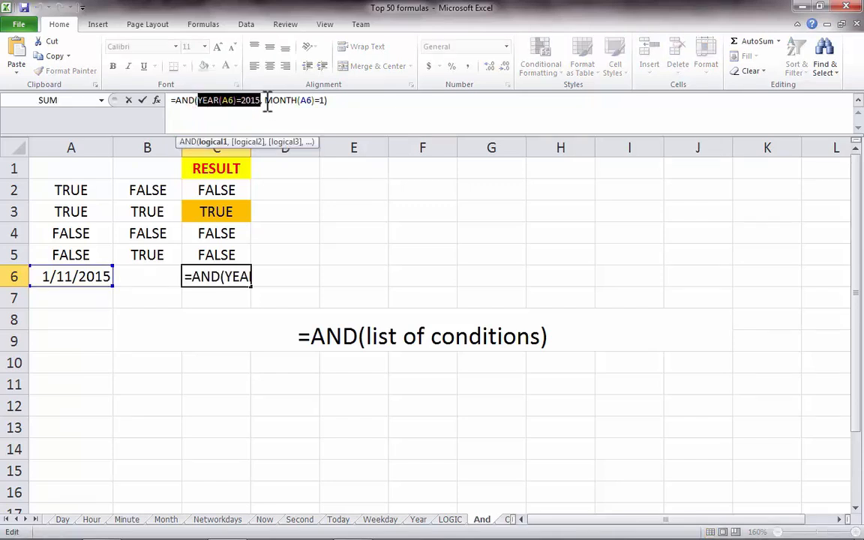
left_click(266, 101)
left_click_drag(274, 102, 325, 101)
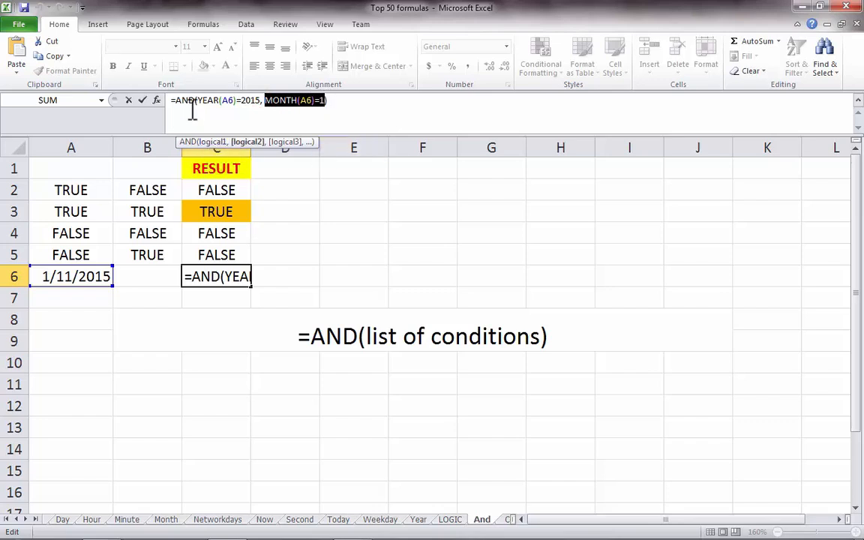
left_click_drag(199, 100, 259, 100)
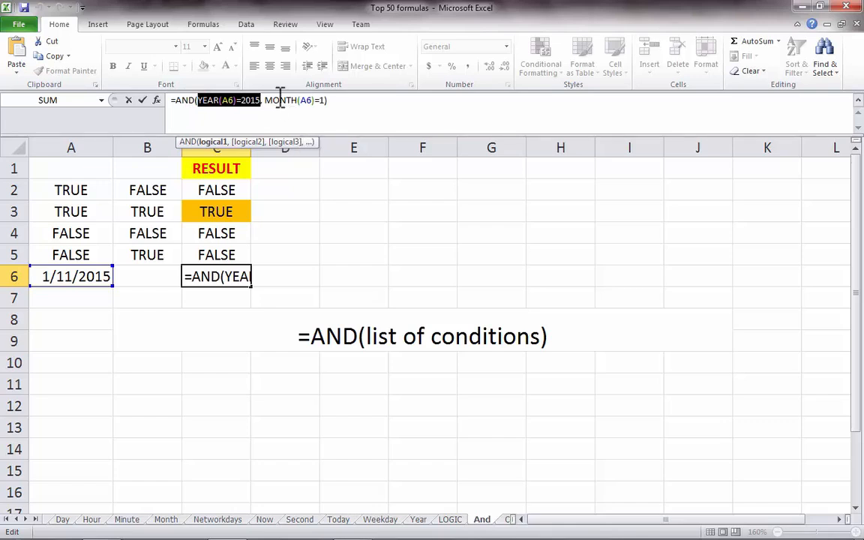
left_click_drag(265, 102, 330, 111)
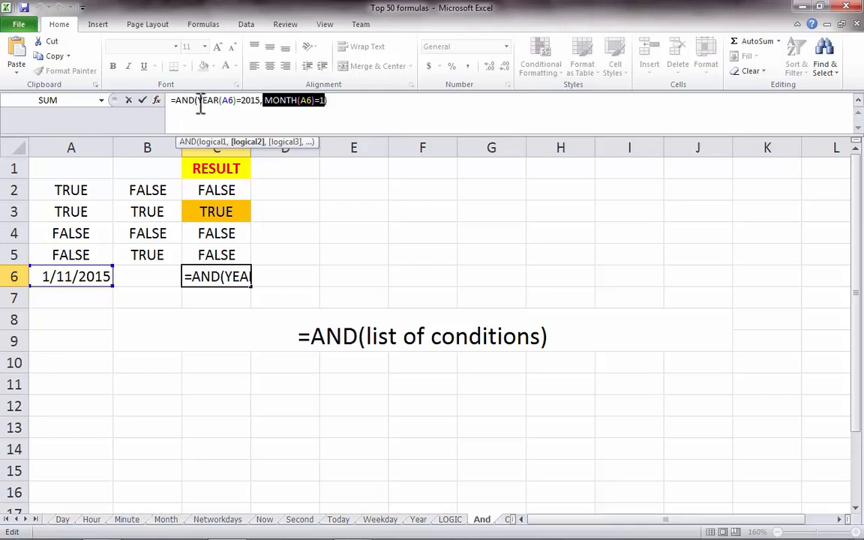
left_click_drag(198, 101, 274, 111)
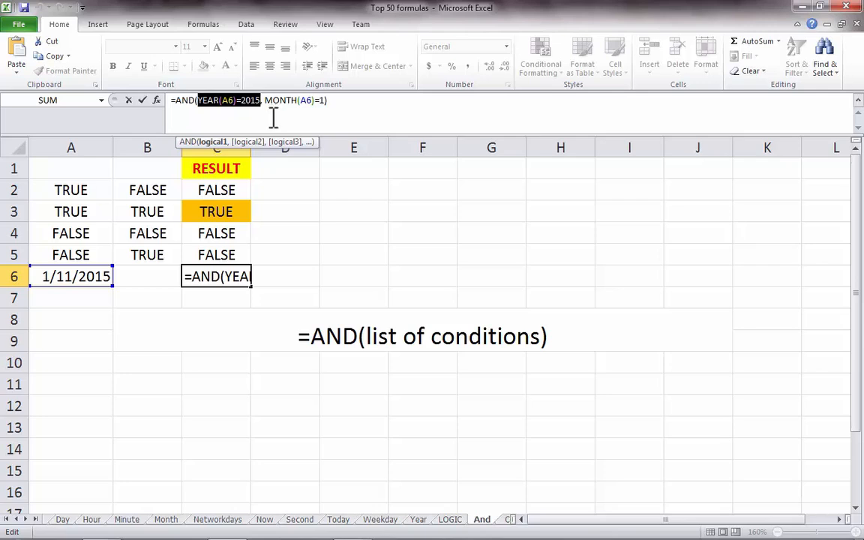
left_click_drag(267, 102, 327, 103)
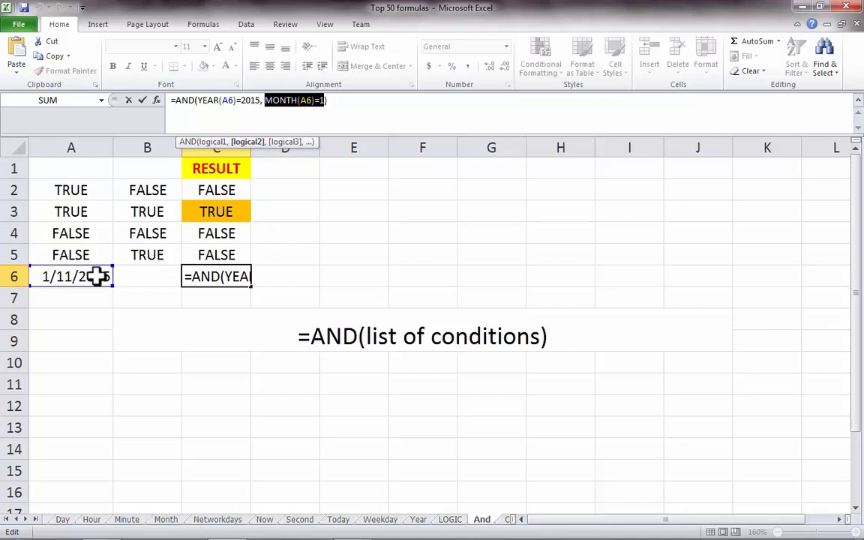
key("ctrl+Return")
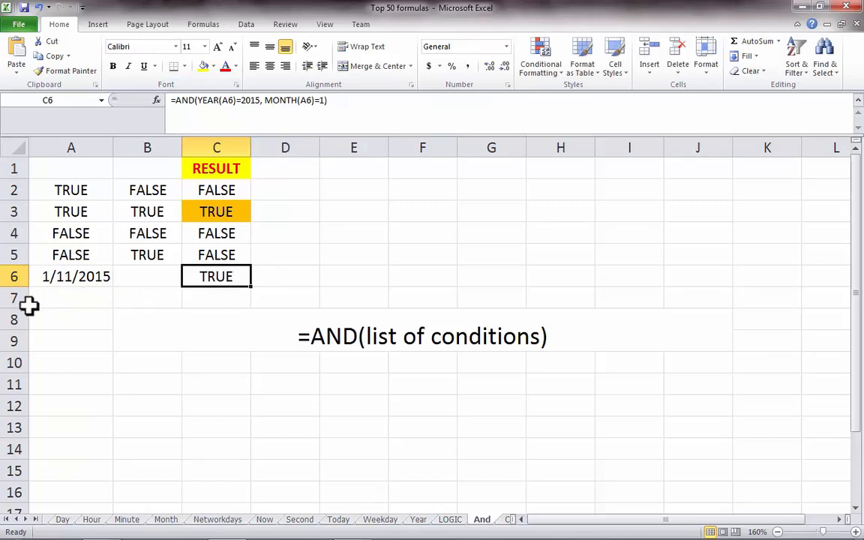
Step: Enter the date 2/11/2015 in A7 and fill the AND formula from C6 down into C7
left_click(68, 298)
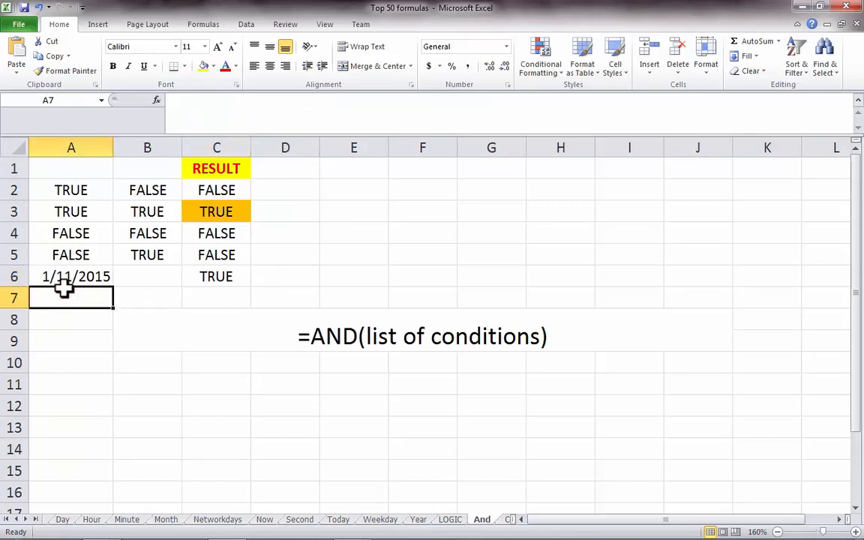
type("2/11/2015")
key("Right")
key("Right")
key("ctrl+d")
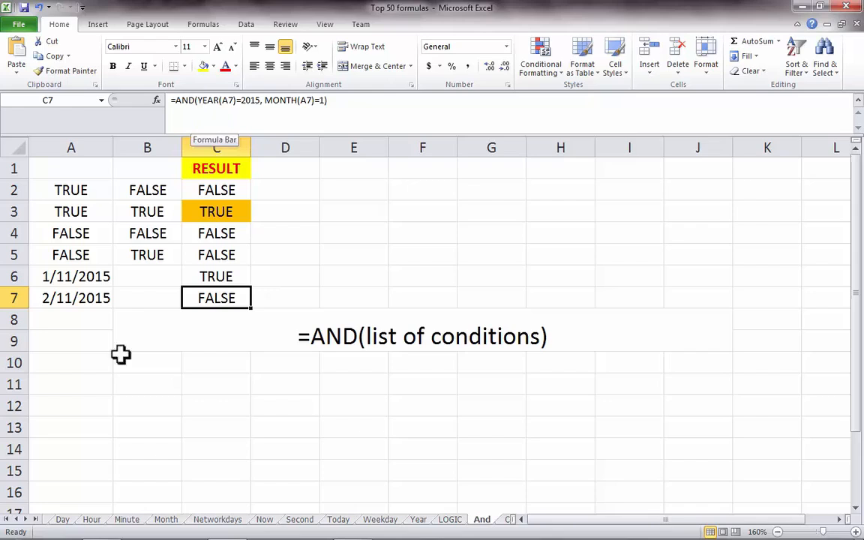
Step: Check the date in A7 against the year and month conditions of the AND formula in C7
left_click(73, 298)
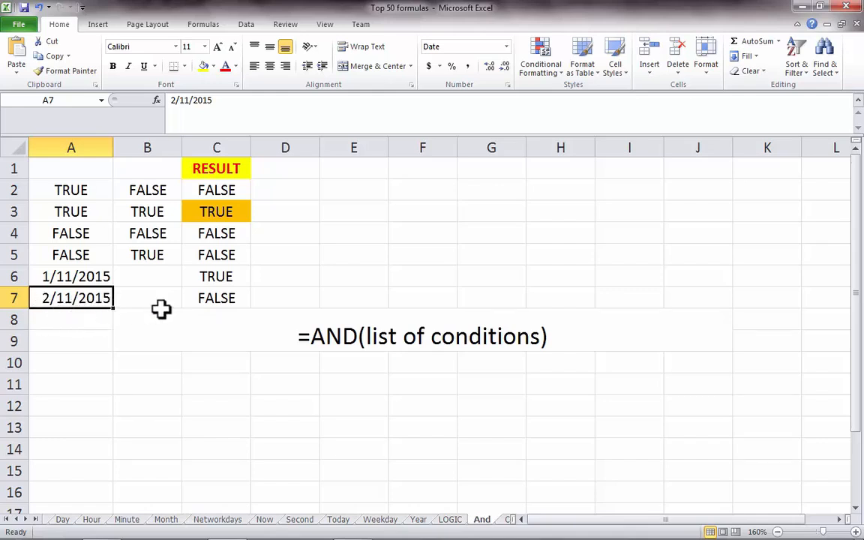
left_click(210, 298)
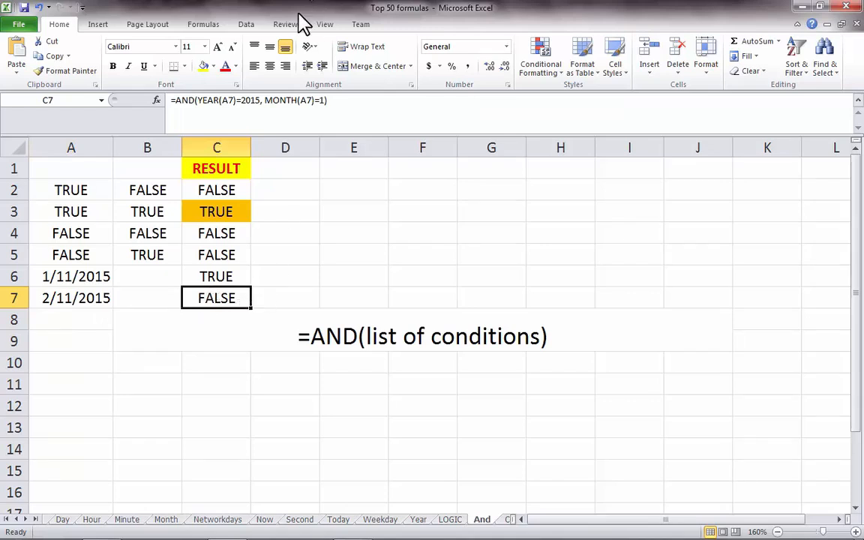
left_click(261, 100)
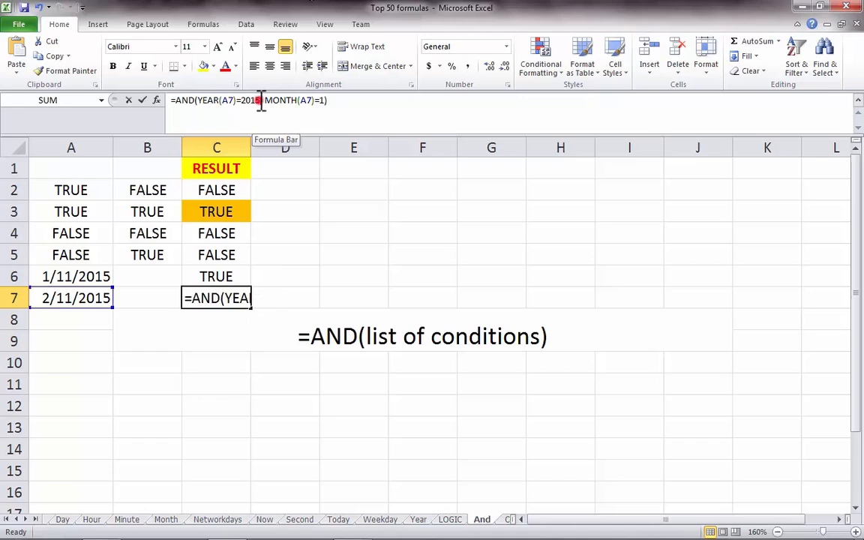
left_click_drag(260, 101, 200, 102)
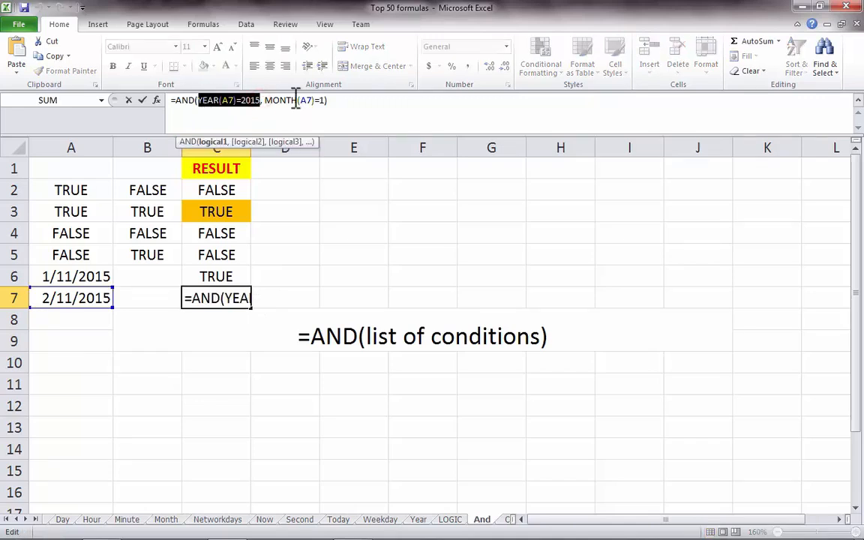
left_click_drag(265, 101, 325, 102)
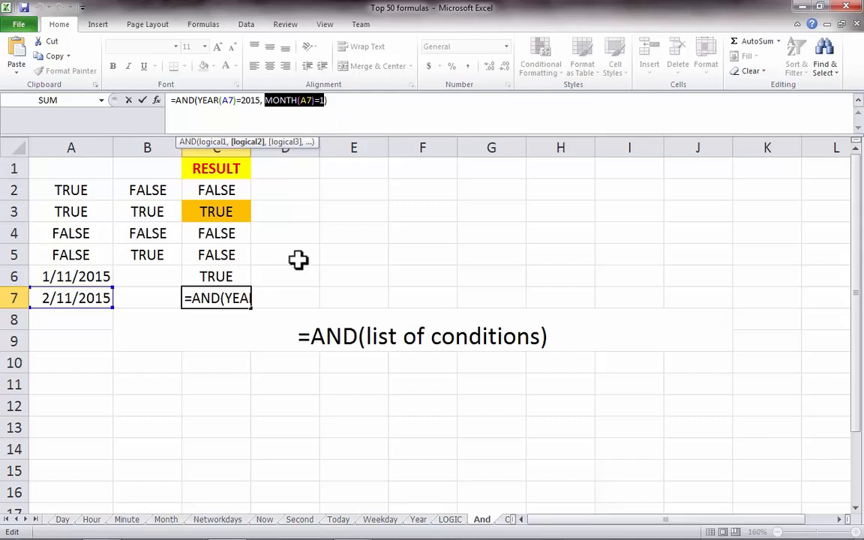
key("ctrl+Return")
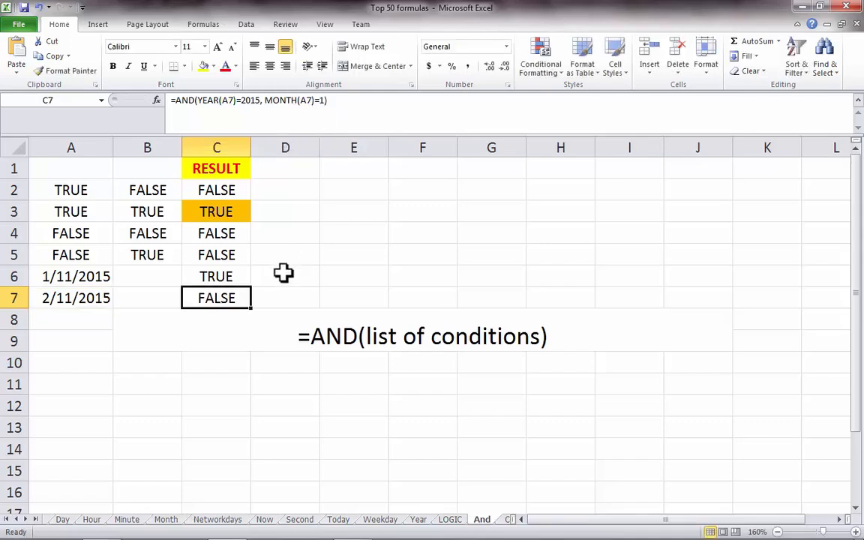
Step: Open the Countblank sheet and examine the COUNTBLANK formula in E2 and the empty cells B2 and D2
left_click(507, 520)
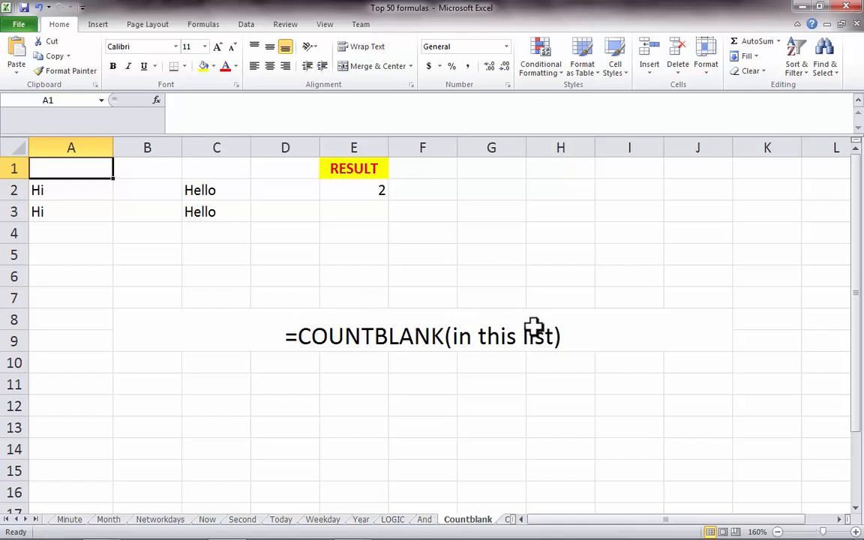
left_click(71, 190)
left_click_drag(80, 190, 276, 189)
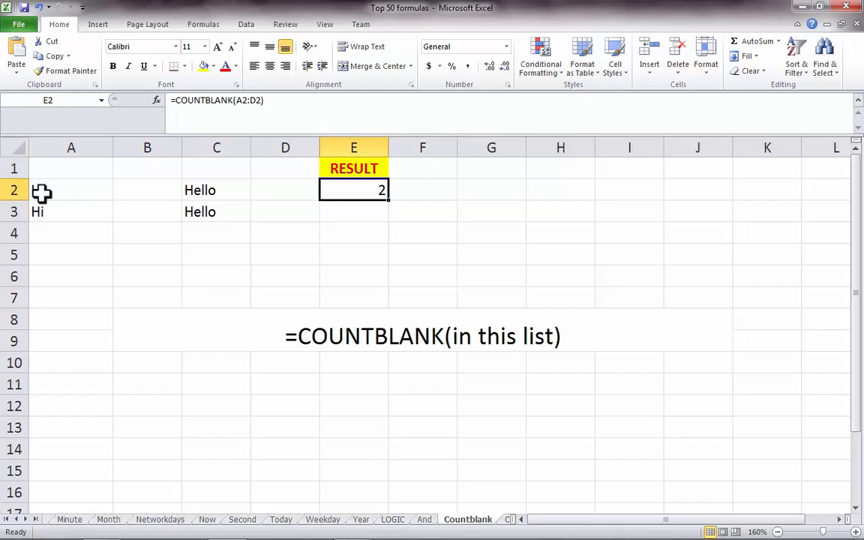
left_click(238, 102)
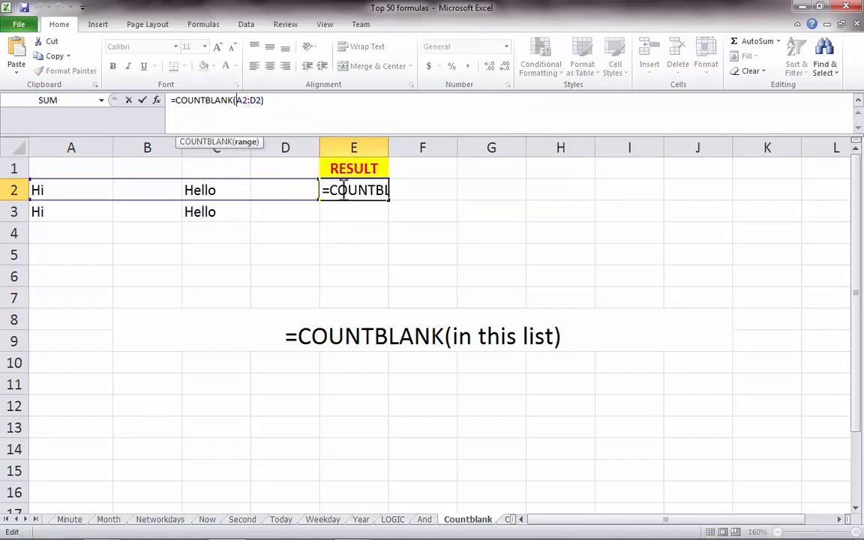
key("Escape")
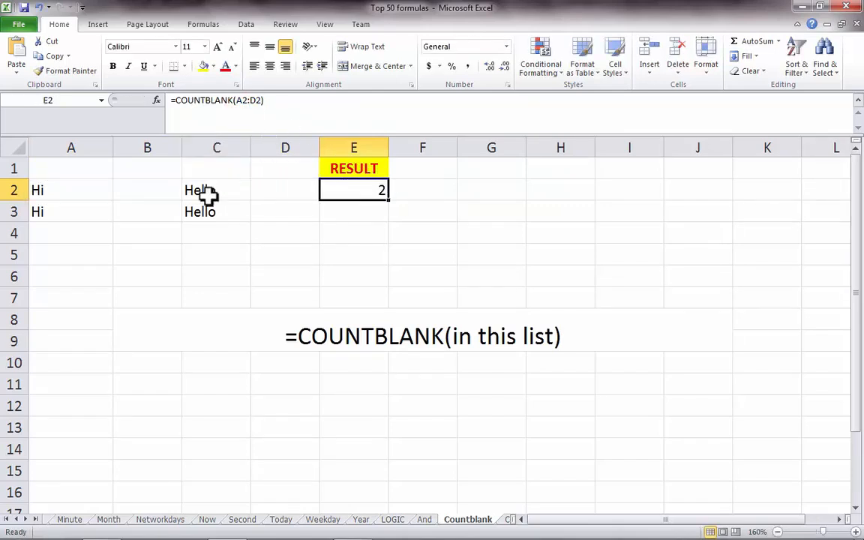
left_click(164, 191)
left_click(276, 194)
left_click(153, 193)
left_click(275, 197)
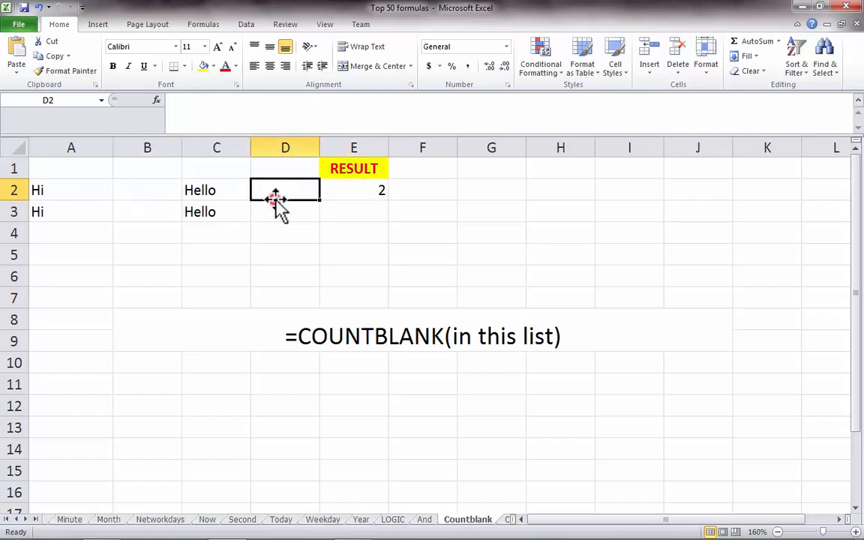
Step: Enter a COUNTBLANK formula in E3 that counts the empty cells in A3:D3
left_click(352, 211)
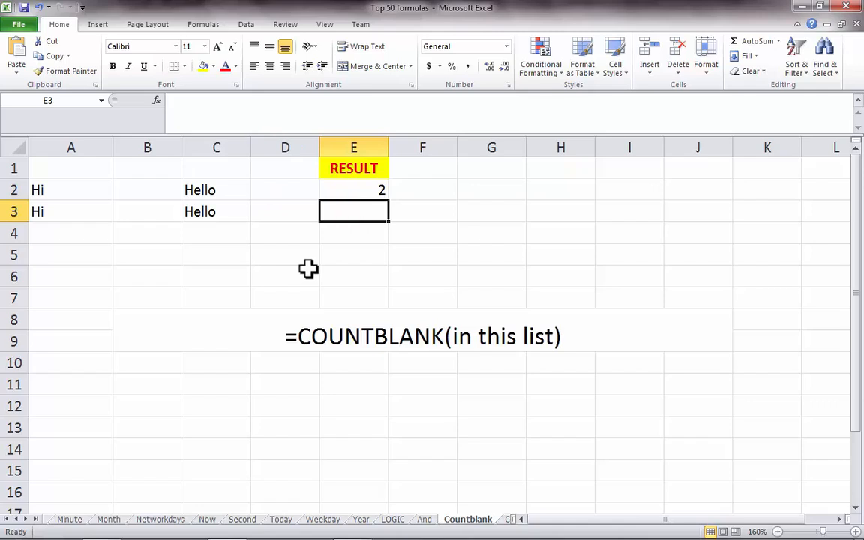
type("=COUNTB")
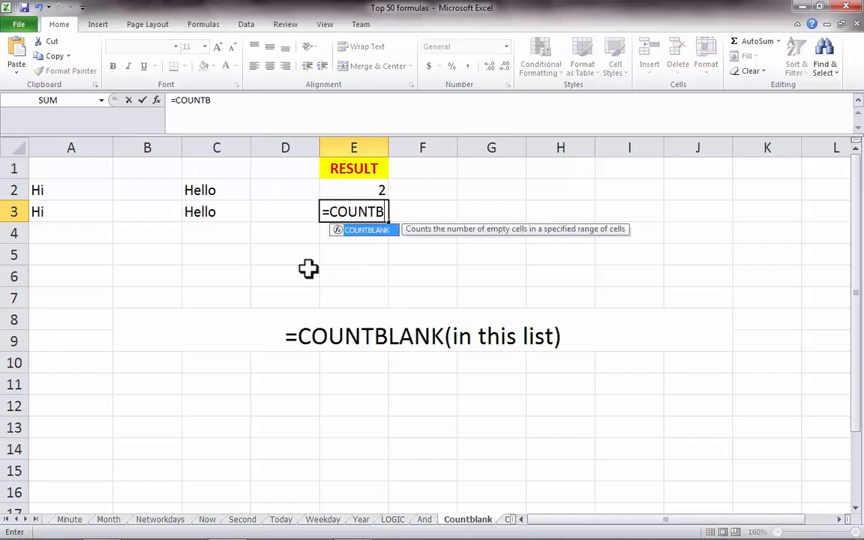
type("LANK(")
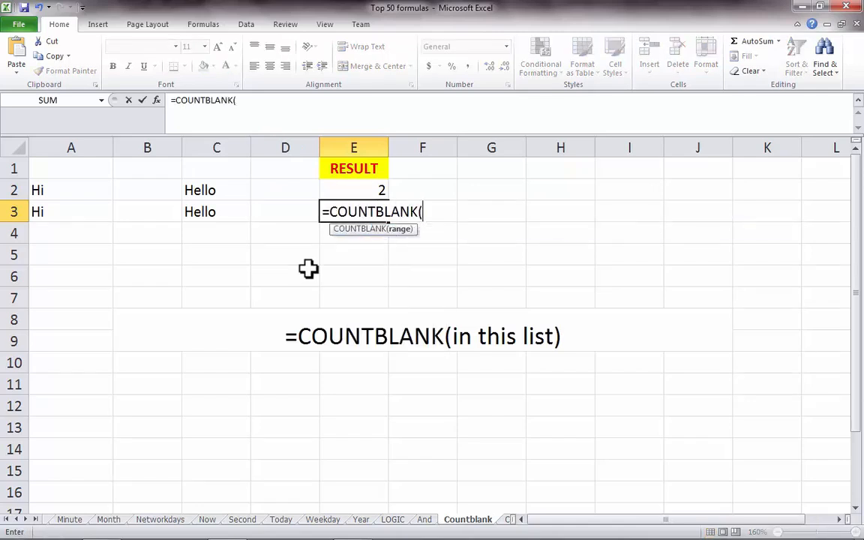
left_click(75, 210)
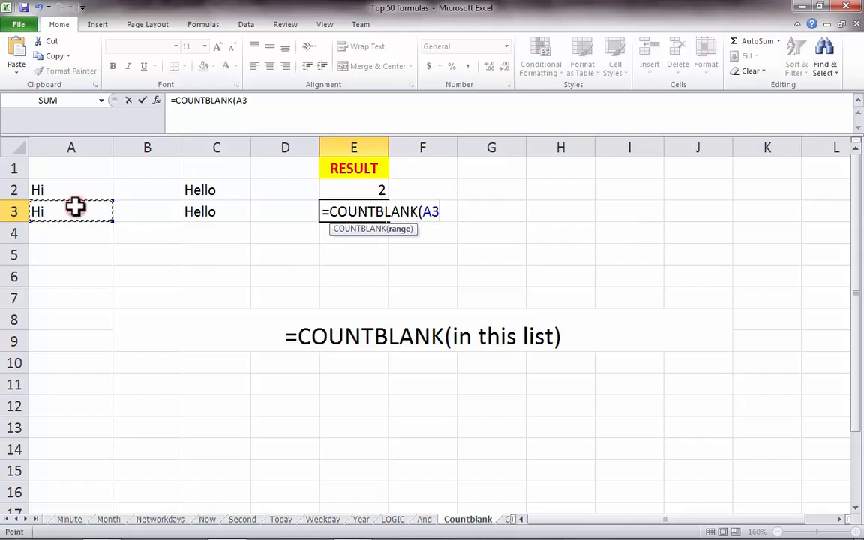
left_click(275, 210, "shift")
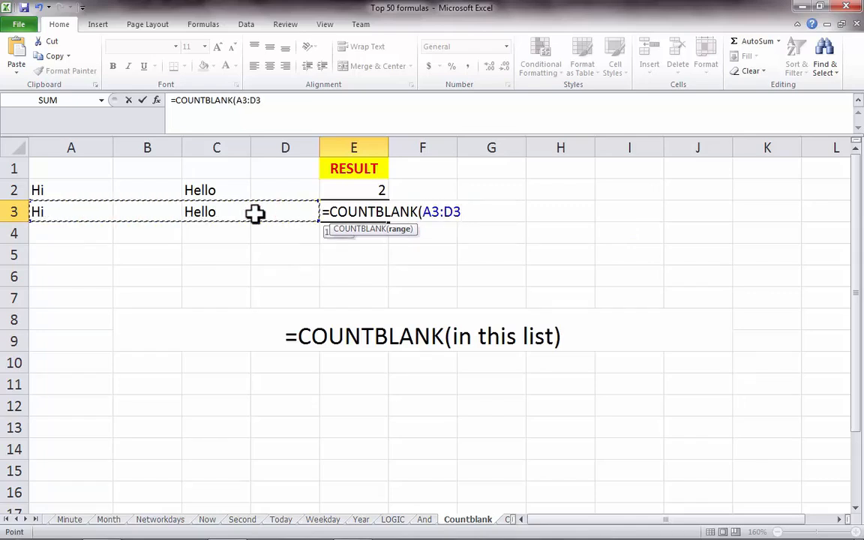
type(")")
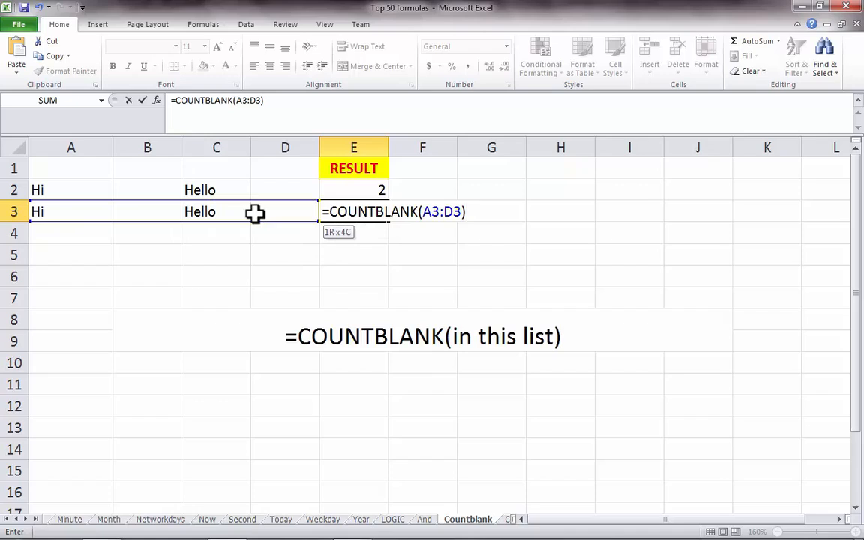
key("Return")
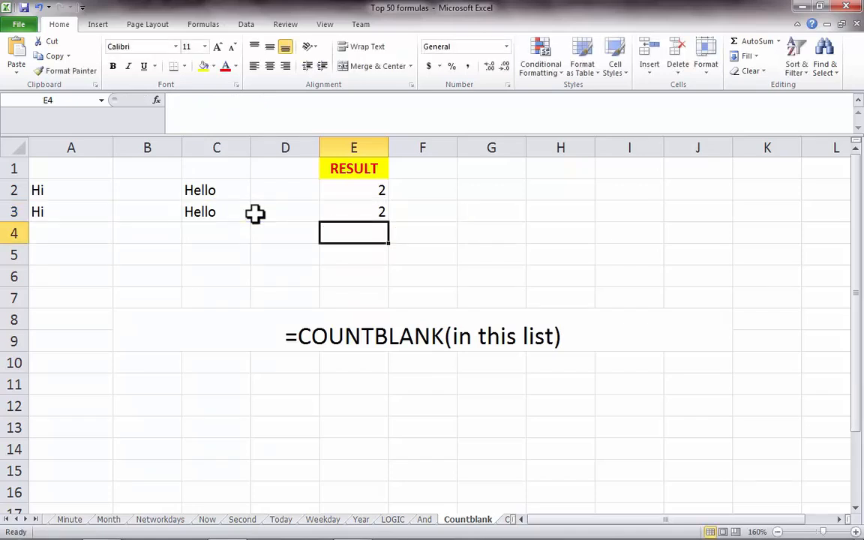
Step: Try to enter COUNTBLANK in E4 with A3, B3, C3 and D3 as separate comma-separated arguments
type("=COUNTBLANK(")
left_click(65, 209)
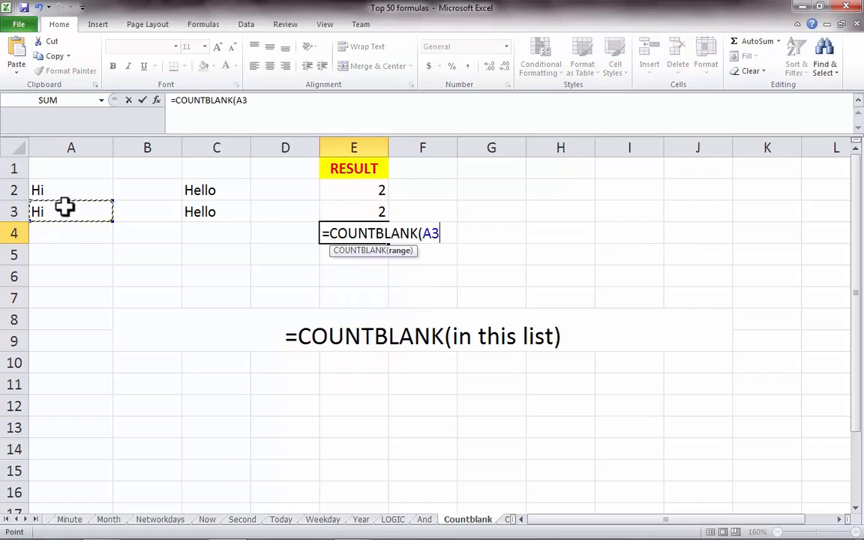
type(",")
left_click(163, 212)
type(",")
left_click(226, 213)
type(",")
left_click(231, 212)
type(",")
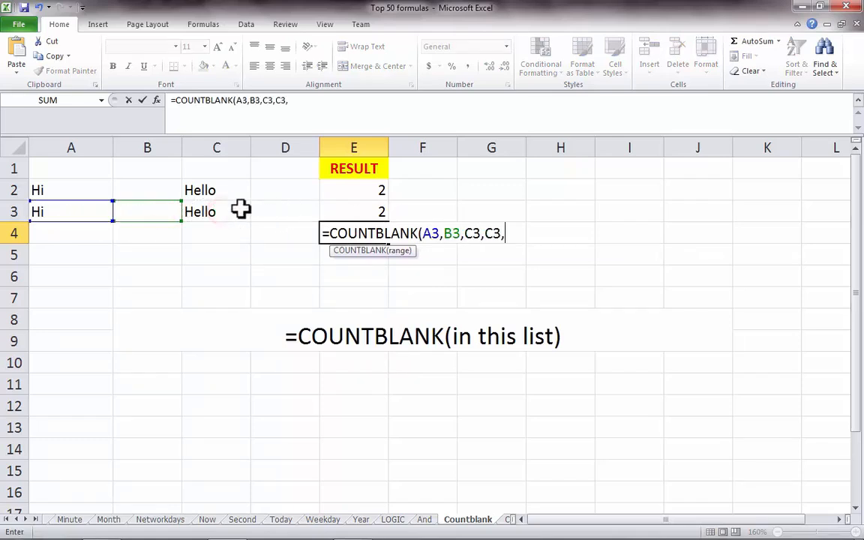
key("BackSpace")
key("BackSpace")
key("BackSpace")
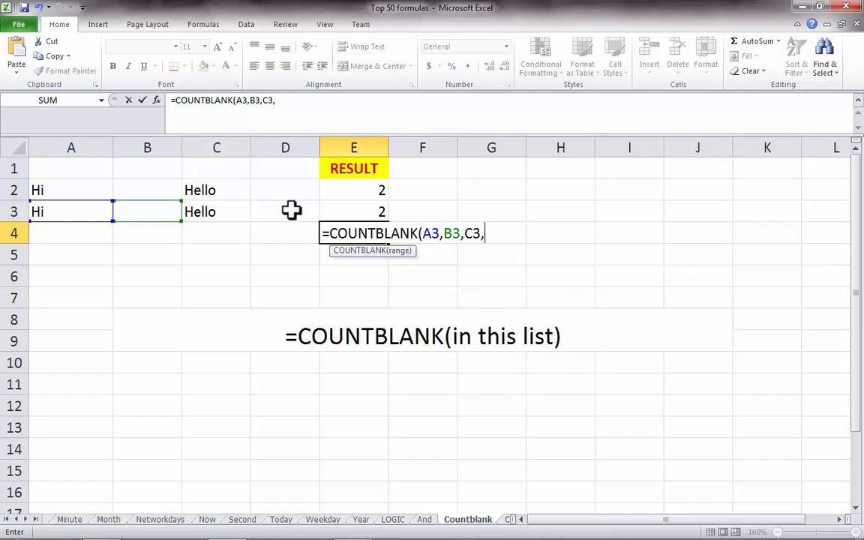
left_click(283, 211)
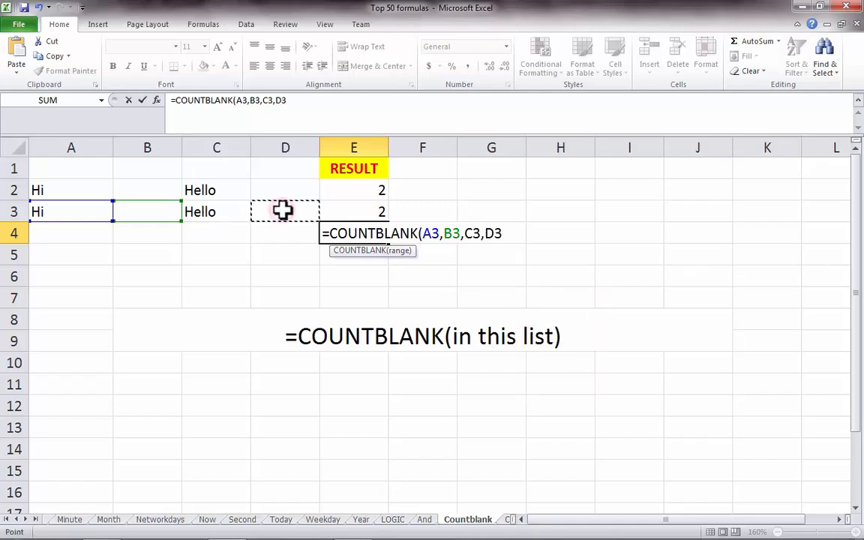
type(")")
key("Return")
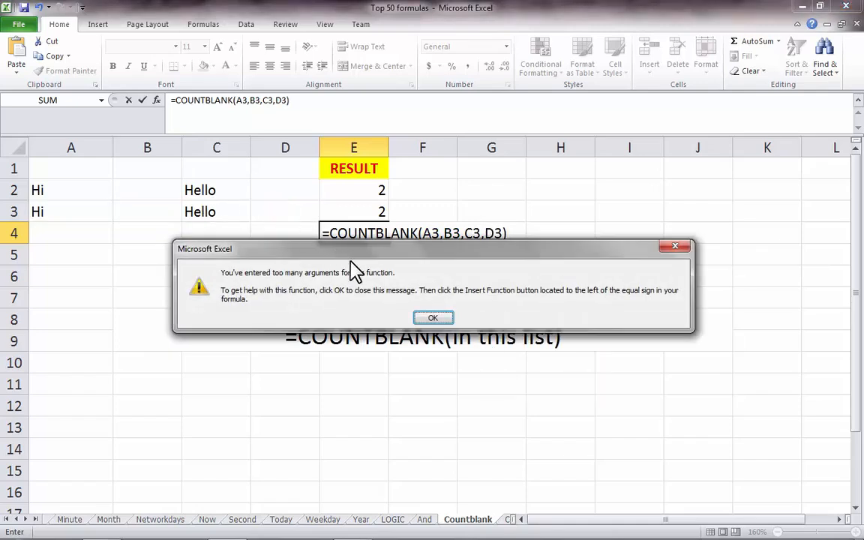
left_click_drag(353, 250, 360, 266)
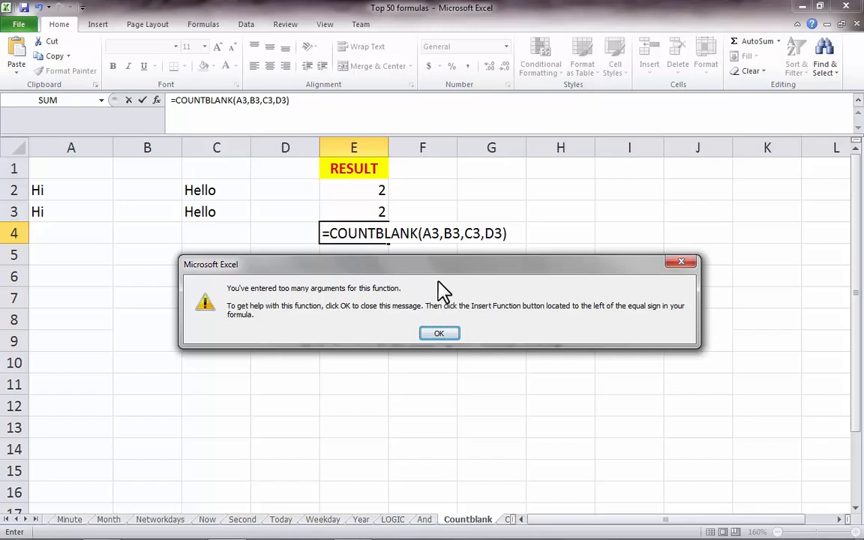
left_click(443, 336)
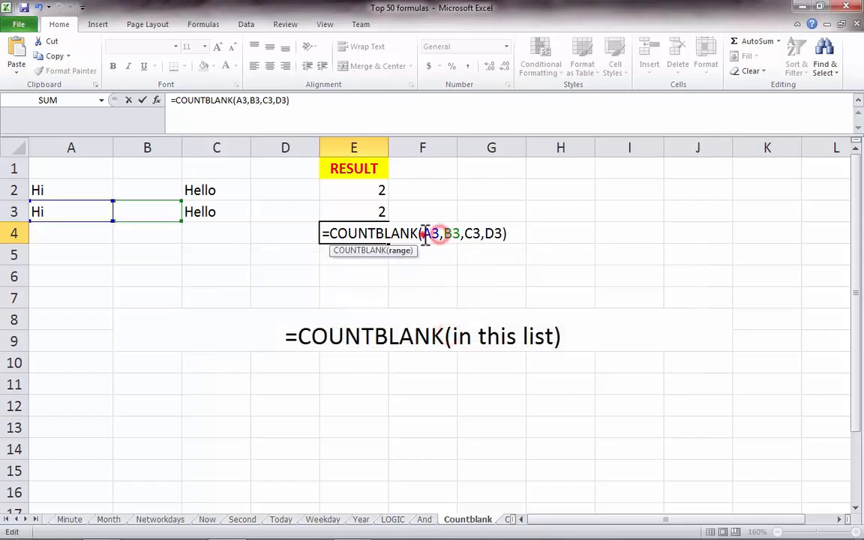
Step: Replace the separate arguments of the COUNTBLANK formula in E4 with the range A3:D3
left_click_drag(422, 233, 506, 233)
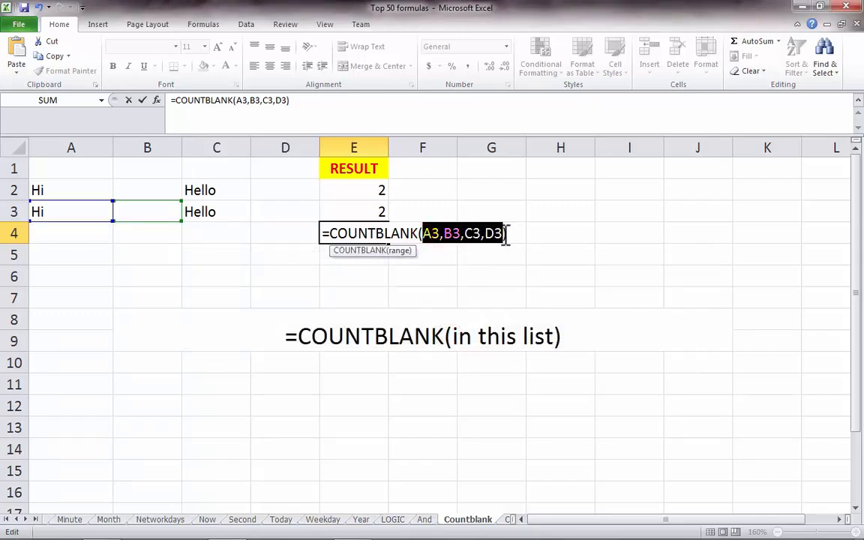
key("Delete")
left_click(64, 212)
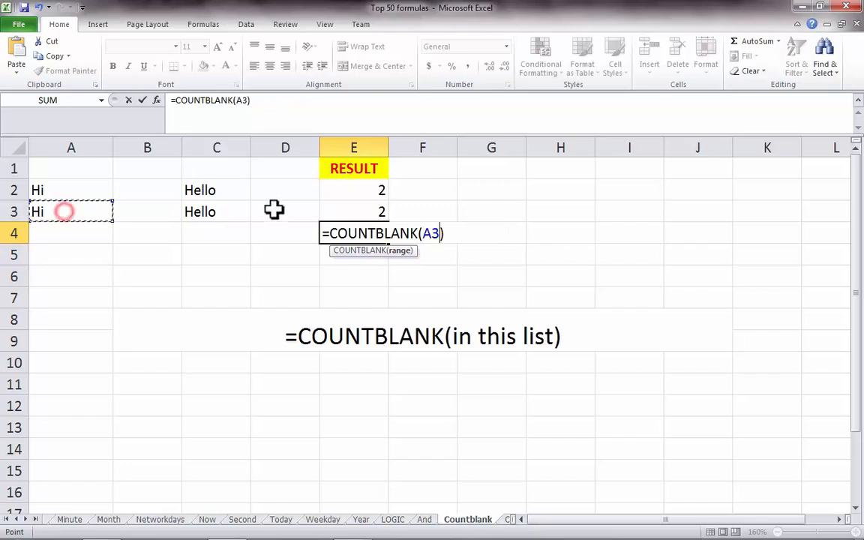
left_click(287, 210)
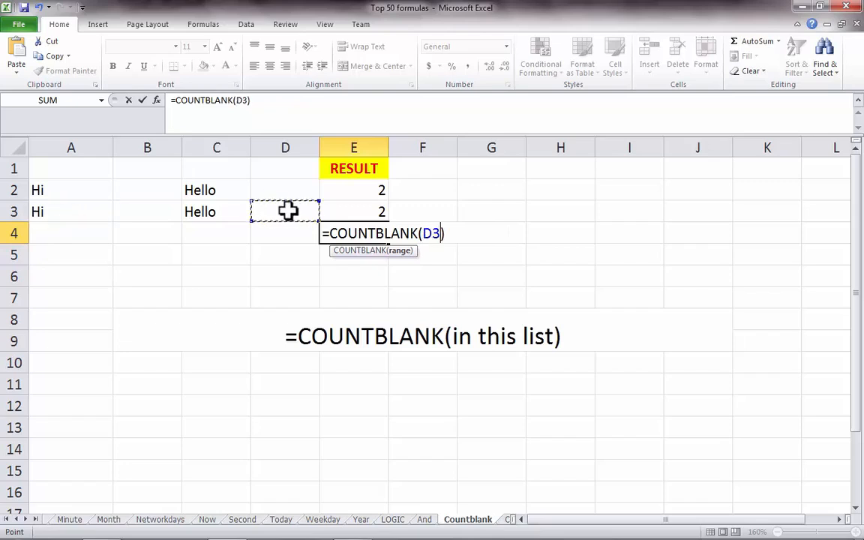
left_click(73, 214, "shift")
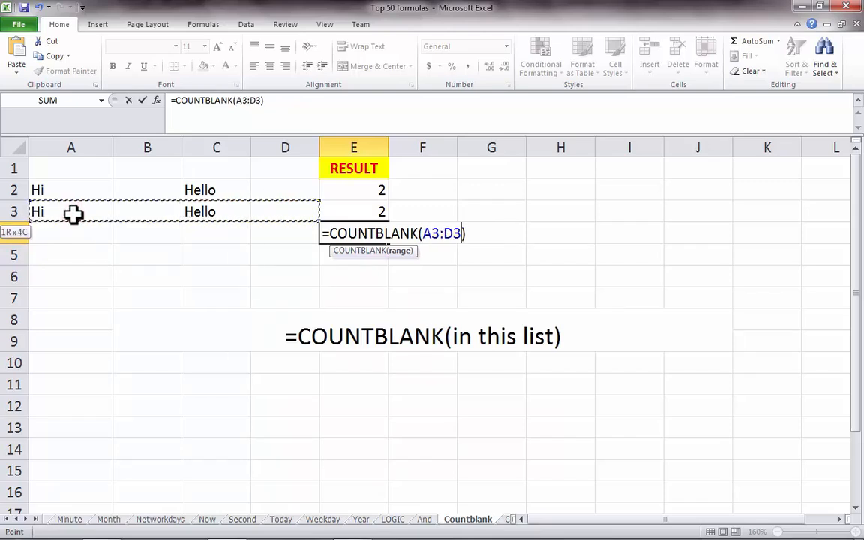
key("Return")
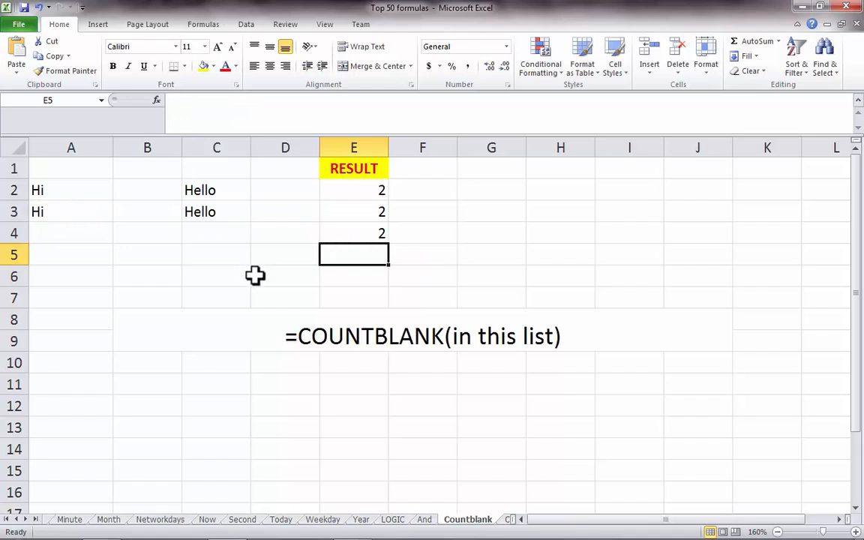
left_click(375, 233)
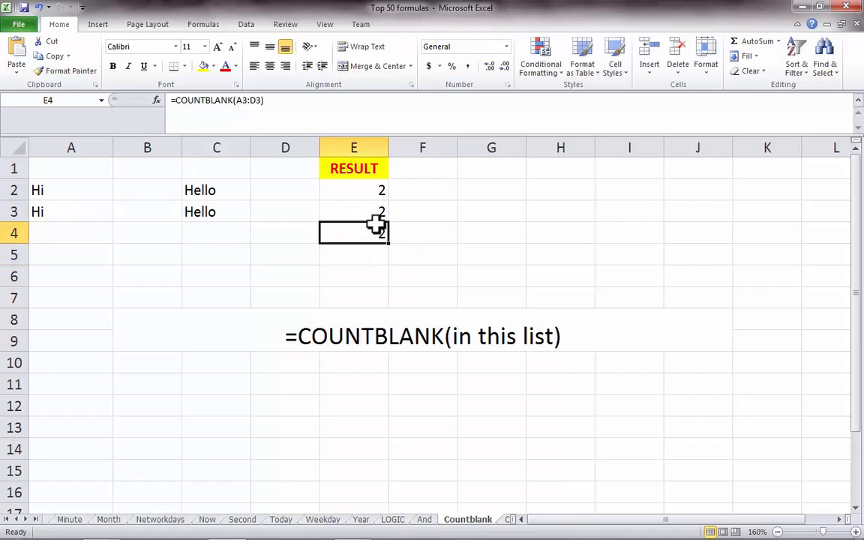
Step: Open the Countif sheet and examine the range and criterion of the COUNTIF formula in E2
left_click(508, 520)
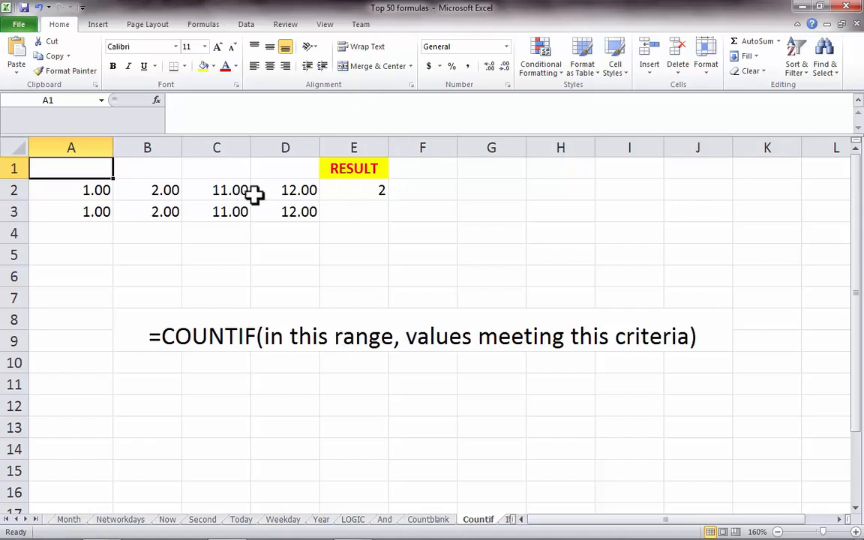
left_click(361, 190)
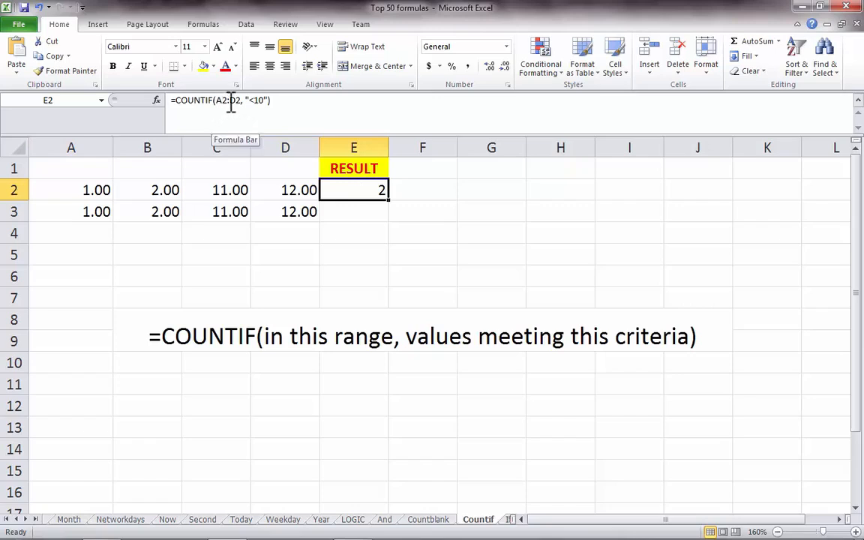
left_click_drag(82, 192, 280, 184)
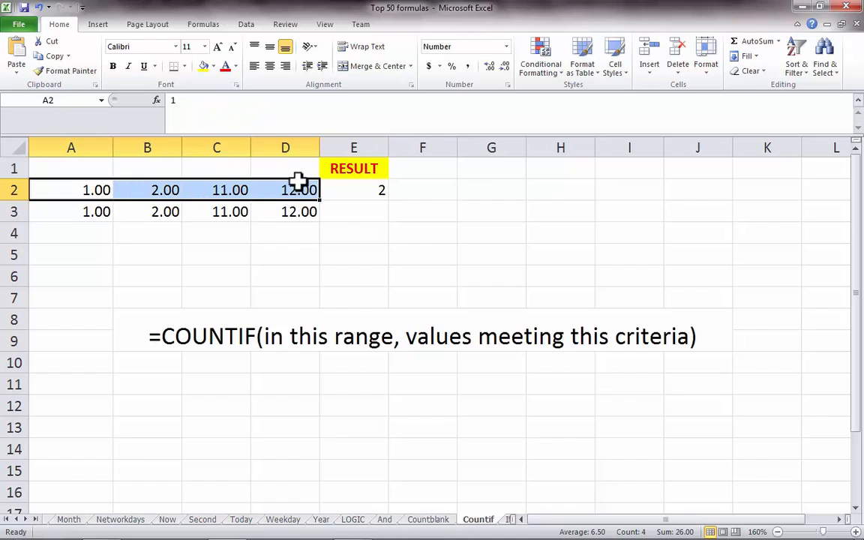
left_click(375, 190)
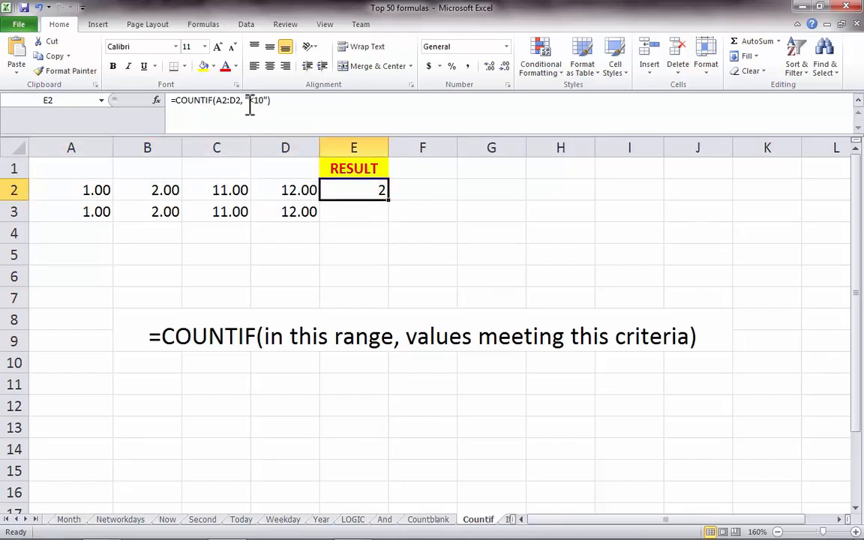
left_click_drag(245, 101, 268, 104)
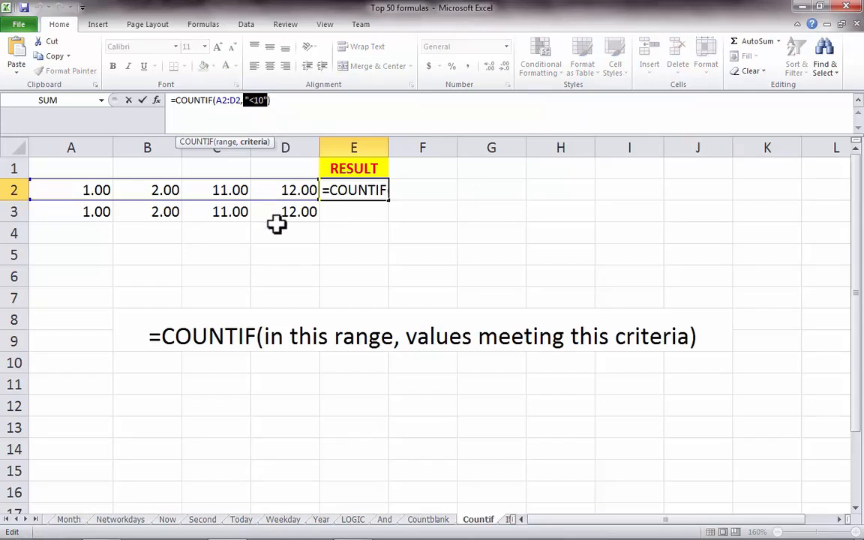
key("Return")
Step: Check the values in A2 and B2 against the less-than-10 criterion of the COUNTIF formula in E2
left_click(174, 189)
left_click(92, 189)
left_click(148, 190)
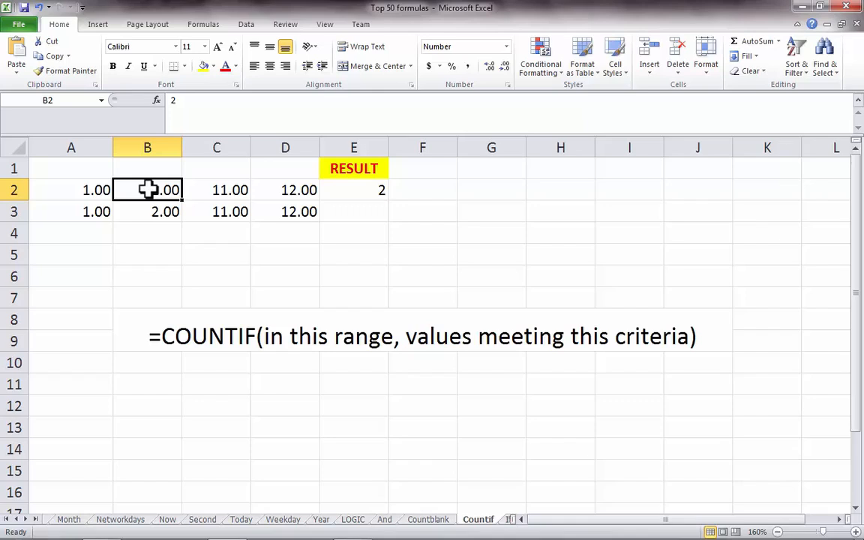
left_click(373, 190)
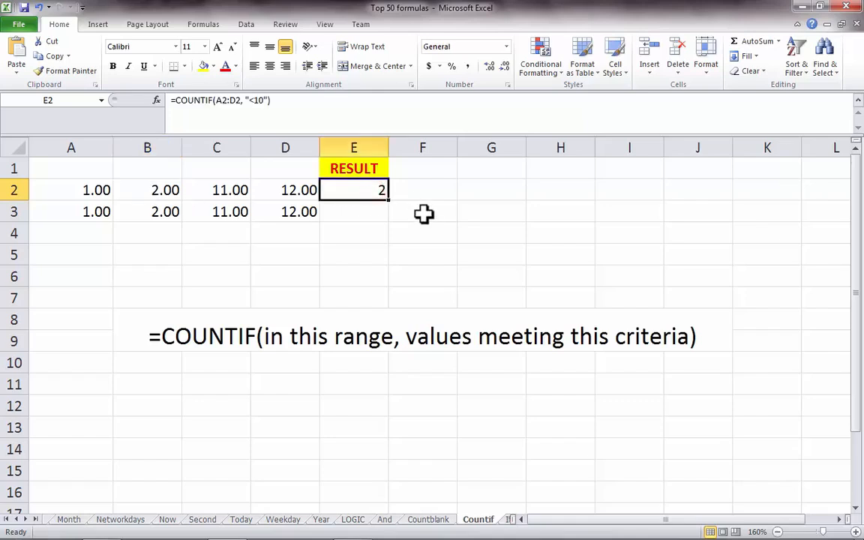
Step: Enter the formula =COUNTIF(A3:D3, "<10") in E3 and reselect the cell to review it
left_click(372, 215)
type("=coun")
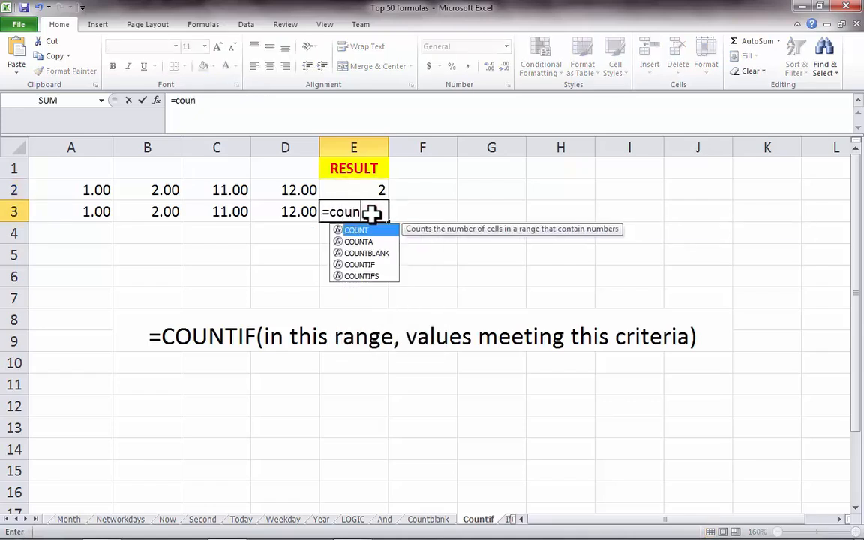
type("TIF")
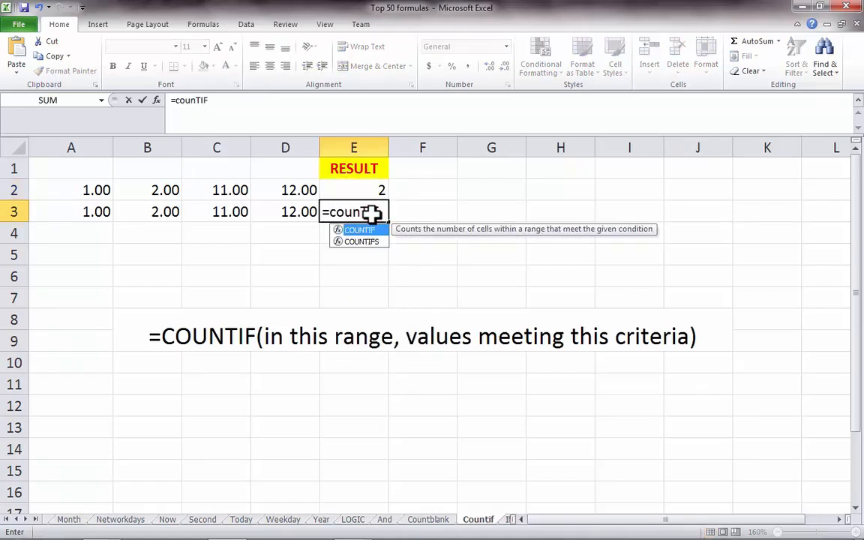
type("(")
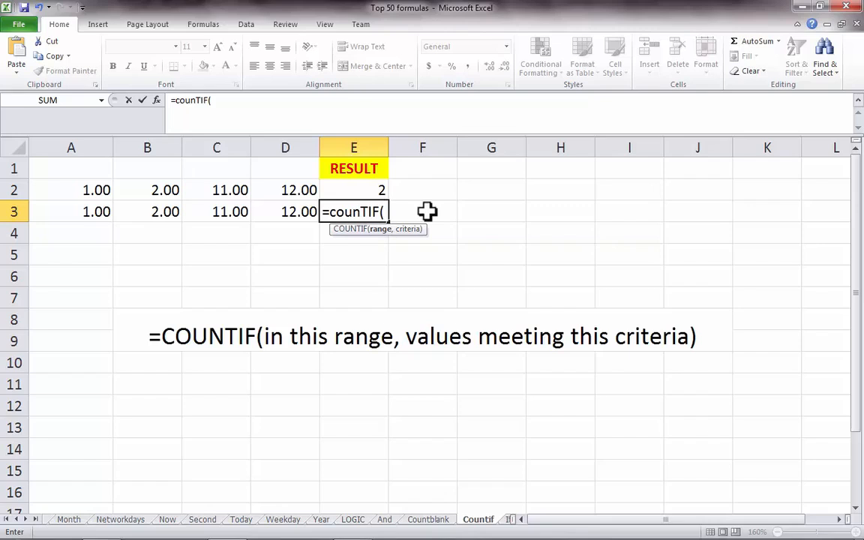
left_click(96, 213)
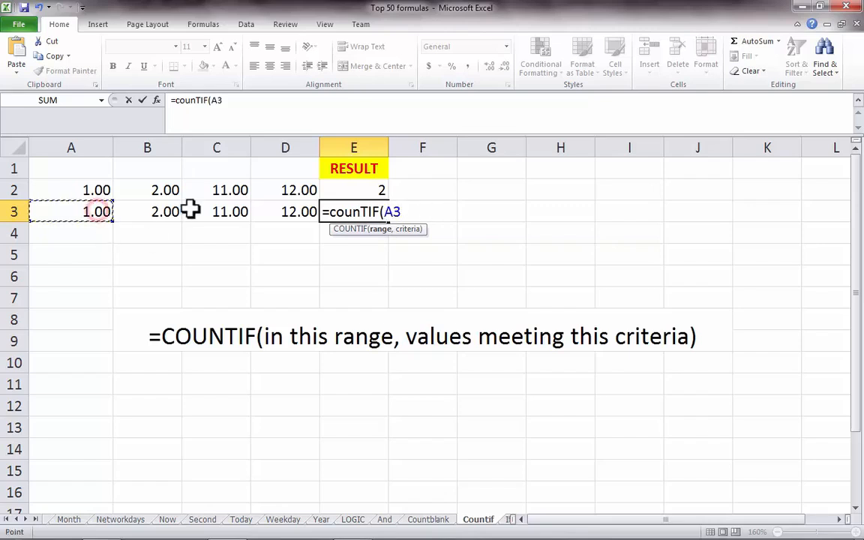
left_click_drag(289, 208, 291, 211)
type(", \"<")
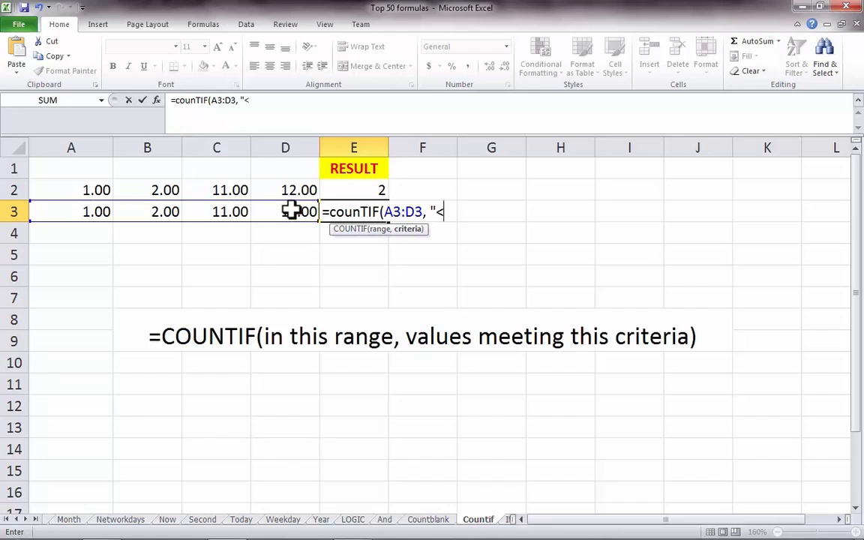
type("10\")")
key("Return")
key("Return")
left_click(368, 215)
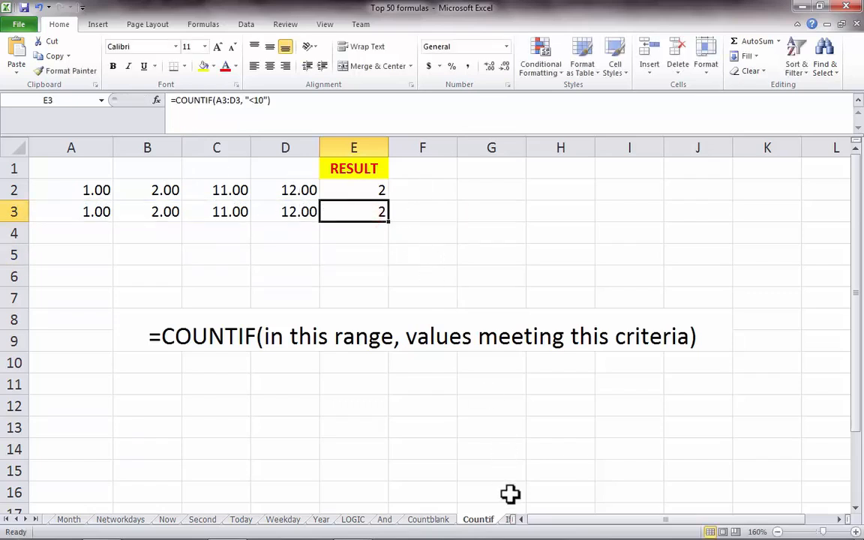
Step: Open the If sheet and examine the IF syntax explanation in the merged cell B8
left_click(509, 520)
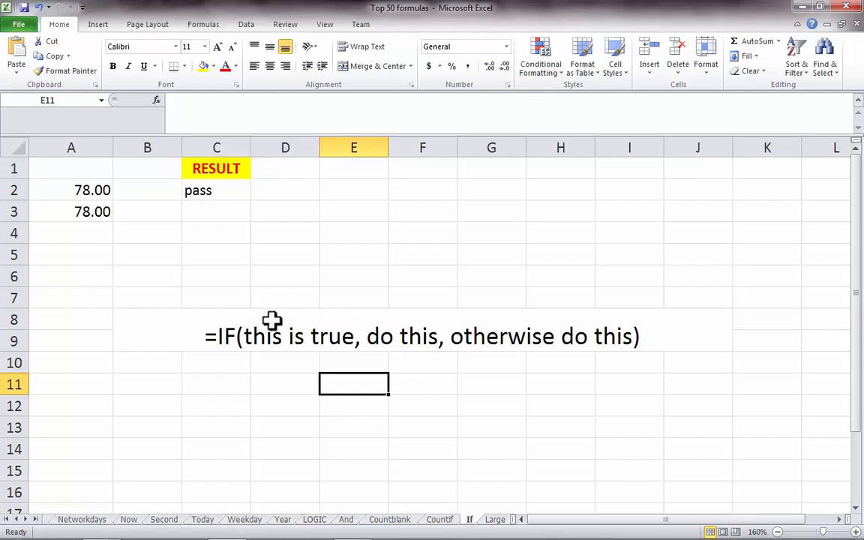
left_click(412, 335)
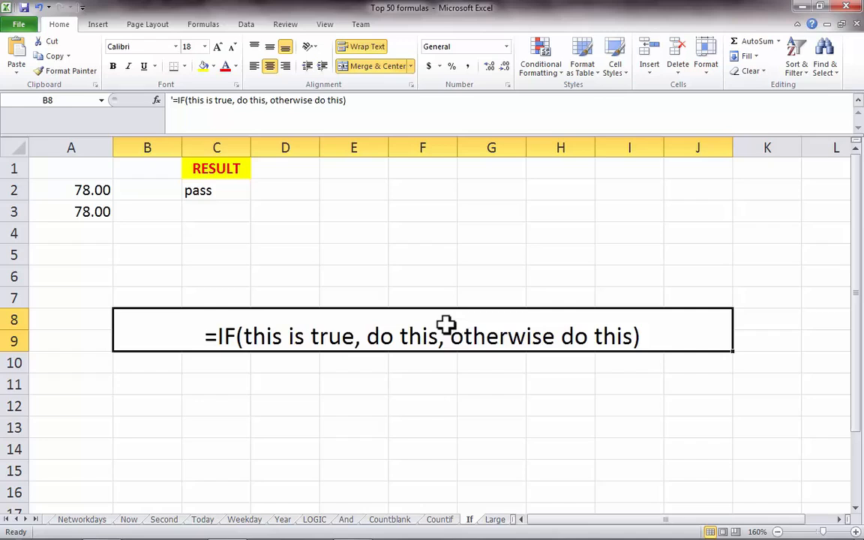
Step: Check the value in A2, then examine the logical test, "pass" and "fail" arguments of the IF formula in C2
left_click(96, 189)
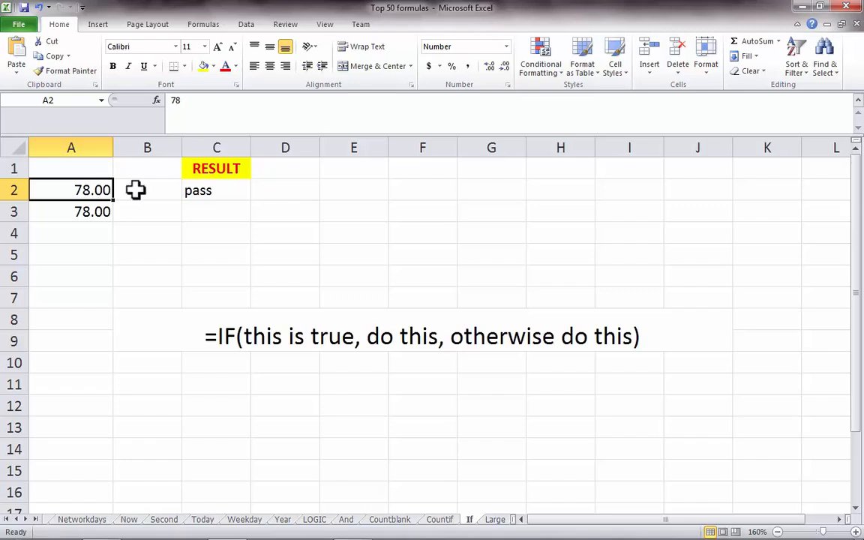
left_click(201, 190)
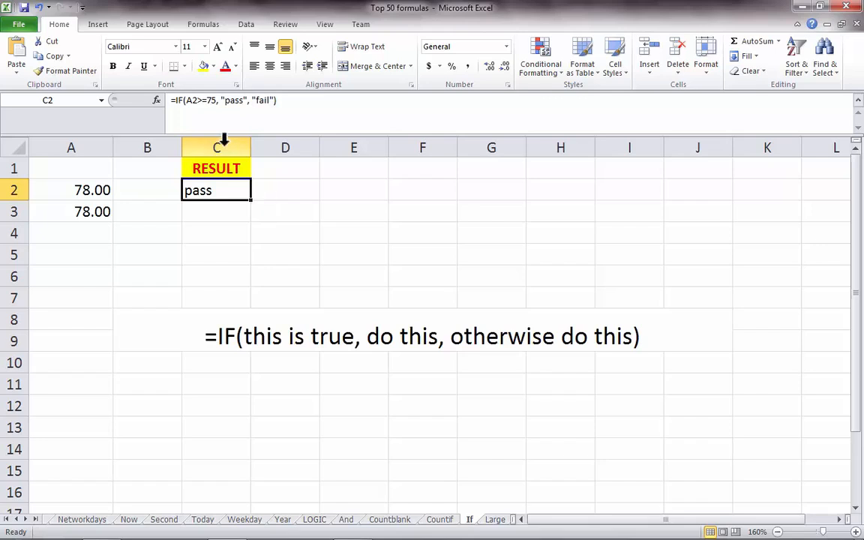
left_click_drag(187, 100, 217, 100)
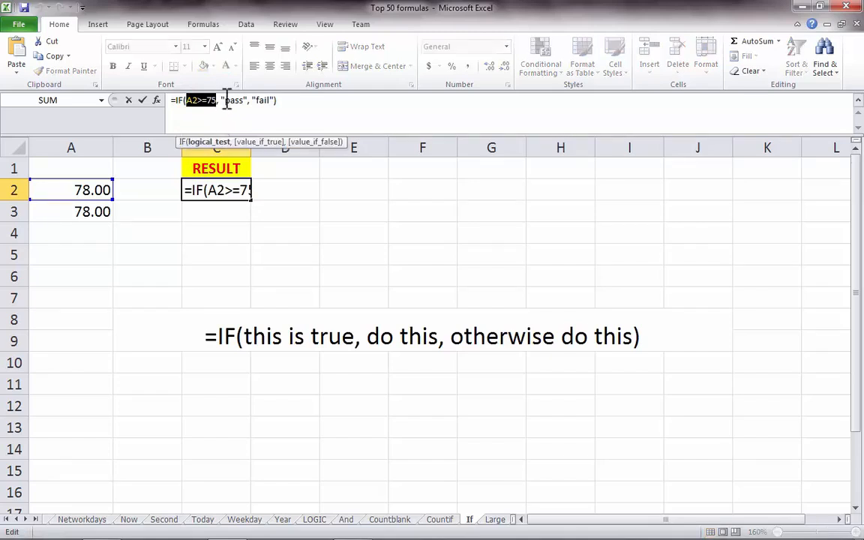
left_click(225, 100)
left_click_drag(221, 100, 277, 99)
left_click(258, 100)
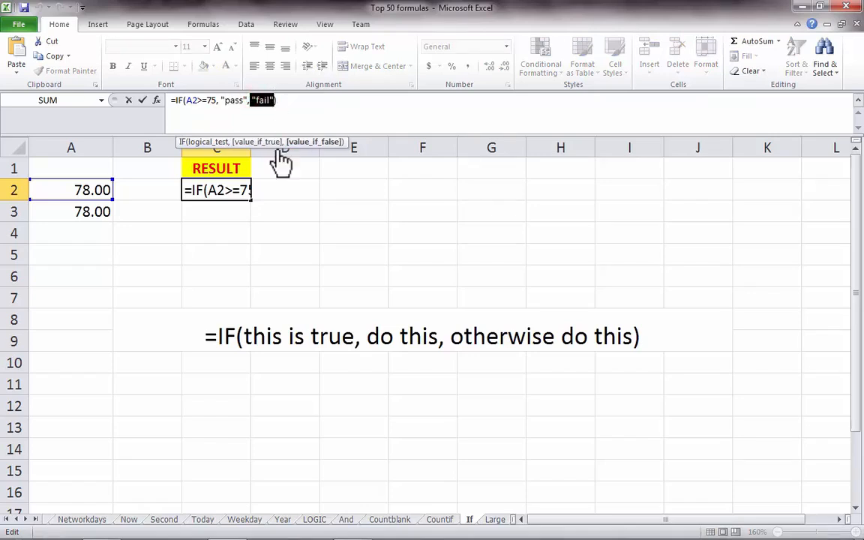
key("Return")
Step: Enter the formula =IF(A3>=75, "pass","fail") in C3
left_click(225, 212)
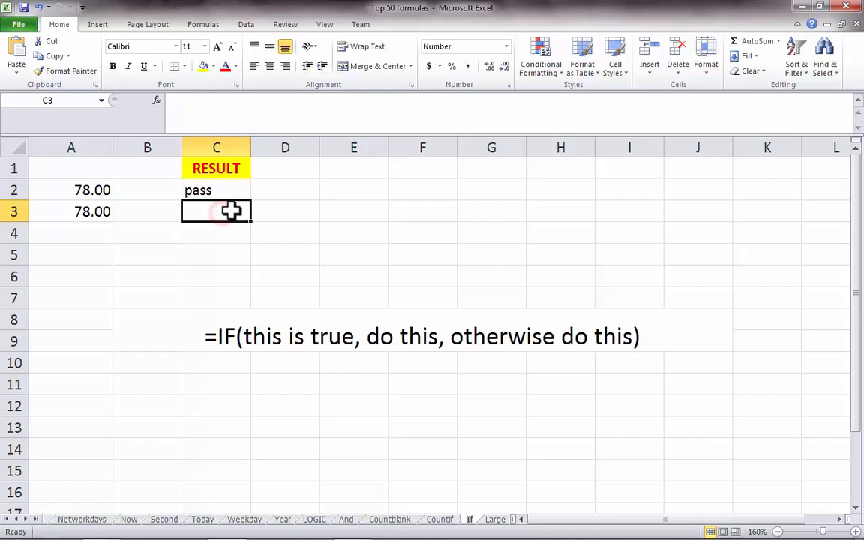
type("=if")
key("BackSpace")
key("BackSpace")
type("i")
key("Tab")
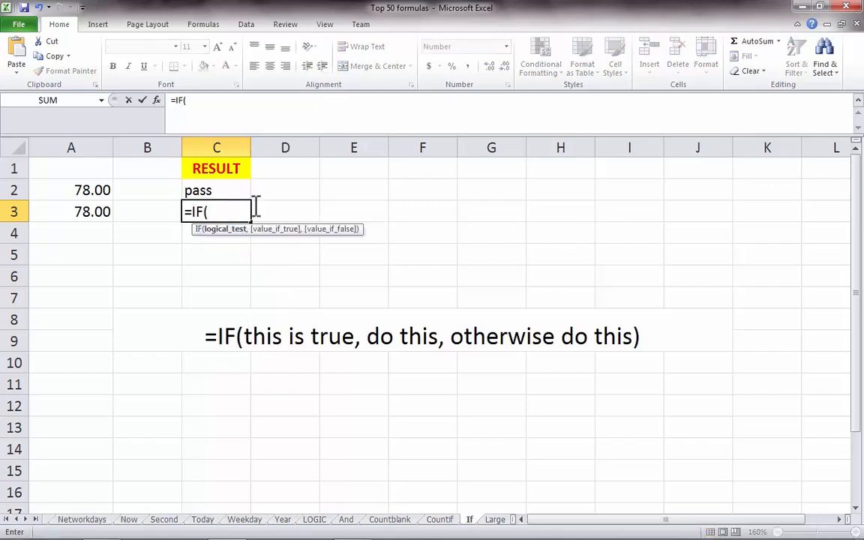
left_click(86, 210)
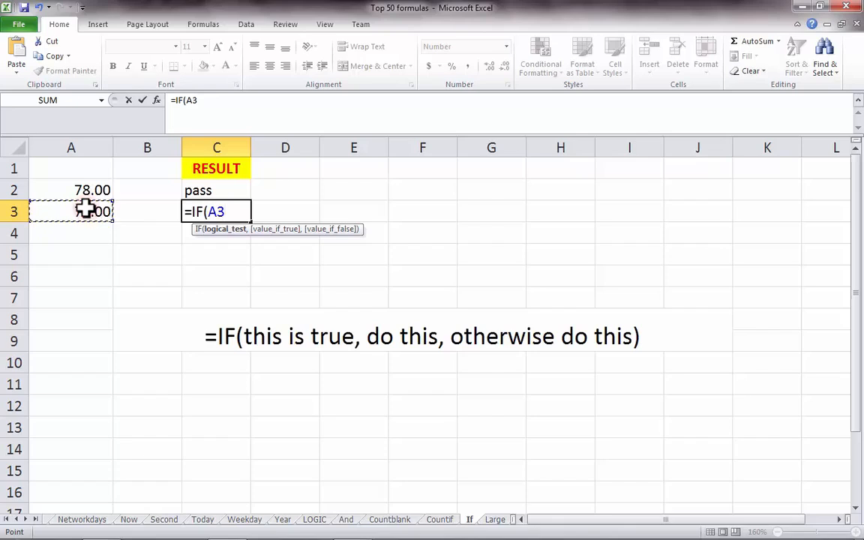
type(">=75, \"pass")
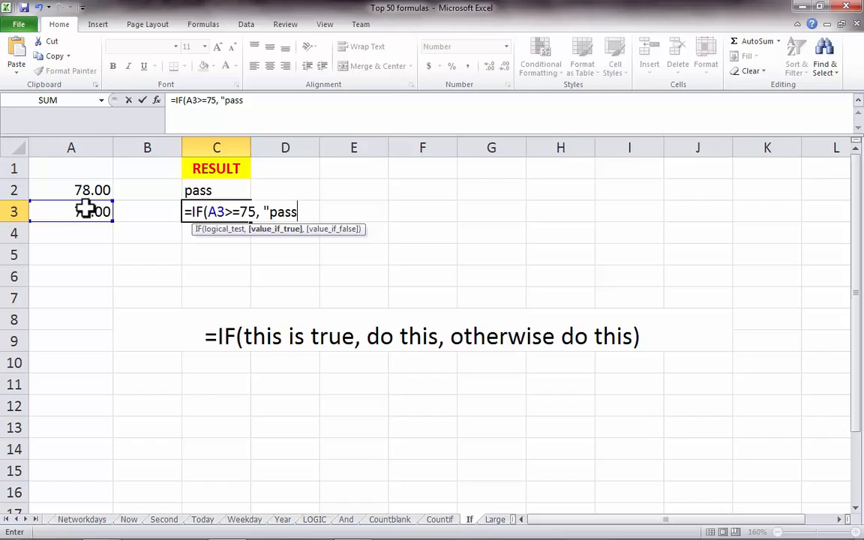
type("\",\"fail")
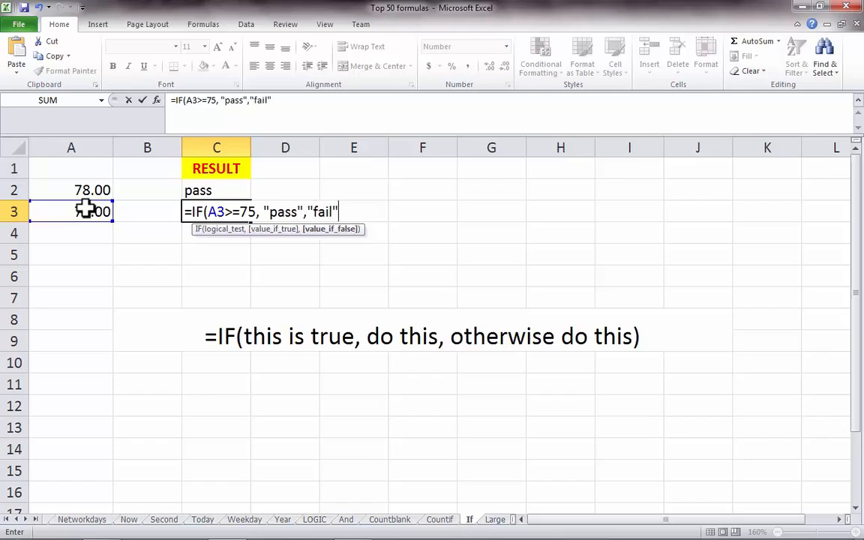
type("\")")
key("Return")
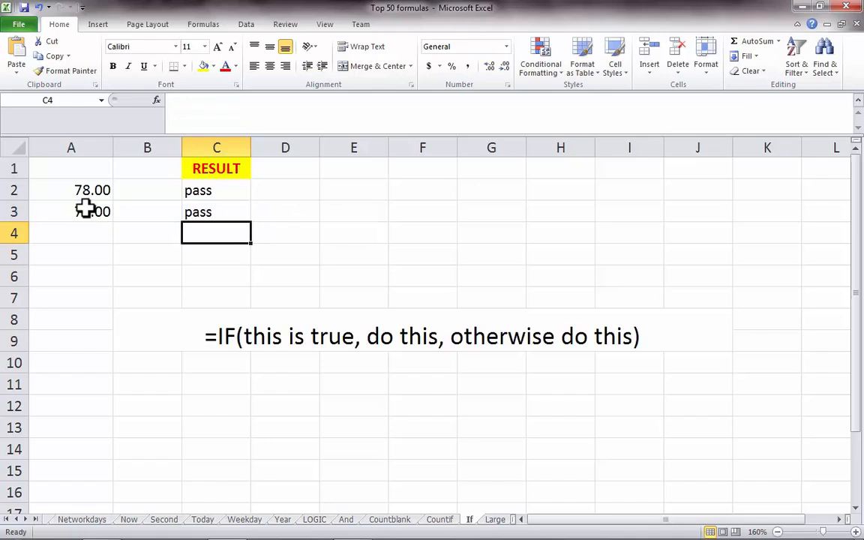
Step: Change the value in A3 to 65 and reselect C3 to review its IF formula
left_click(86, 211)
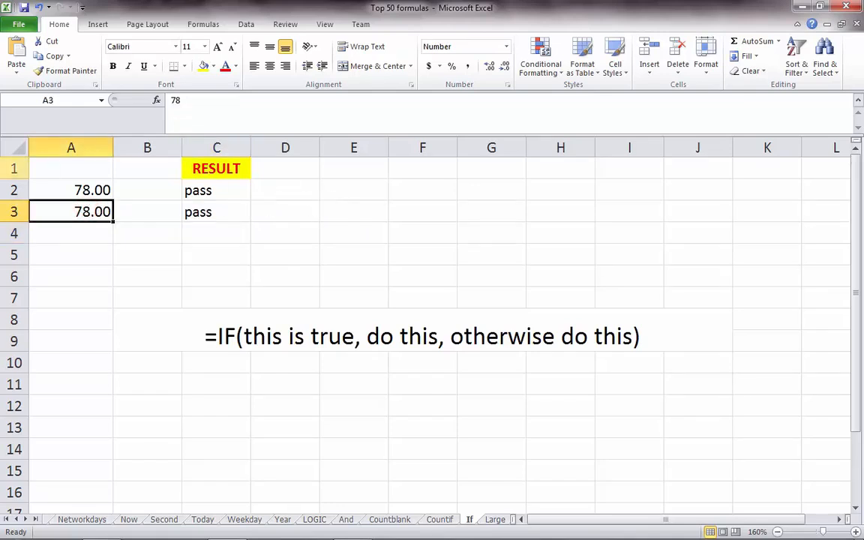
type("65")
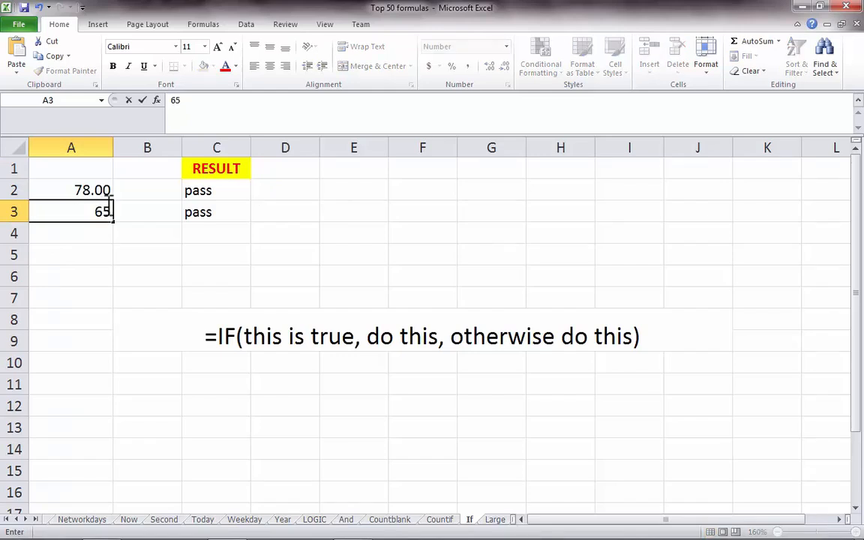
key("Return")
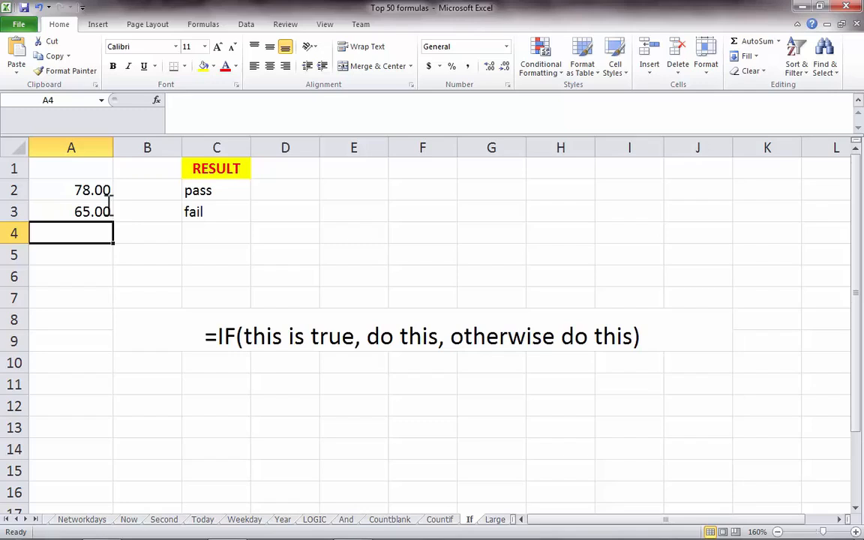
left_click(224, 212)
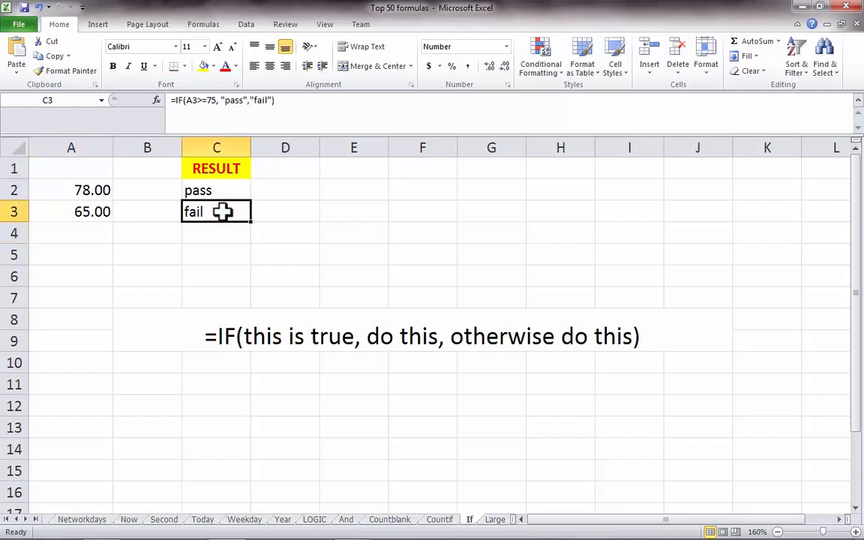
Step: Open the Large sheet and examine the values in A2:D2 and the nth-largest argument of the LARGE formula in E2
left_click(498, 519)
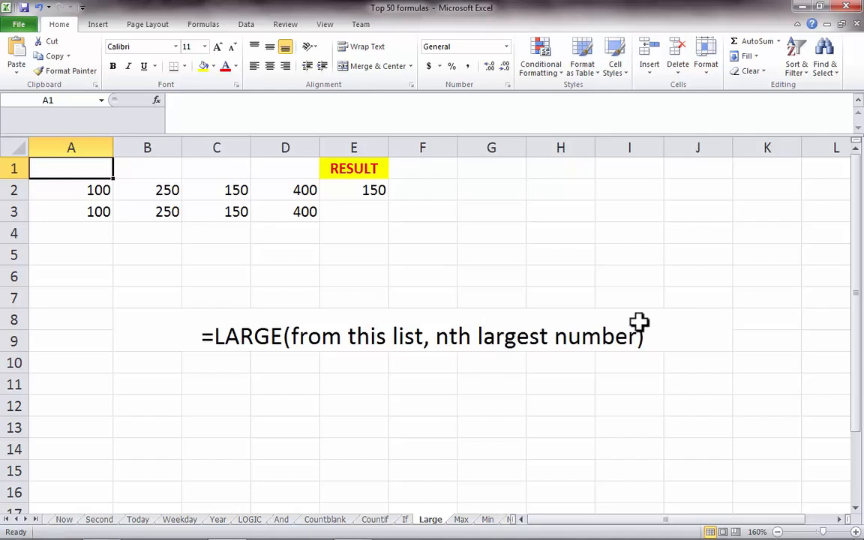
left_click(78, 190)
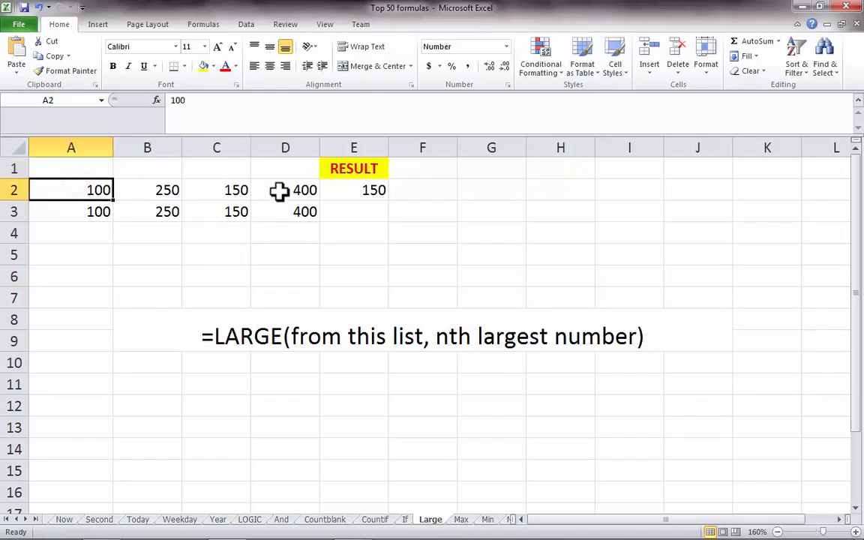
left_click(304, 189, "shift")
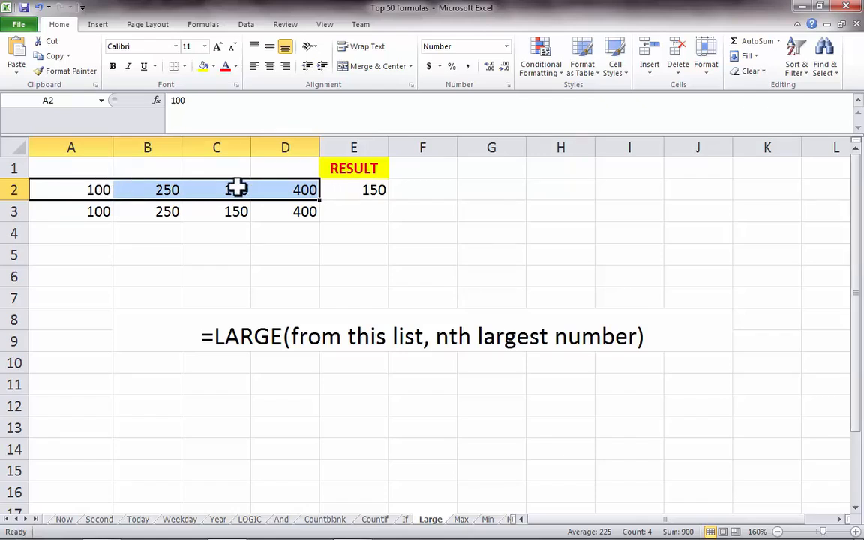
left_click(218, 209)
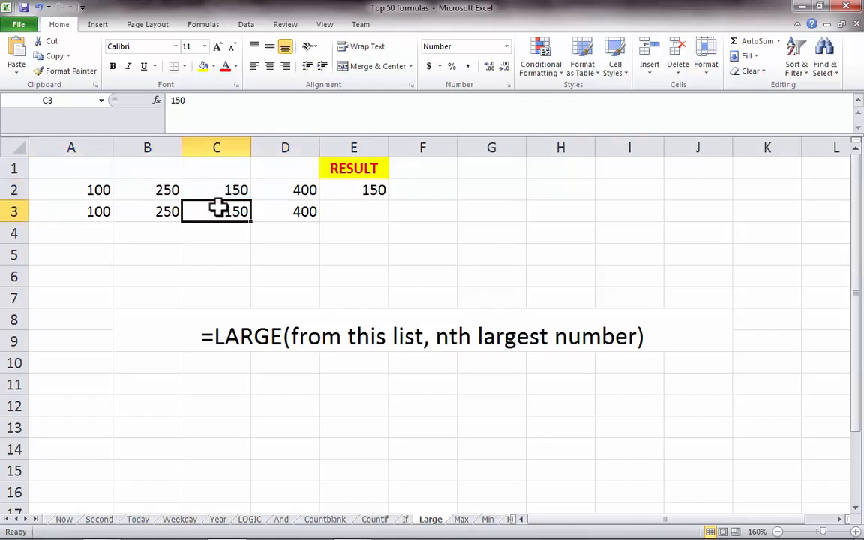
left_click(229, 188)
left_click(361, 189)
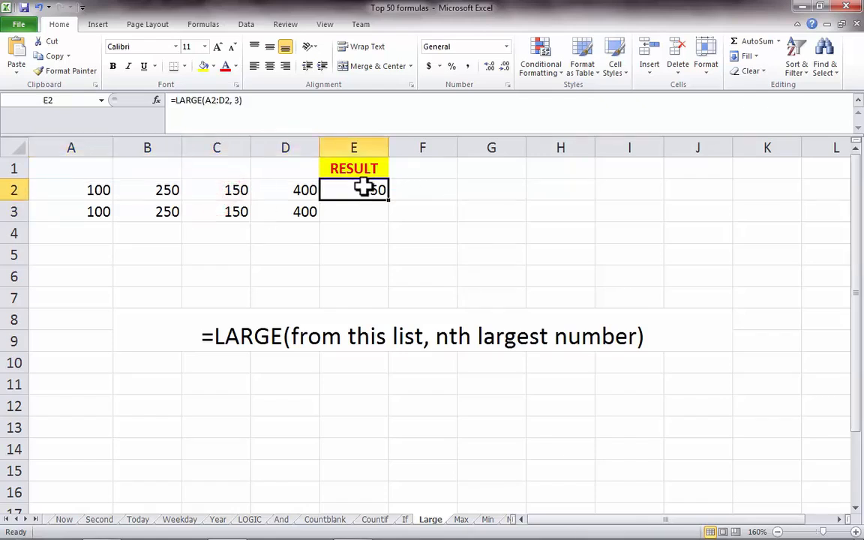
left_click(239, 101)
double_click(237, 99)
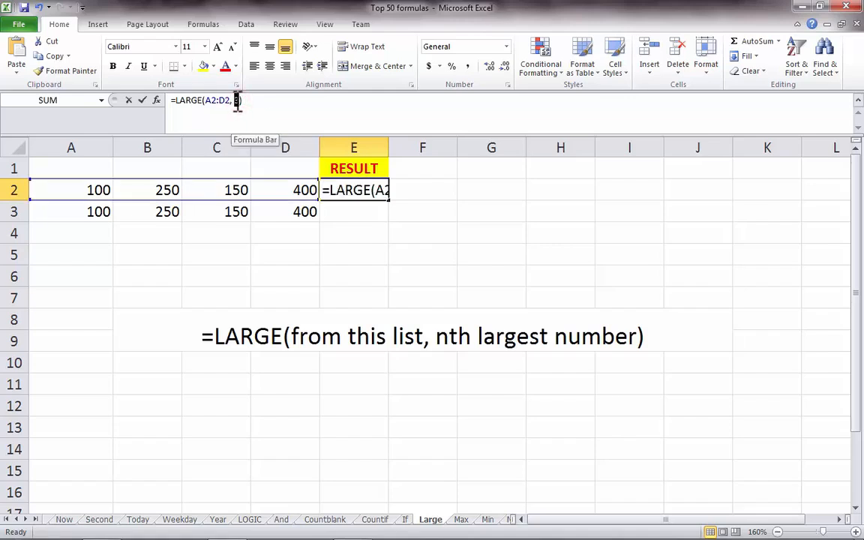
key("Escape")
Step: List the row 2 values in descending order in I2:I5, entering 400, 250, 150 and 100
left_click(512, 187)
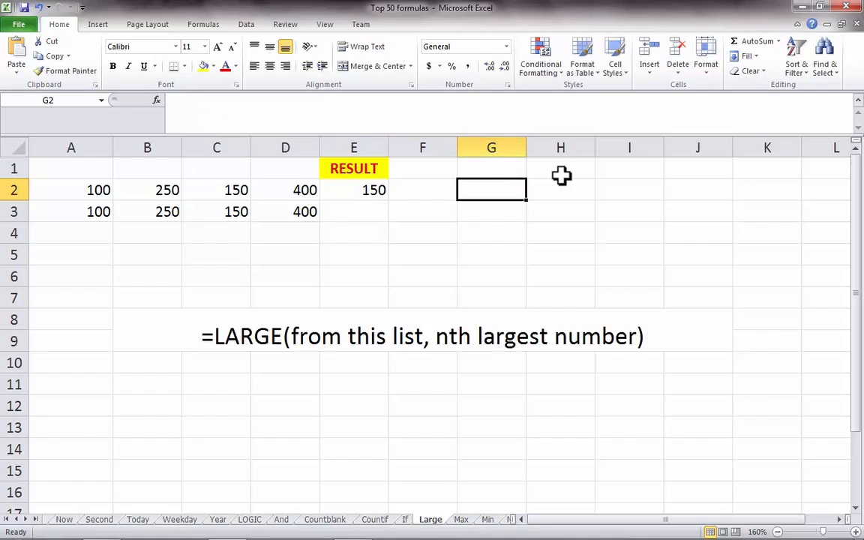
key("Right")
key("Right")
type("400")
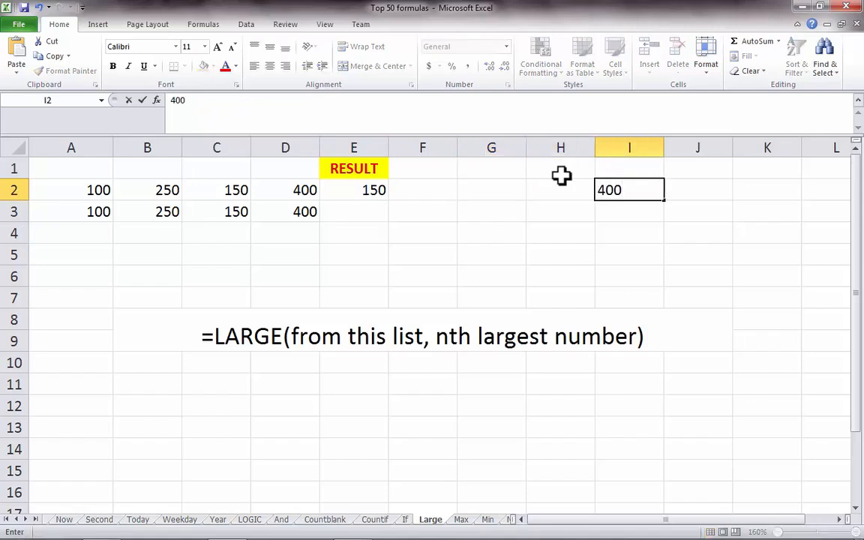
key("Return")
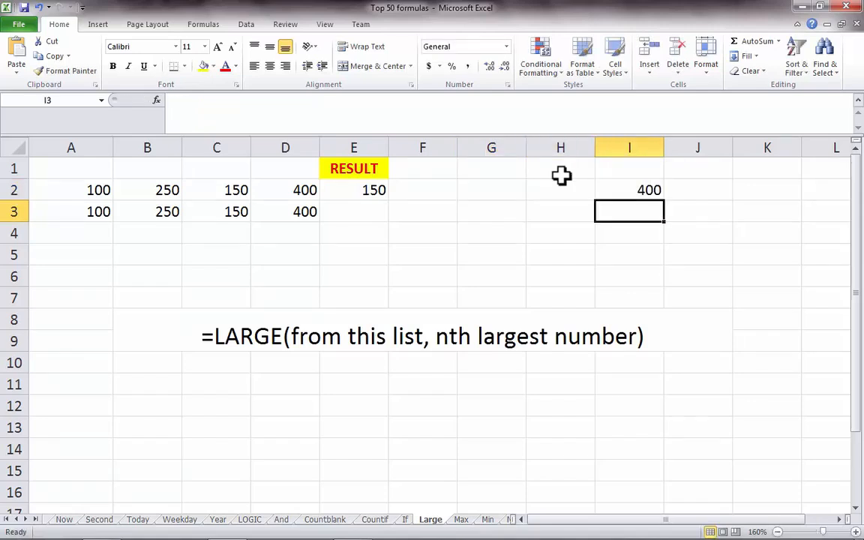
type("250")
key("Return")
type("150")
key("Return")
type("100")
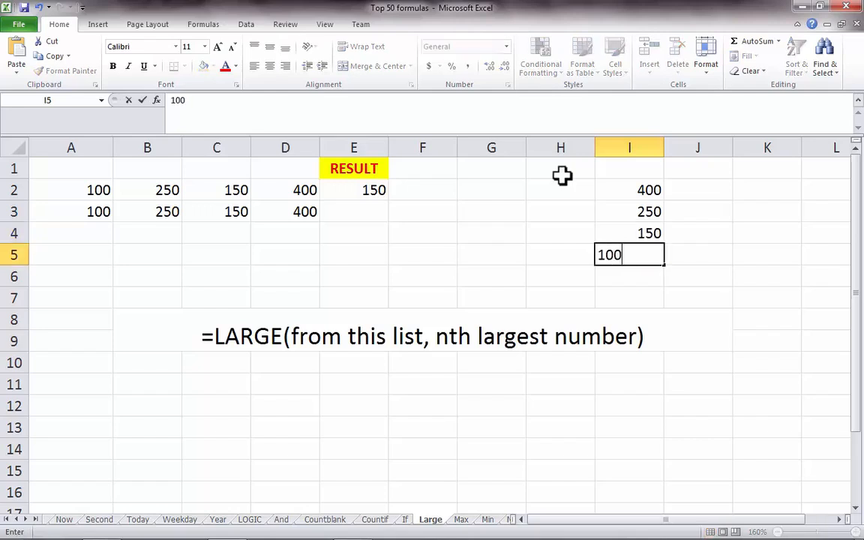
left_click(650, 212)
Step: Fill cell I4, the third-largest value in the sorted list, with yellow
left_click(650, 233)
left_click(202, 66)
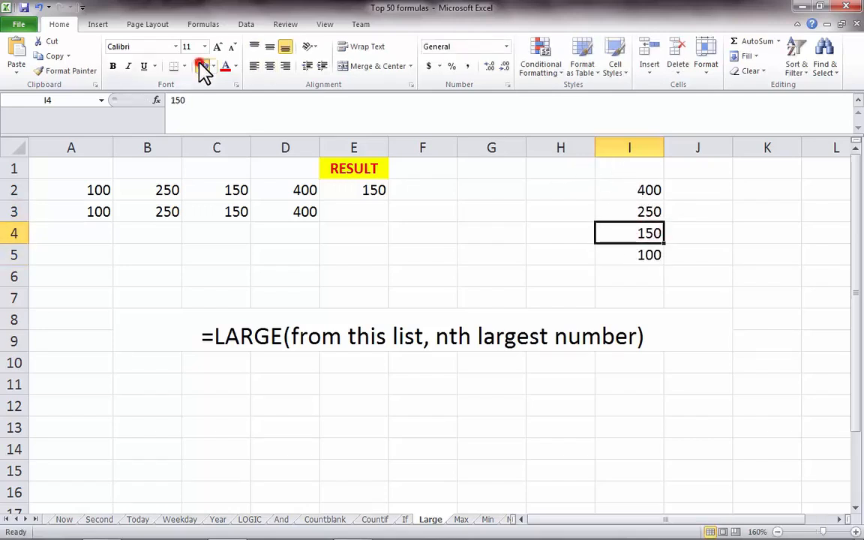
Step: Examine the A2:D2 array and the k argument of the LARGE formula in E2, keeping the formula as it is
left_click(353, 191)
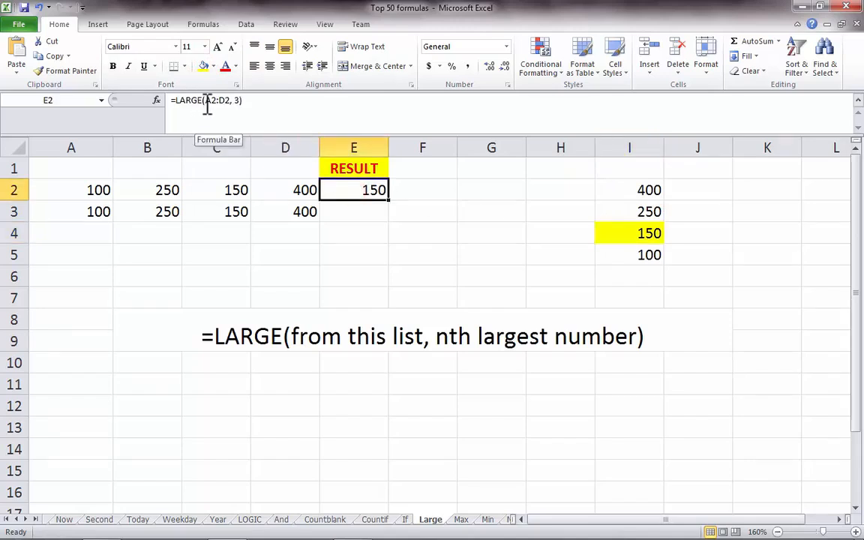
left_click_drag(204, 101, 227, 100)
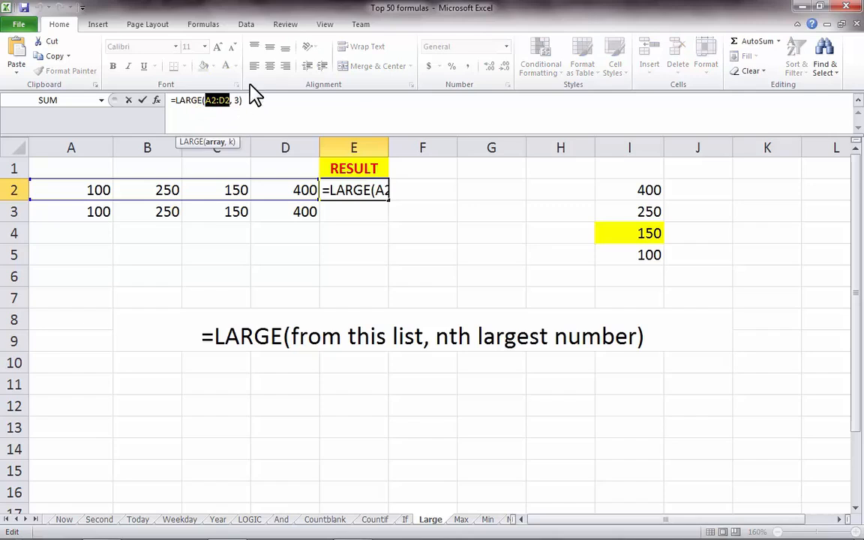
double_click(236, 101)
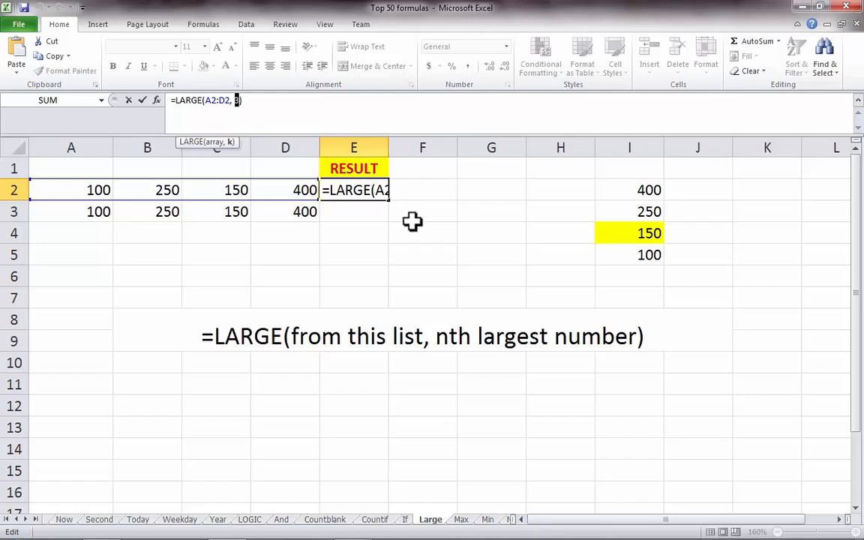
key("ctrl+Return")
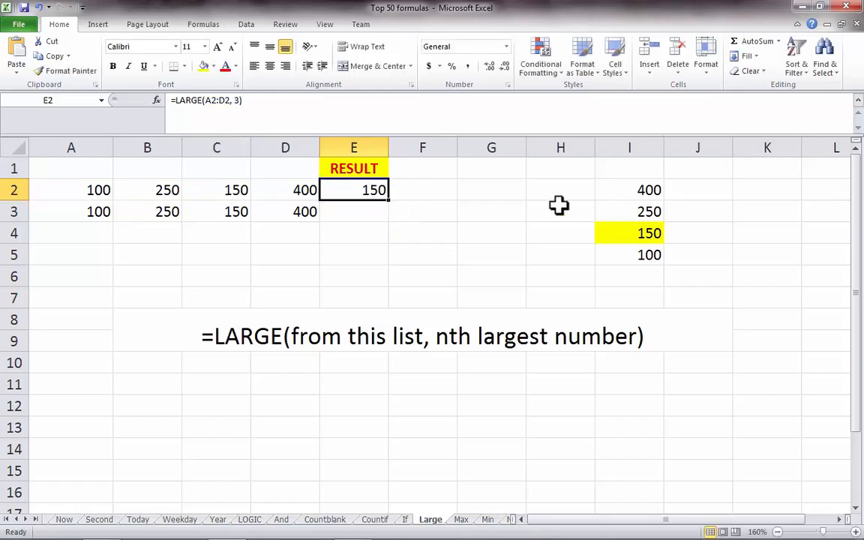
Step: Enter the formula =LARGE(A3:D3, 3) in E3
left_click(353, 214)
type("=LARG")
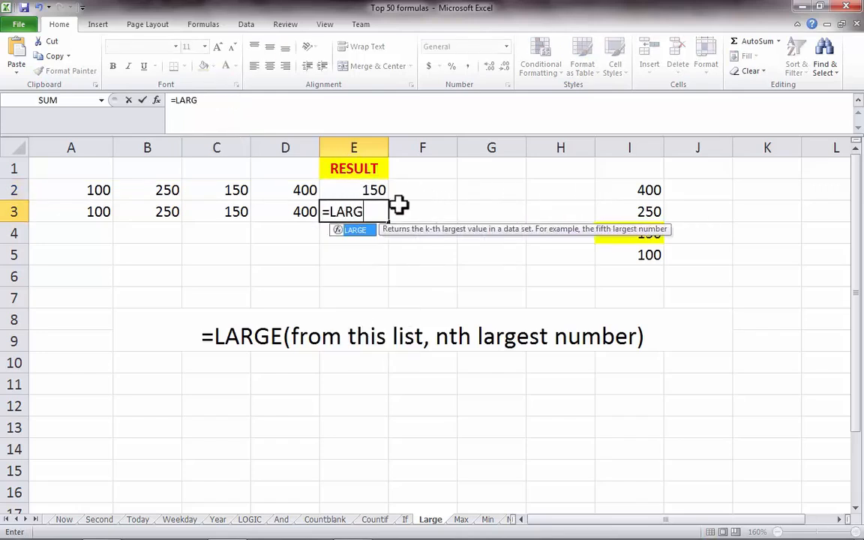
type("E(")
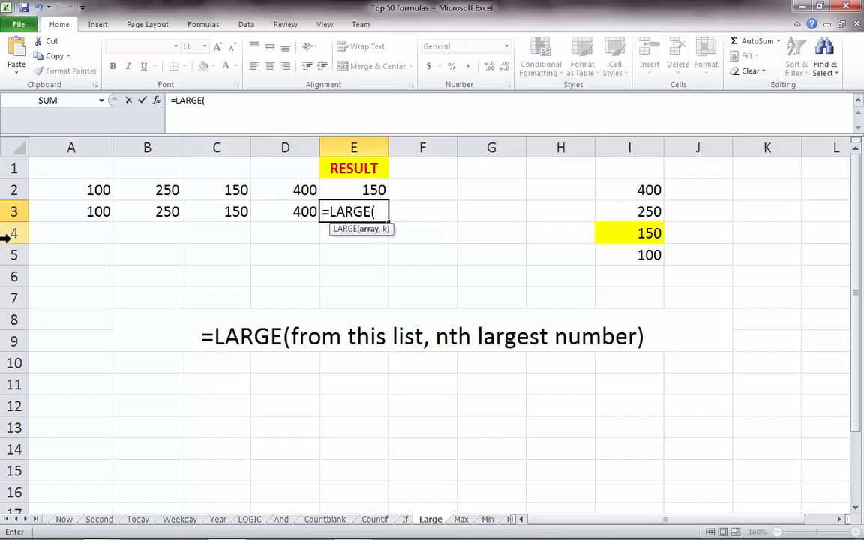
left_click(59, 211)
left_click_drag(294, 211, 280, 211)
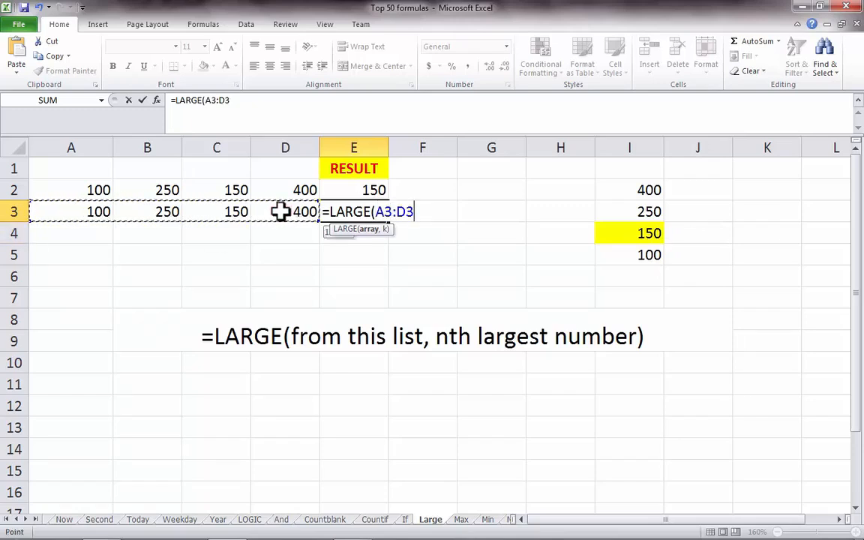
type(", 3")
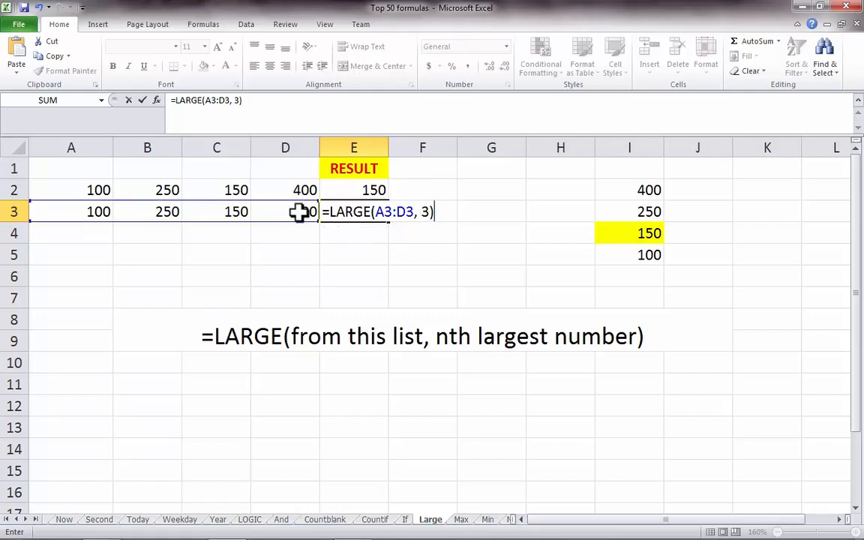
key("Return")
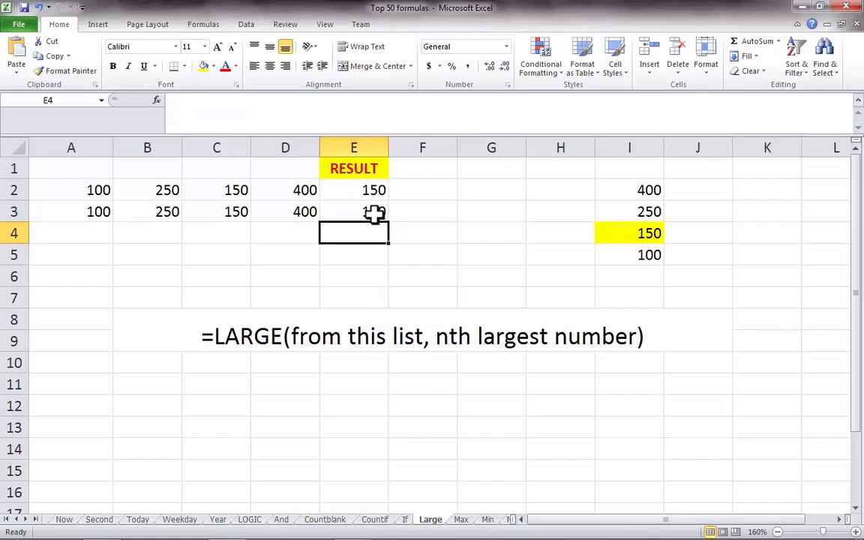
Step: On the Max sheet, examine the row 2 values and the A2:D2 range in E2's MAX formula, keeping the formula as it is
left_click(460, 519)
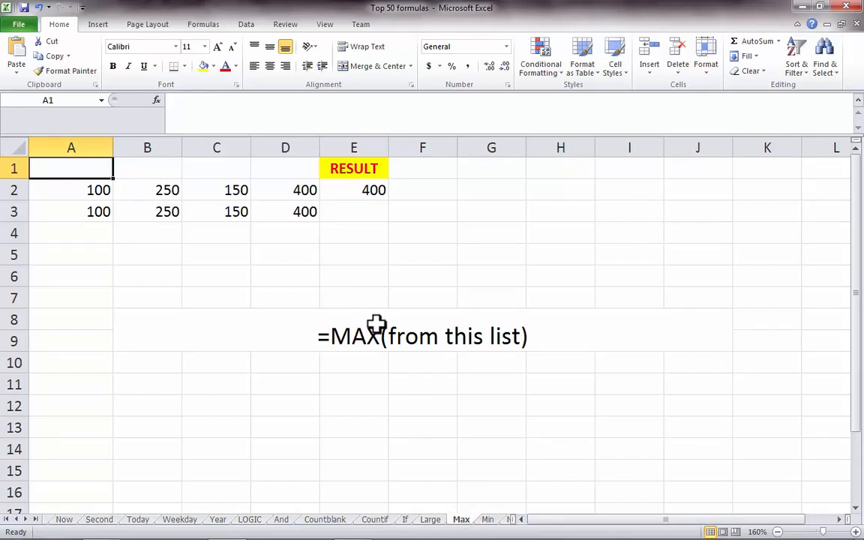
left_click_drag(109, 193, 309, 188)
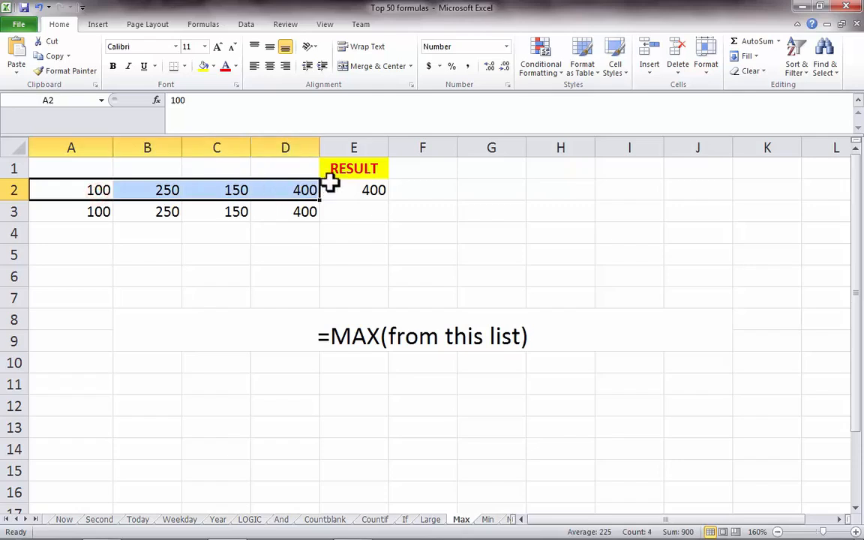
left_click(369, 190)
double_click(201, 101)
left_click_drag(219, 105, 223, 102)
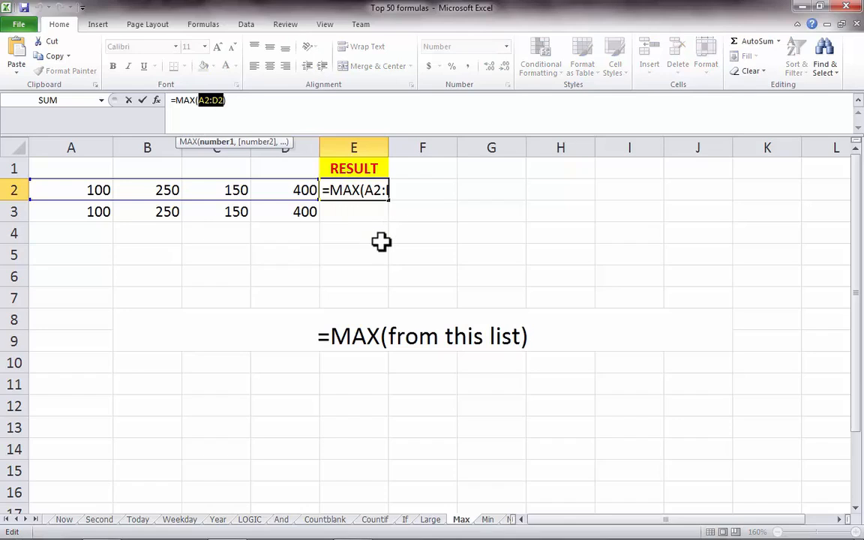
key("Return")
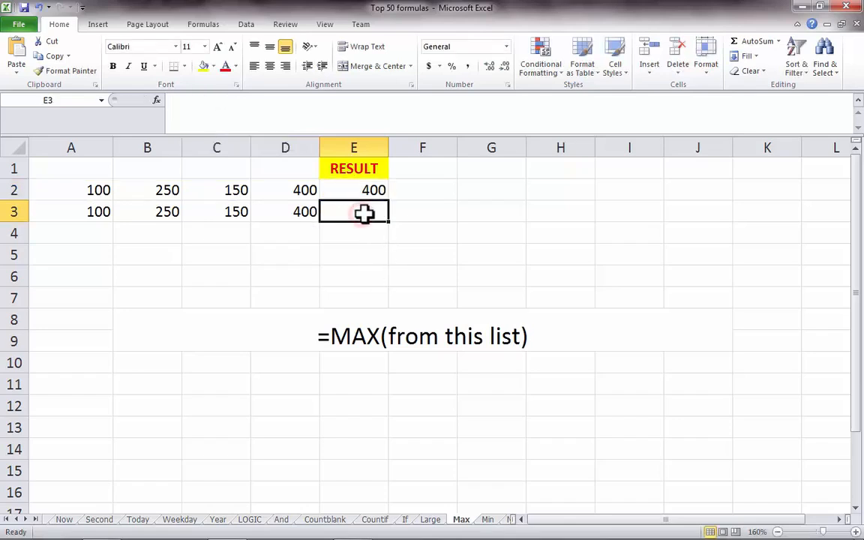
Step: Enter the formula =MAX(A3:D3) in E3
type("=MAX(")
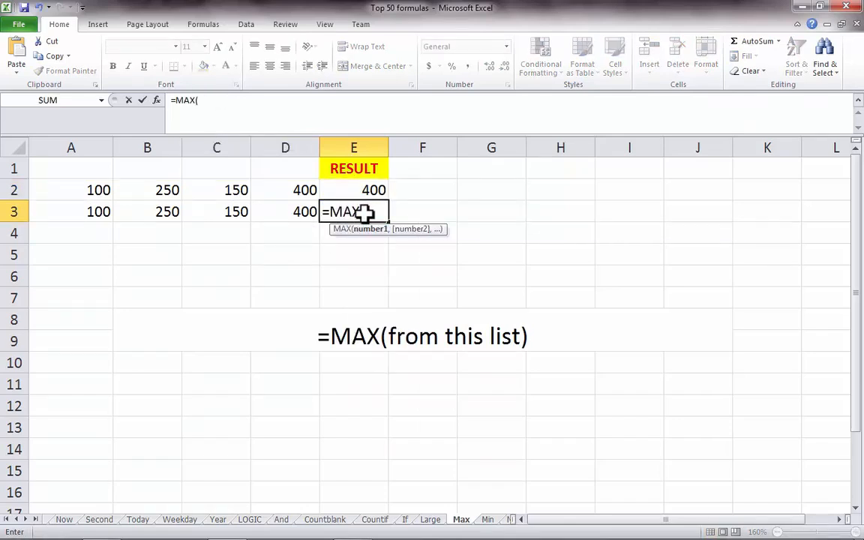
left_click(99, 211)
left_click_drag(215, 221, 291, 214)
type(")")
key("Return")
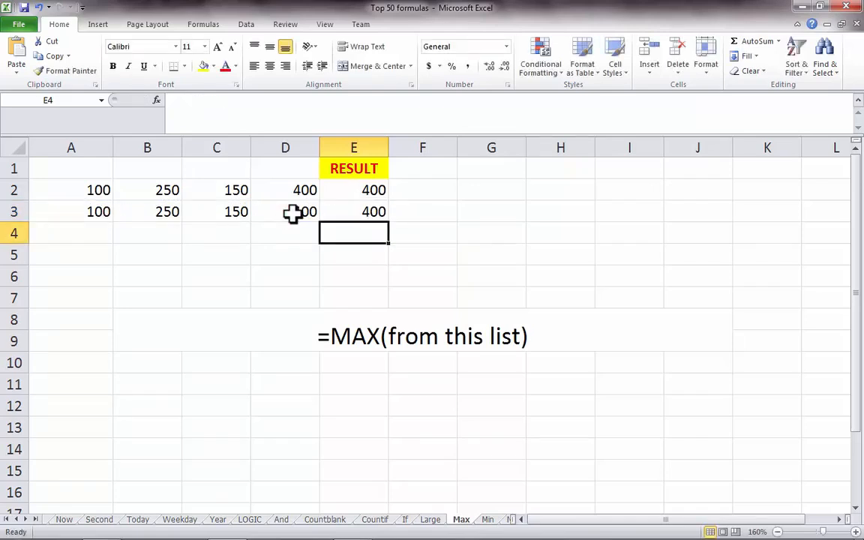
Step: On the Min sheet, examine the syntax note, the row 2 values and the A2:D2 range in E2's MIN formula, keeping it as is
left_click(488, 519)
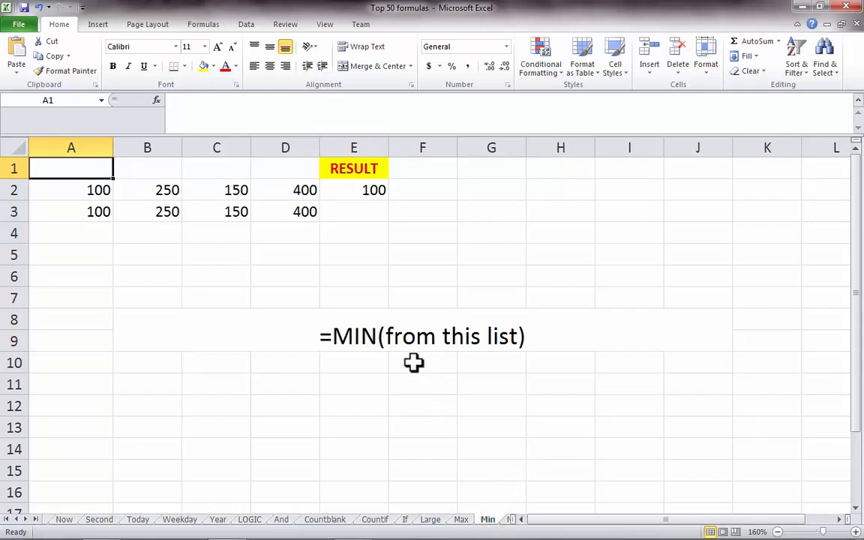
left_click(376, 339)
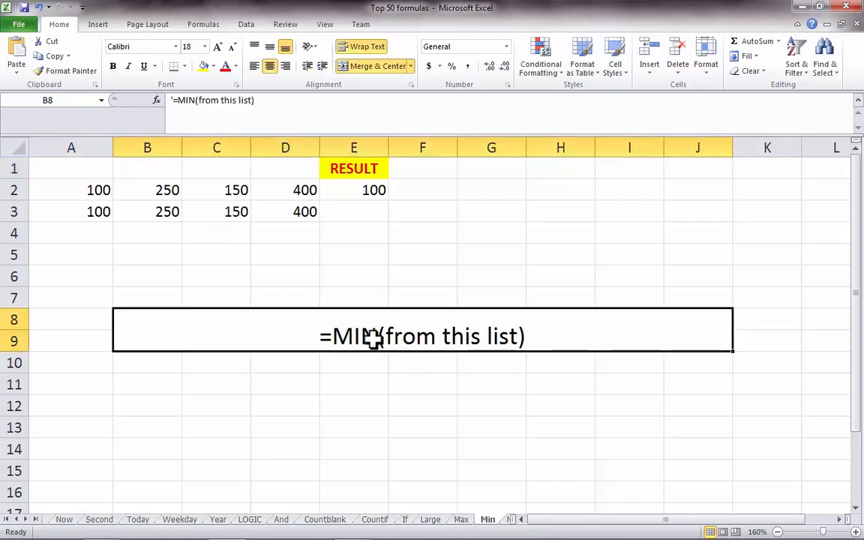
left_click(97, 191)
left_click_drag(108, 192, 308, 192)
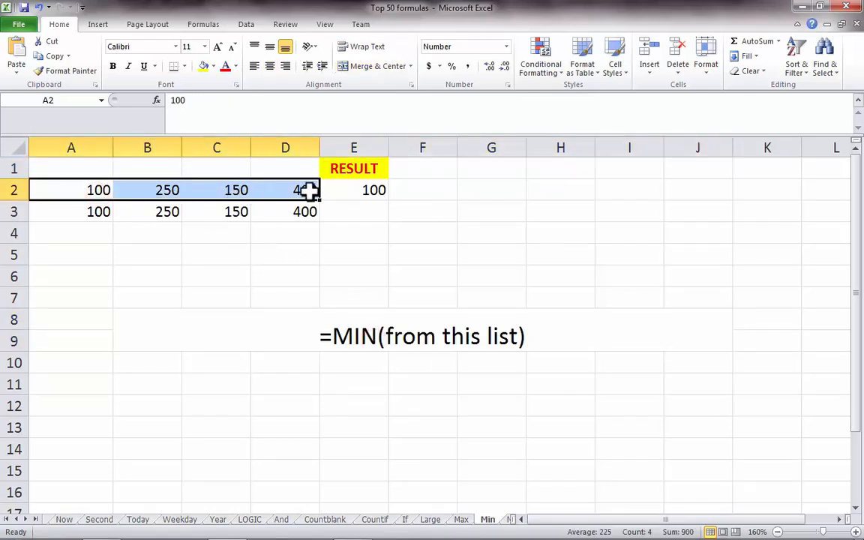
left_click(367, 190)
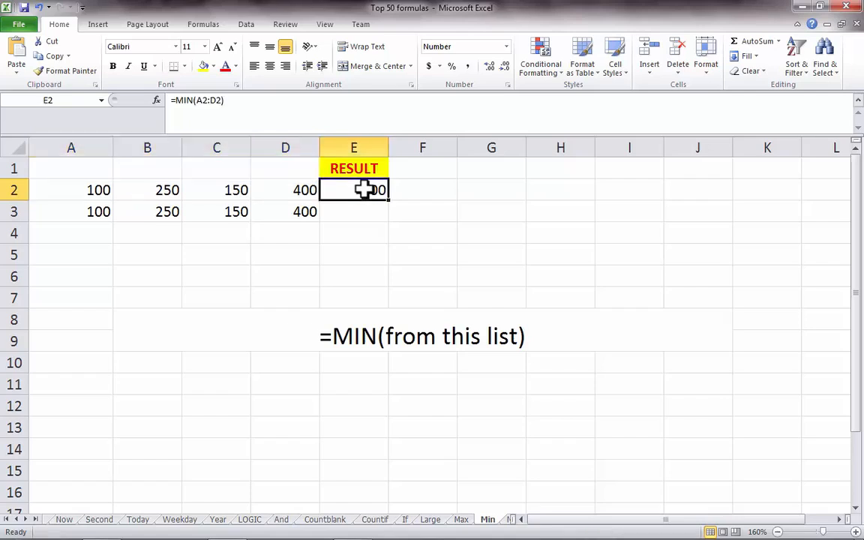
left_click_drag(197, 101, 223, 105)
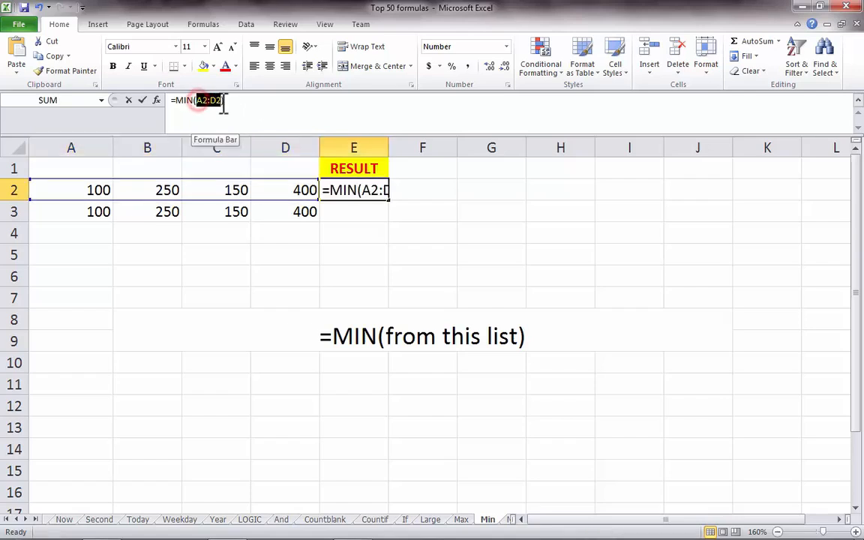
key("Return")
Step: Enter the formula =MIN(A3:D3) in E3 and reselect that cell
left_click(355, 213)
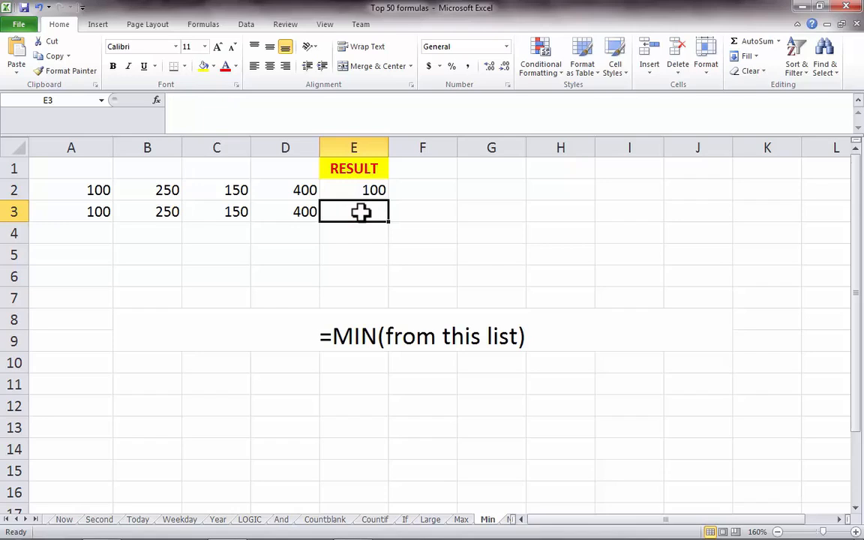
type("=MIN(")
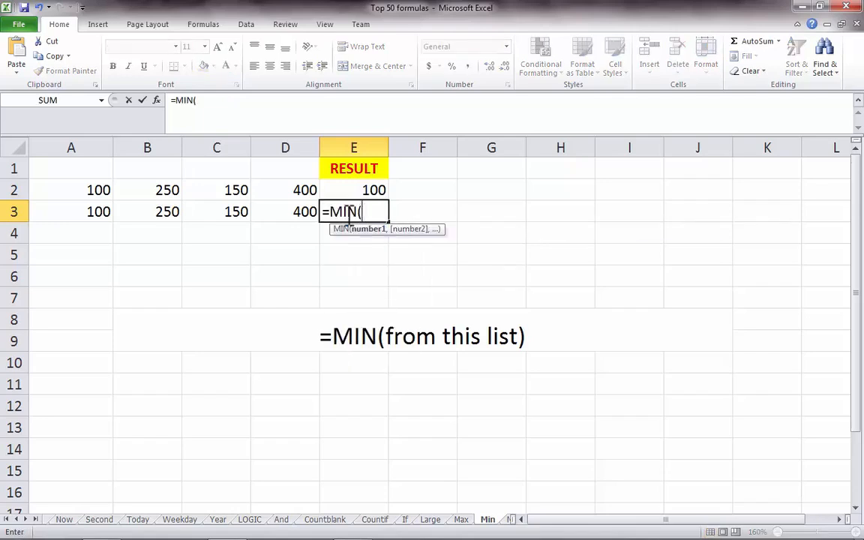
left_click(89, 210)
left_click(296, 213, "shift")
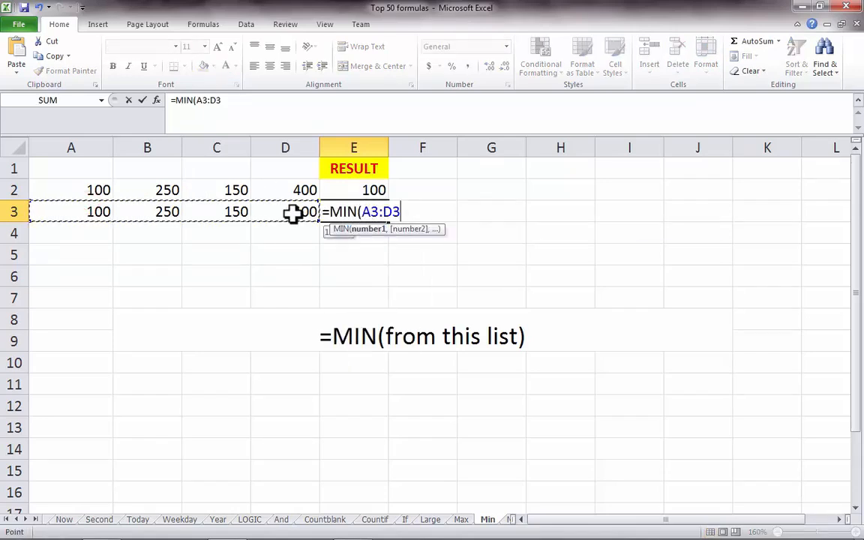
type(")")
key("Return")
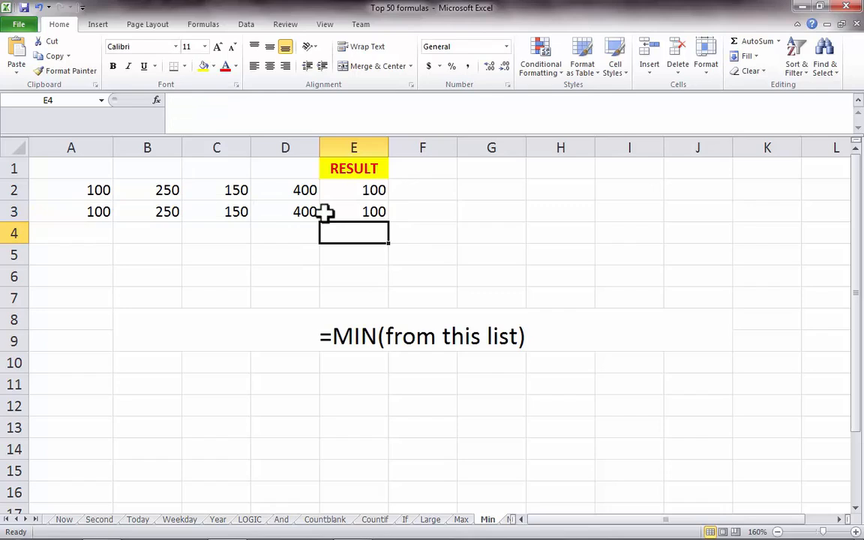
left_click(357, 210)
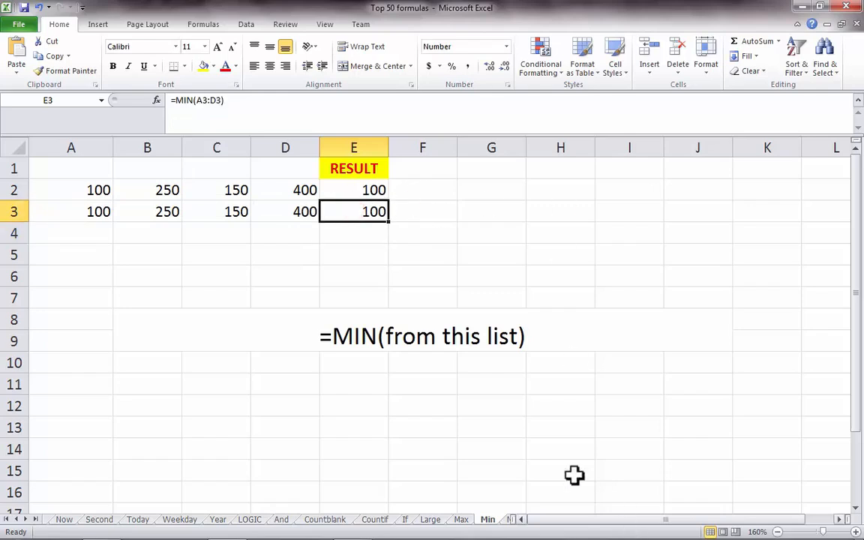
Step: On the Not sheet, examine the syntax note, the value in A2 and the A2>0 condition in C2's NOT formula, keeping it as is
left_click(507, 520)
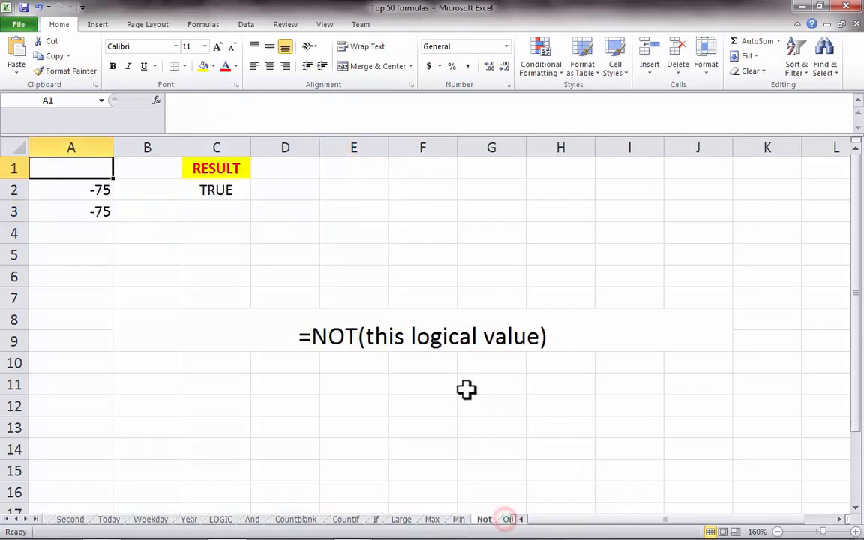
left_click(401, 328)
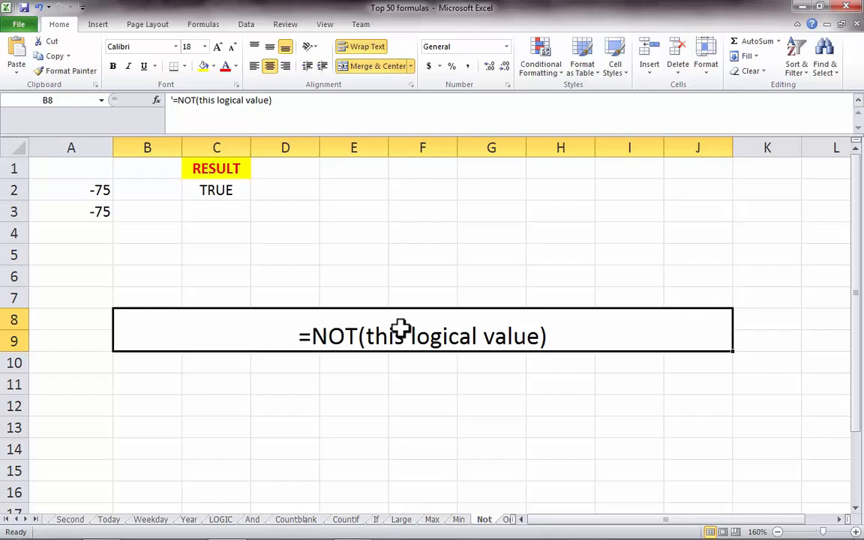
left_click(90, 190)
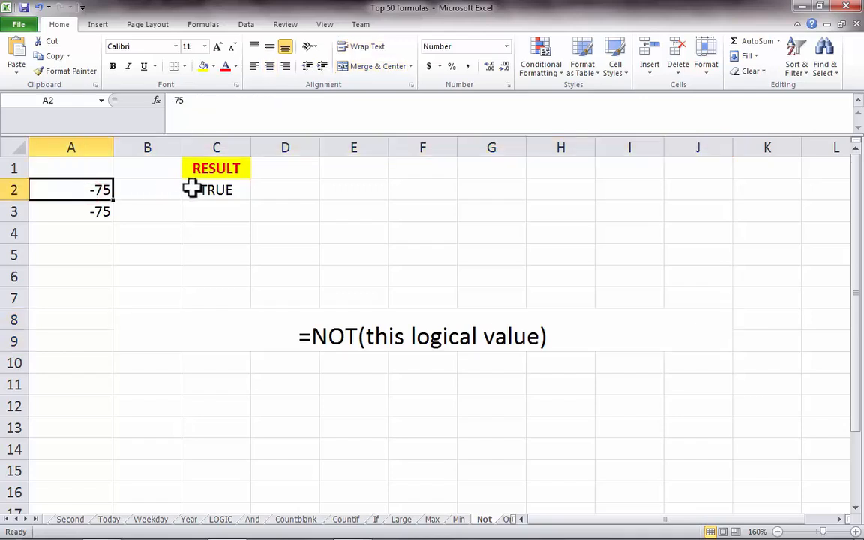
left_click(220, 189)
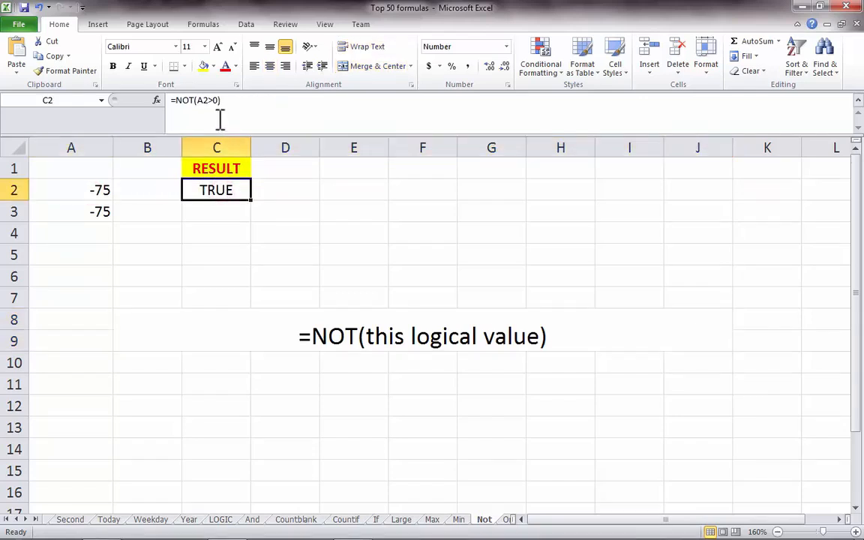
left_click_drag(196, 100, 218, 105)
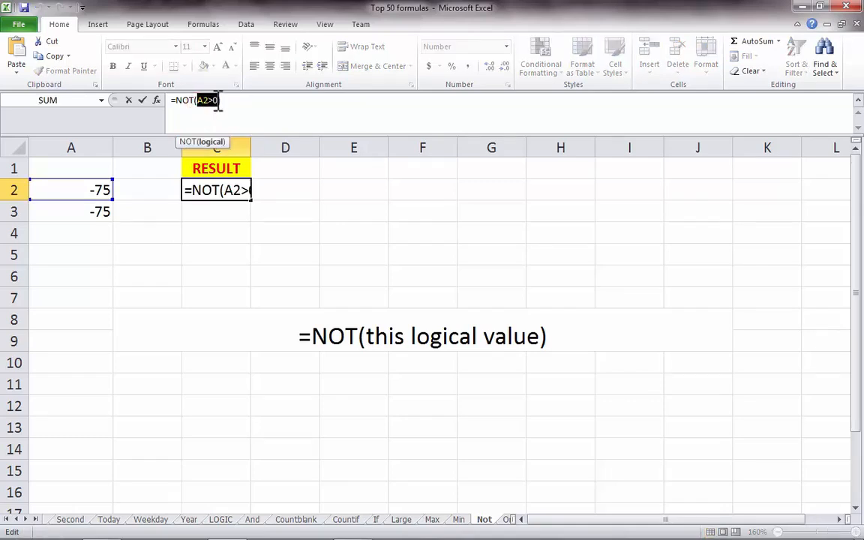
left_click_drag(176, 100, 218, 100)
left_click(233, 103)
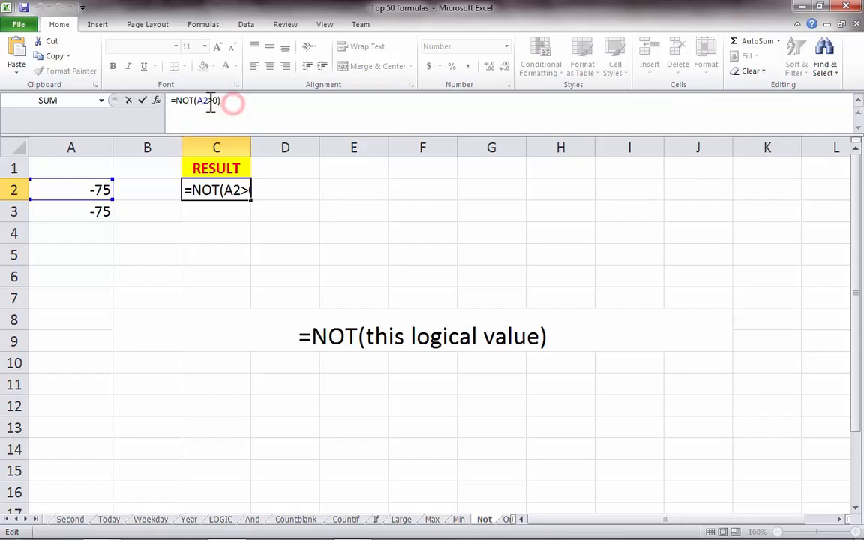
left_click_drag(180, 103, 227, 105)
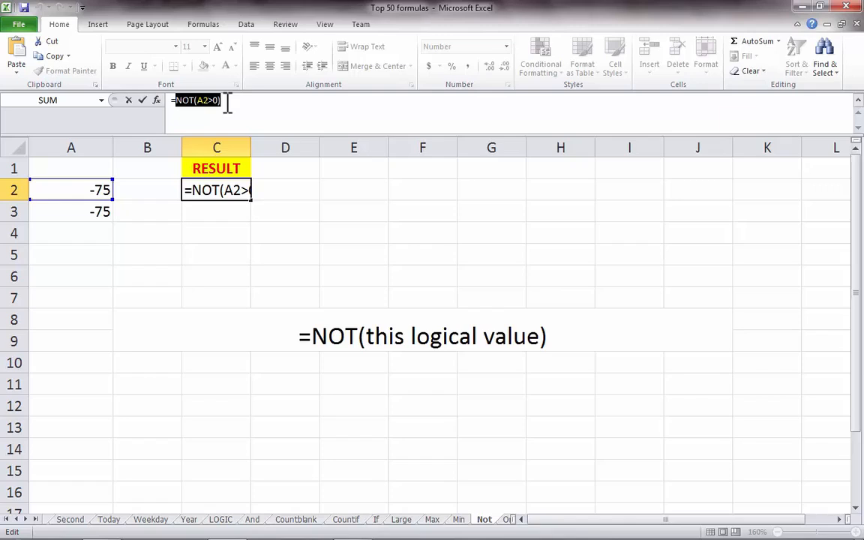
key("ctrl+Return")
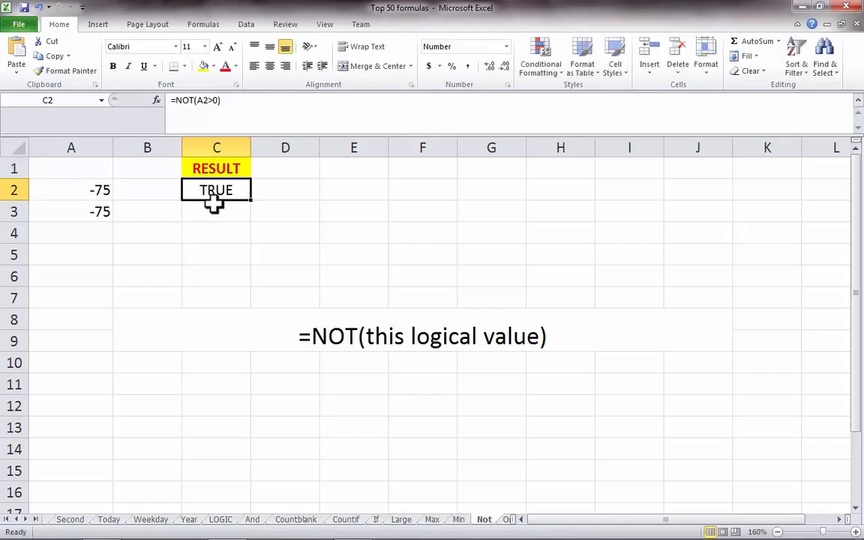
left_click(78, 190)
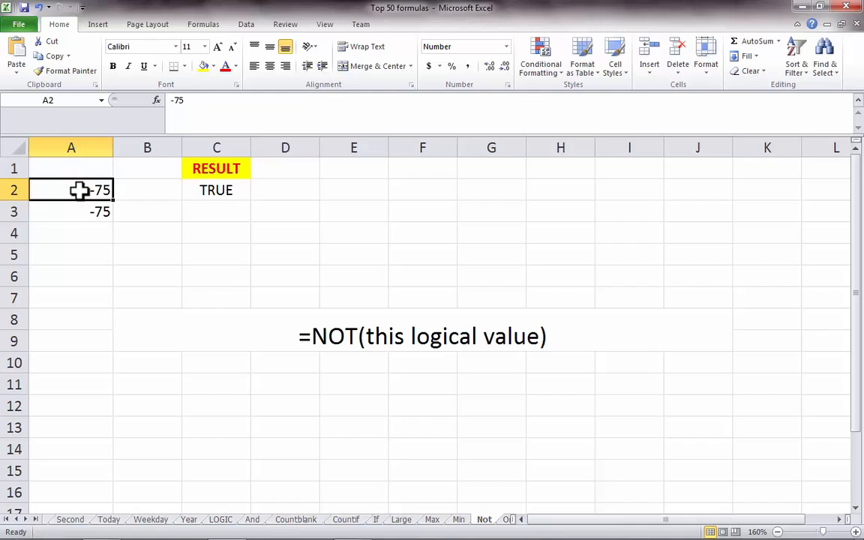
Step: Enter the formula =NOT(A3>0) in C3 and reselect that cell
left_click(187, 210)
type("=")
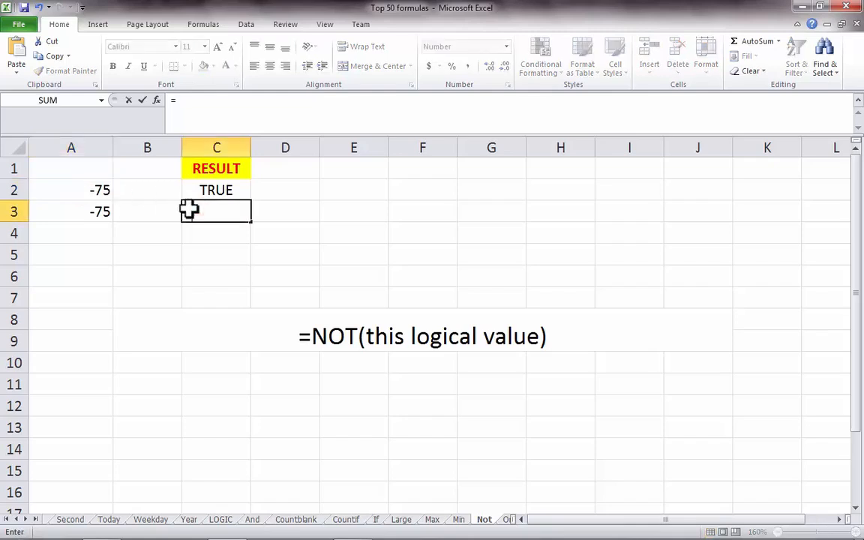
type("NOT(")
left_click(100, 210)
type(">0)")
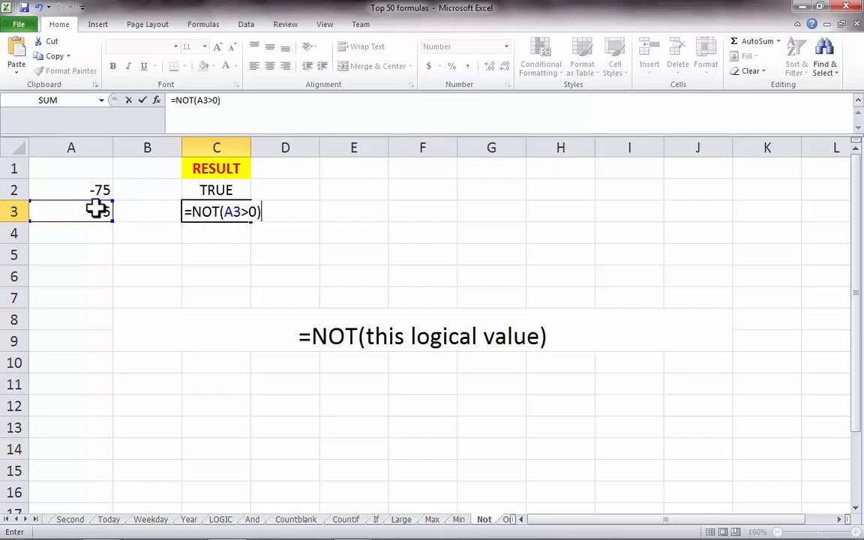
key("Return")
key("Up")
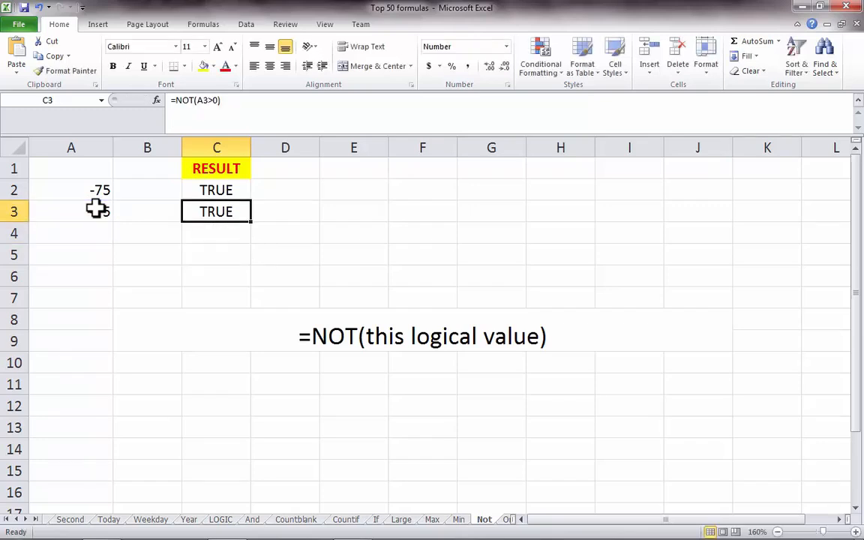
Step: Change the value in A3 to 100 to test the NOT formula with a positive number
left_click(96, 210)
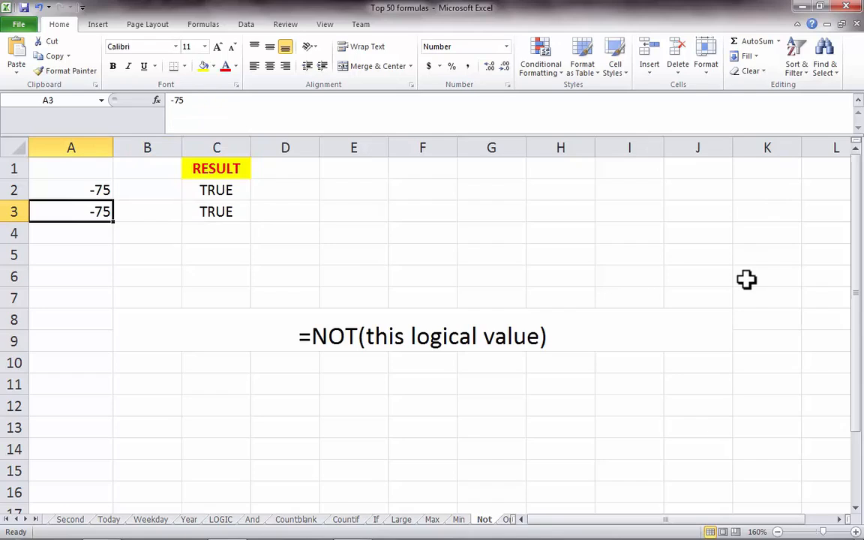
type("100")
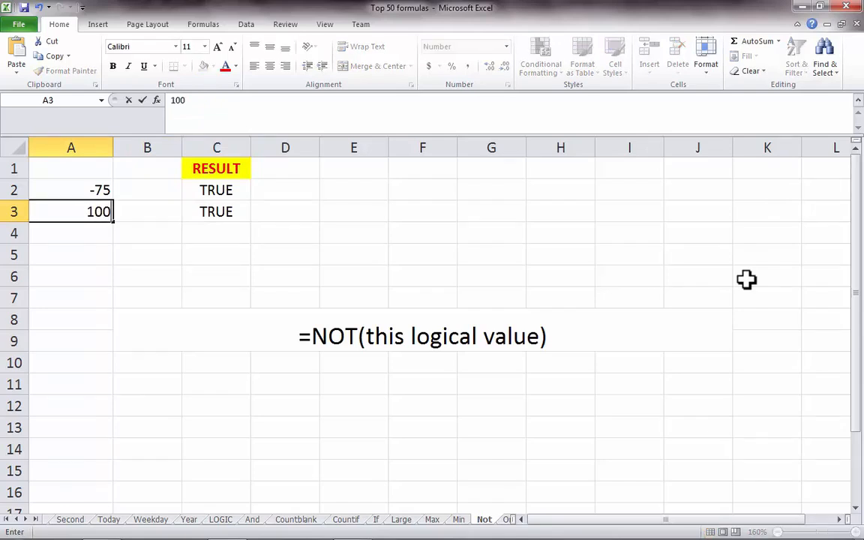
key("Return")
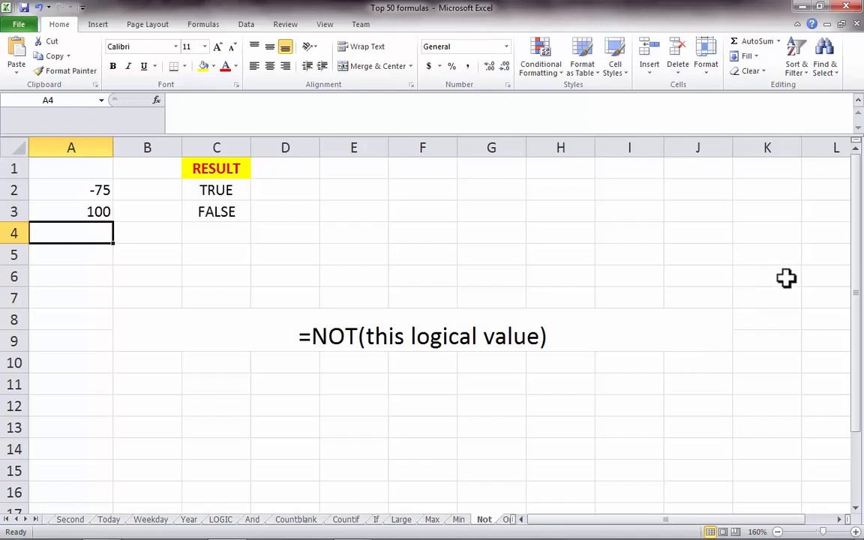
Step: On the Or sheet, examine the syntax note, the logical values in A2:B5 and C2's OR formula, leaving it as is
left_click(506, 518)
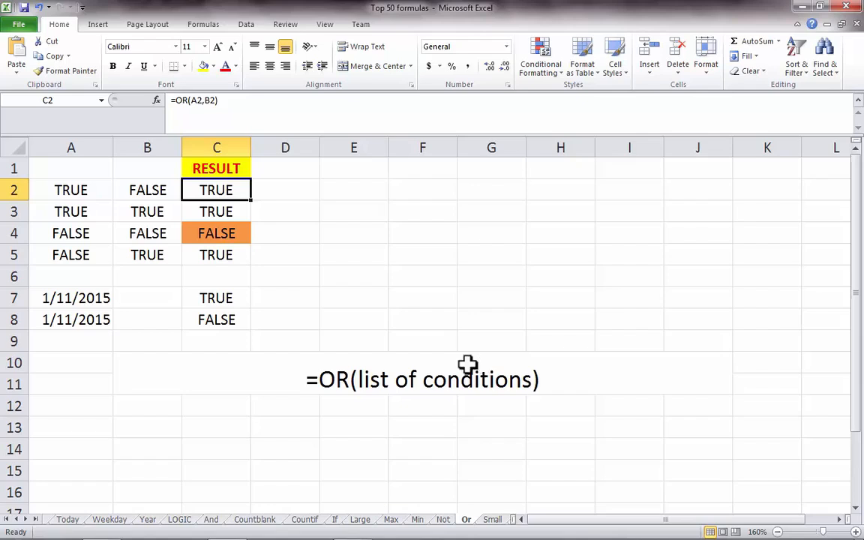
left_click(315, 384)
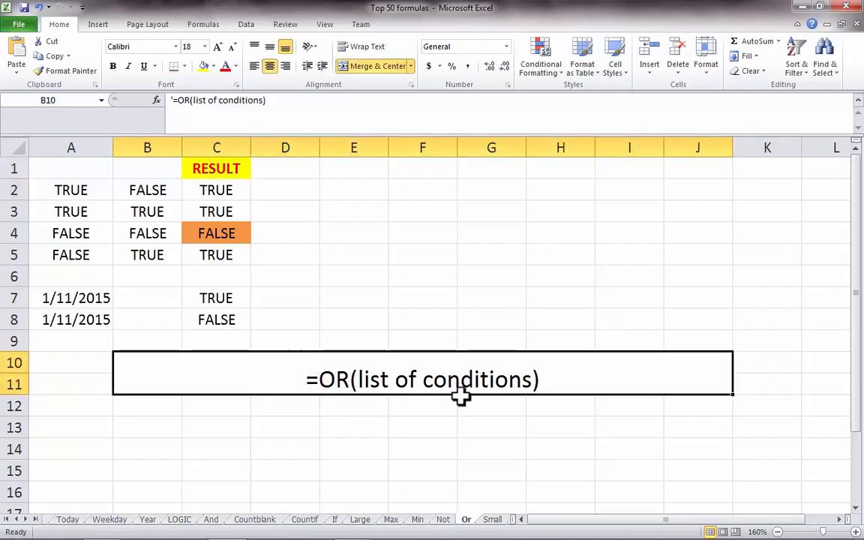
left_click_drag(154, 253, 98, 189)
left_click(147, 212)
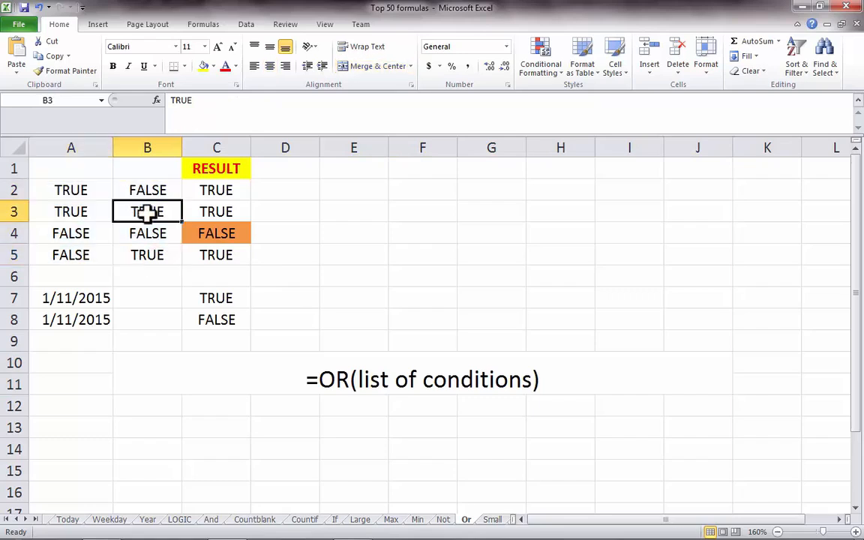
left_click_drag(78, 189, 162, 191)
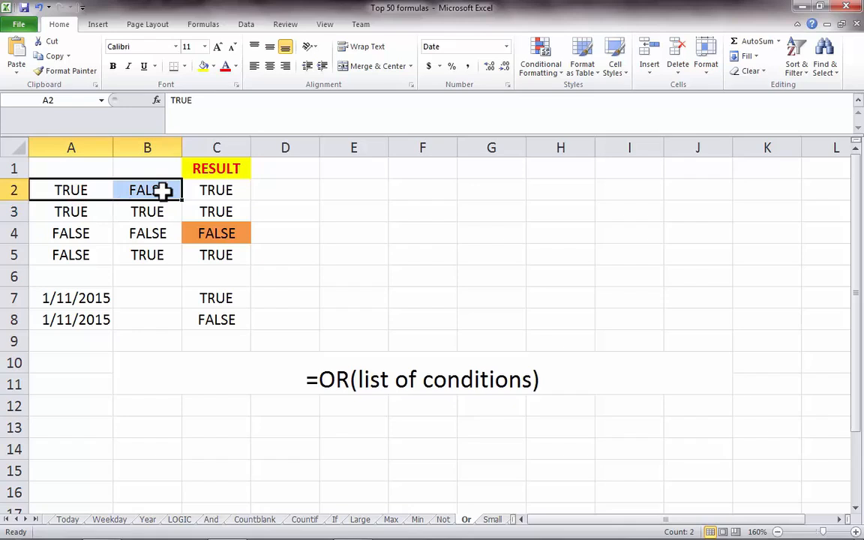
left_click(202, 195)
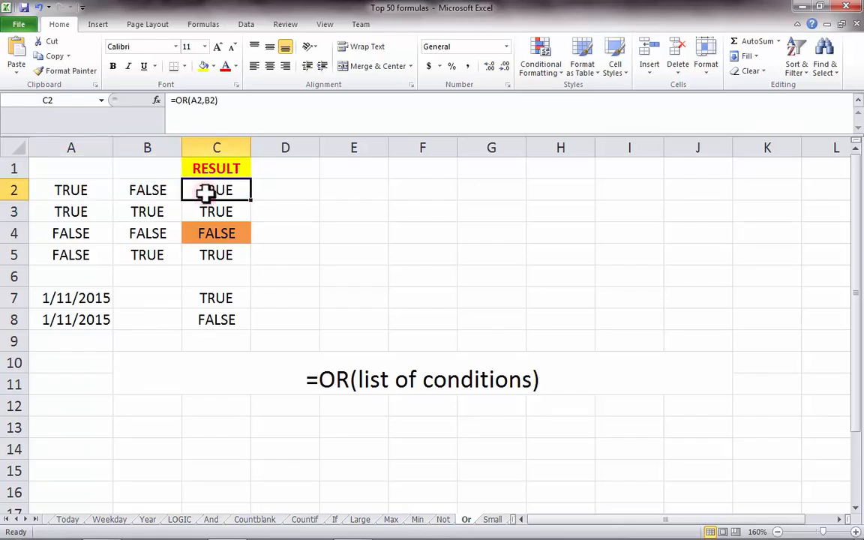
left_click(178, 101)
left_click_drag(178, 101, 218, 101)
key("Escape")
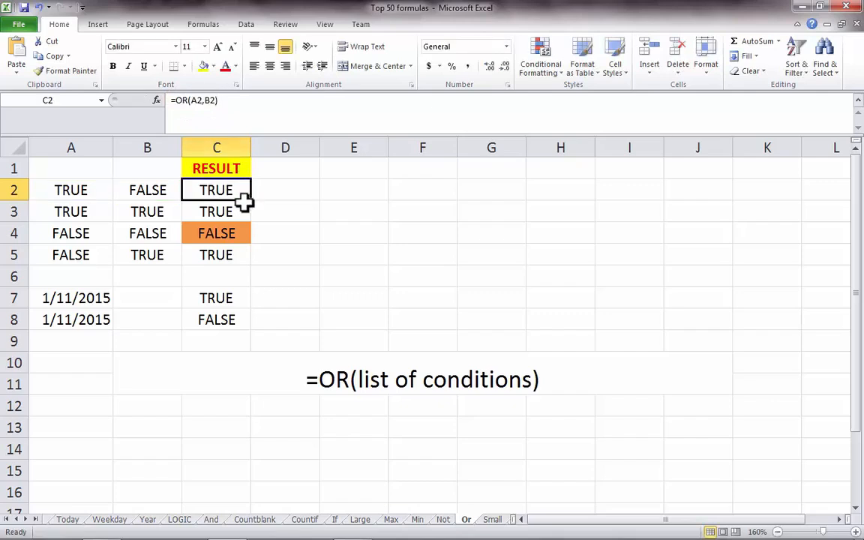
Step: Compare the pairs of logical values in rows 3 to 5 with their OR results in column C
left_click_drag(75, 205, 126, 206)
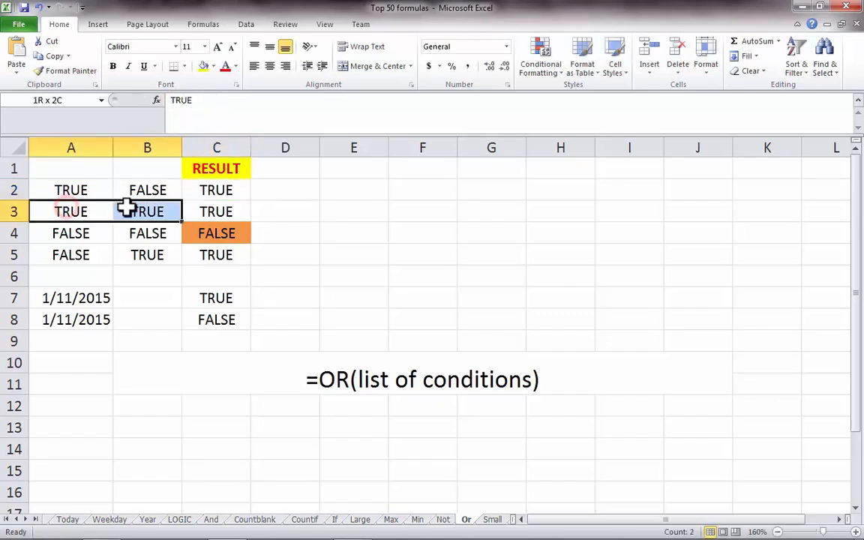
left_click(209, 210)
left_click(60, 255)
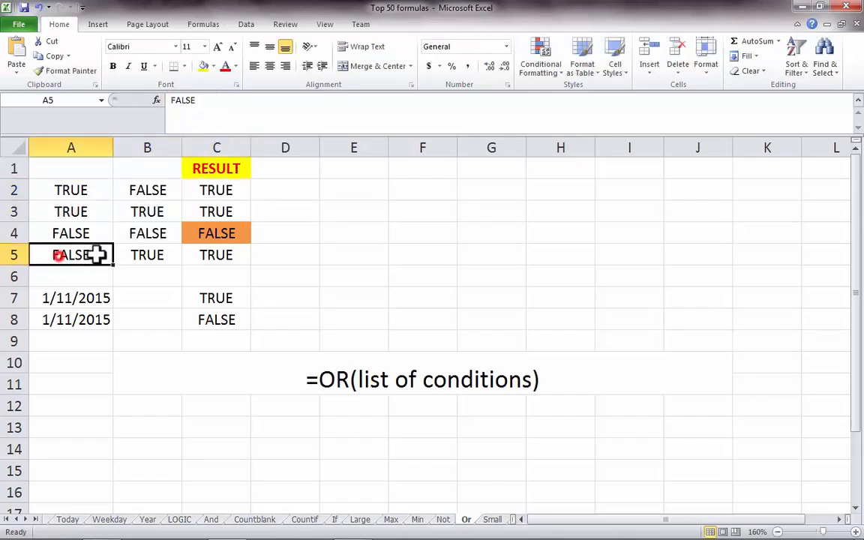
left_click_drag(84, 255, 145, 252)
left_click(227, 254)
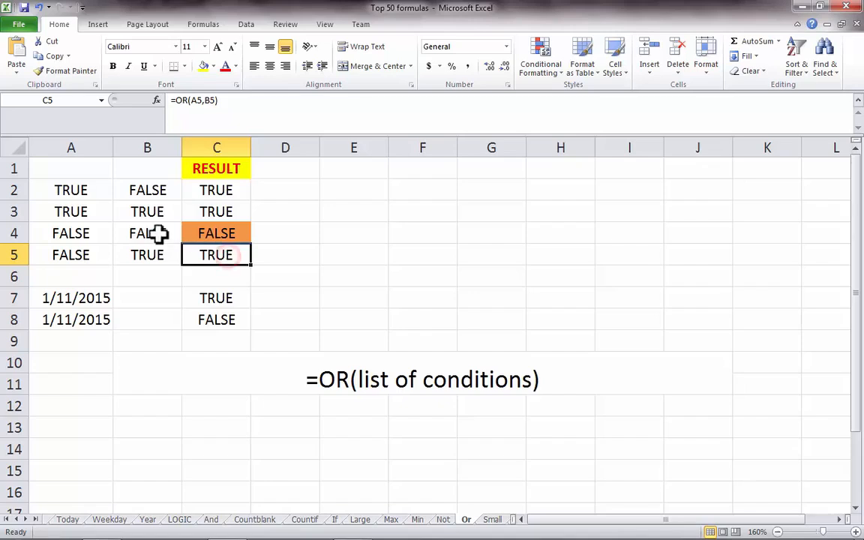
left_click(164, 233)
left_click_drag(164, 234, 85, 235)
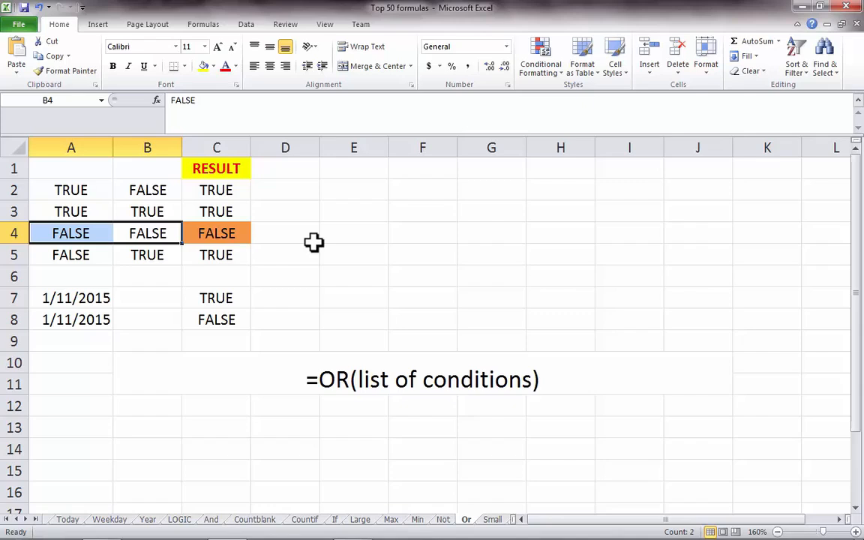
left_click(226, 213)
left_click(226, 189)
left_click(226, 210)
left_click(223, 254)
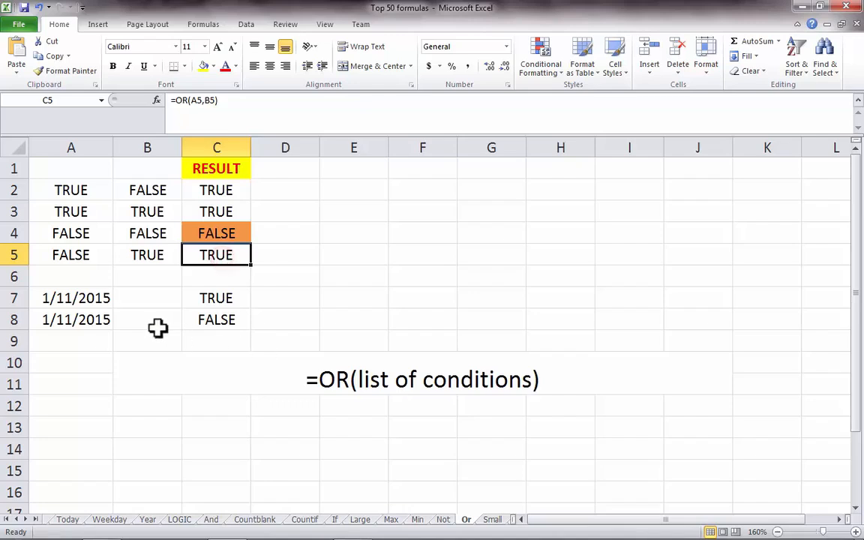
Step: Examine the date in A7 and the year and month conditions in the OR formulas of C7 and C8, keeping both formulas
left_click(90, 298)
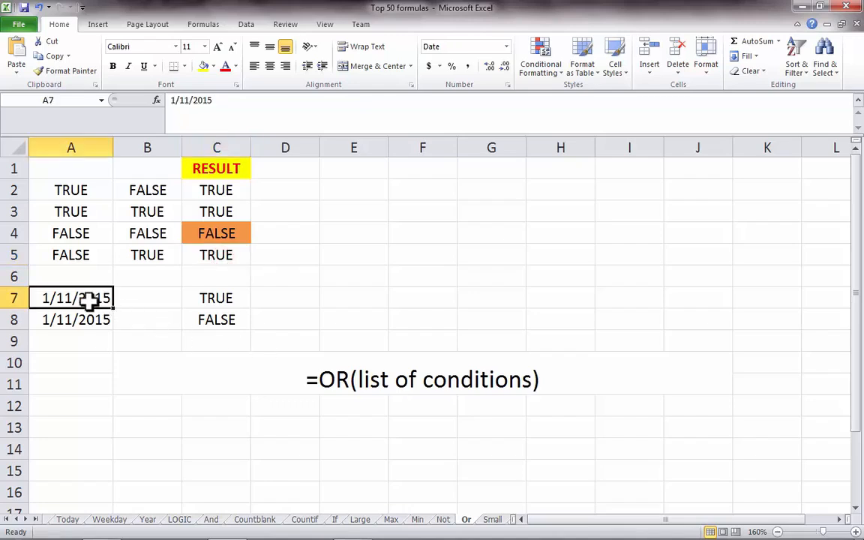
left_click(223, 297)
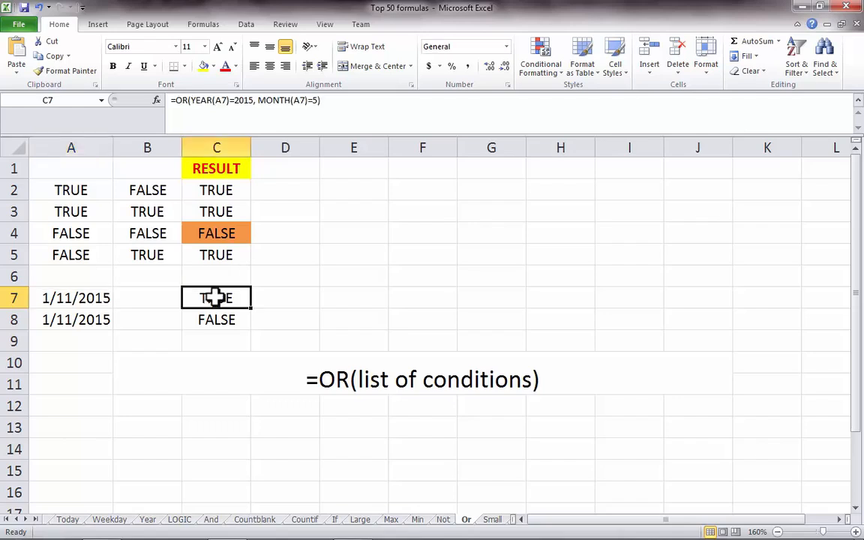
left_click(192, 100)
left_click_drag(192, 100, 320, 106)
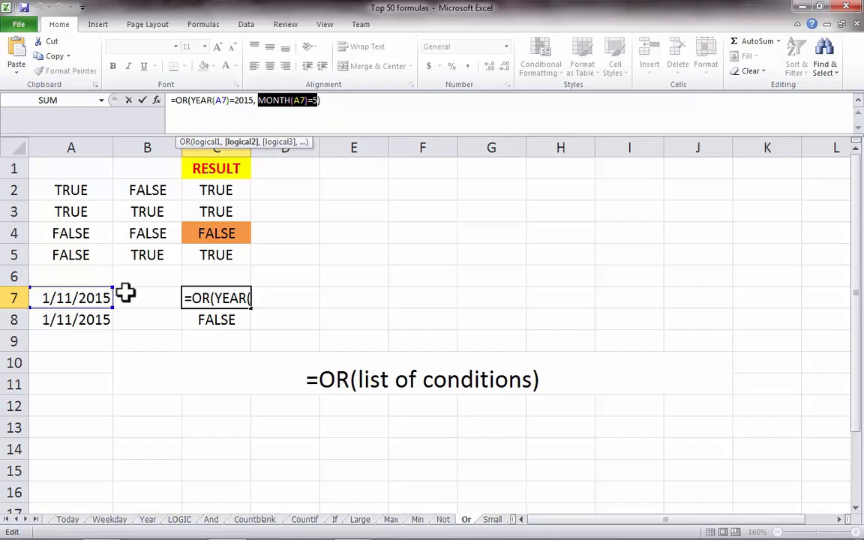
key("ctrl+Return")
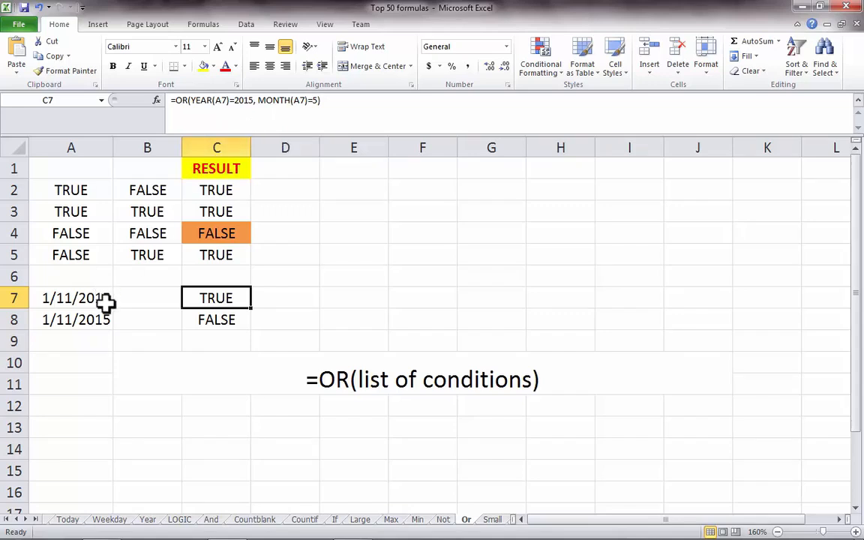
left_click_drag(255, 103, 193, 109)
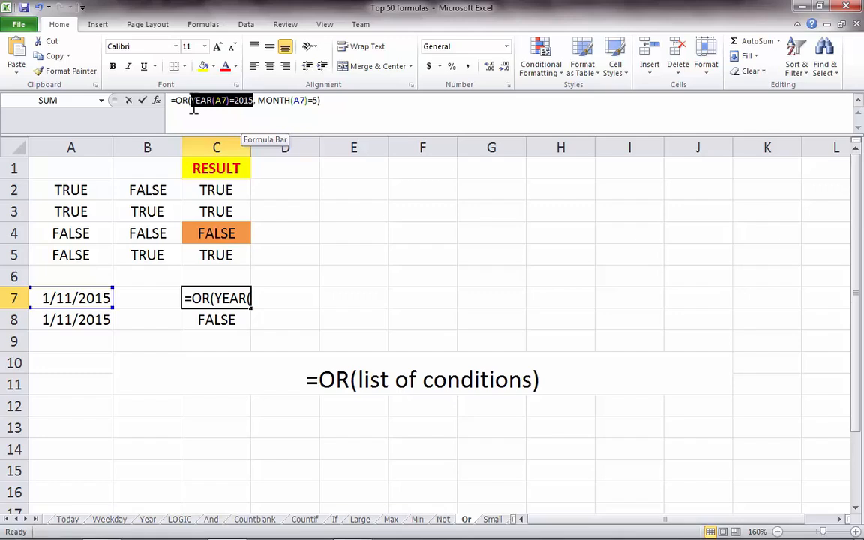
key("Escape")
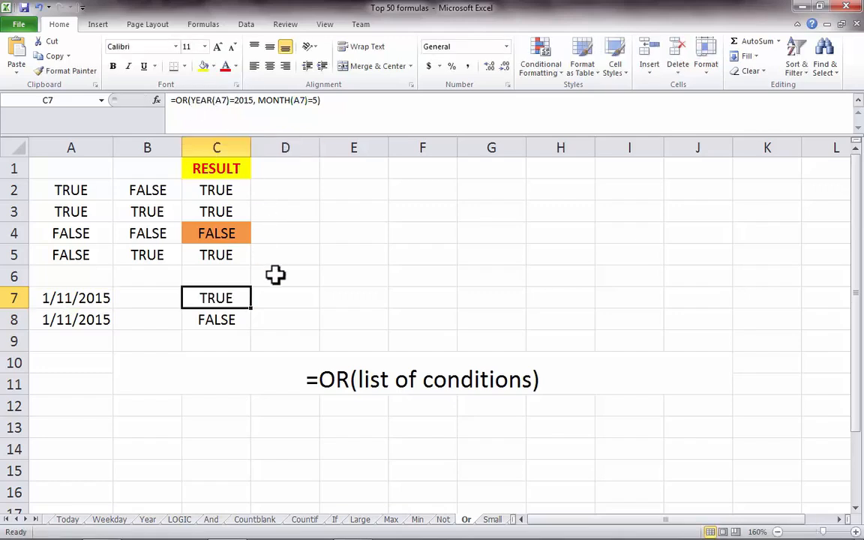
left_click(224, 320)
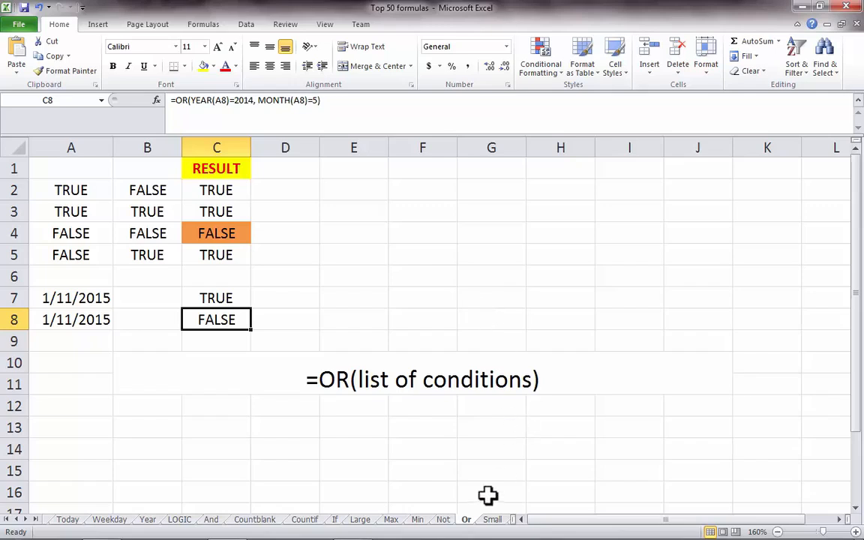
Step: On the Small sheet, examine the syntax note, the numbers in A2:D2 and both arguments of E2's SMALL formula, keeping it as is
left_click(493, 519)
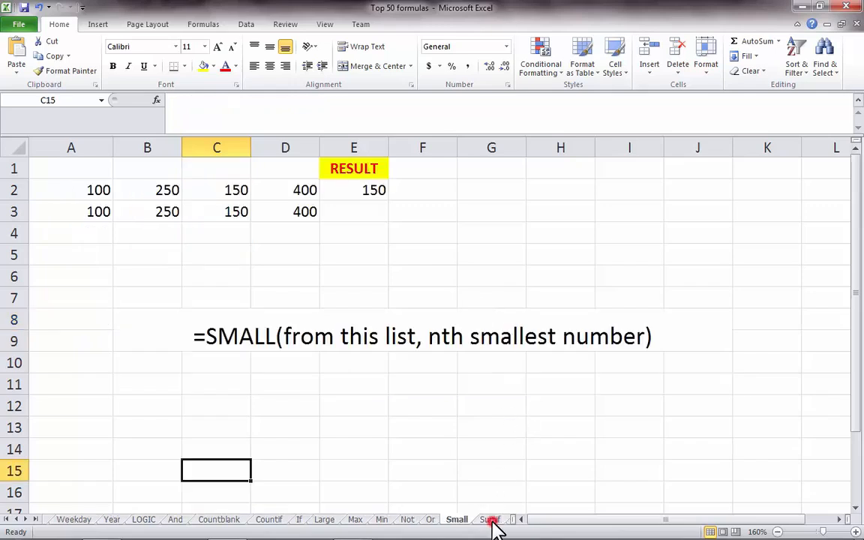
left_click(337, 338)
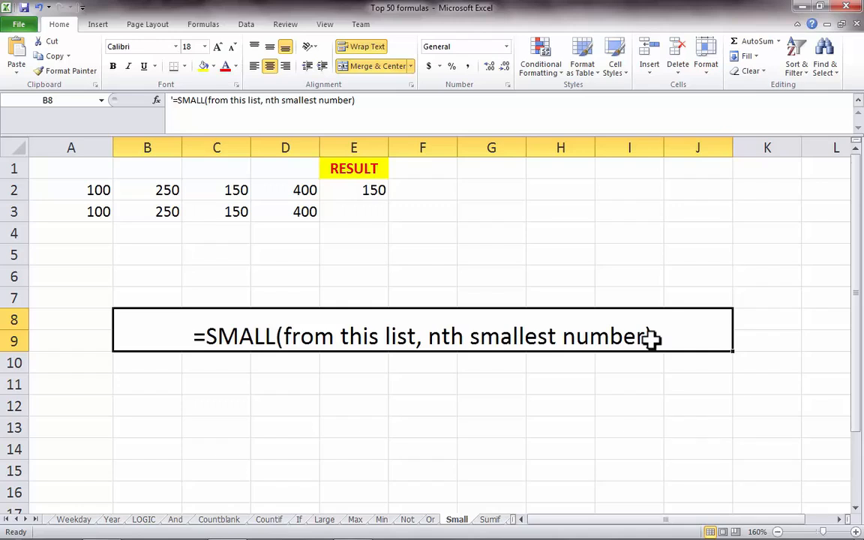
left_click(95, 192)
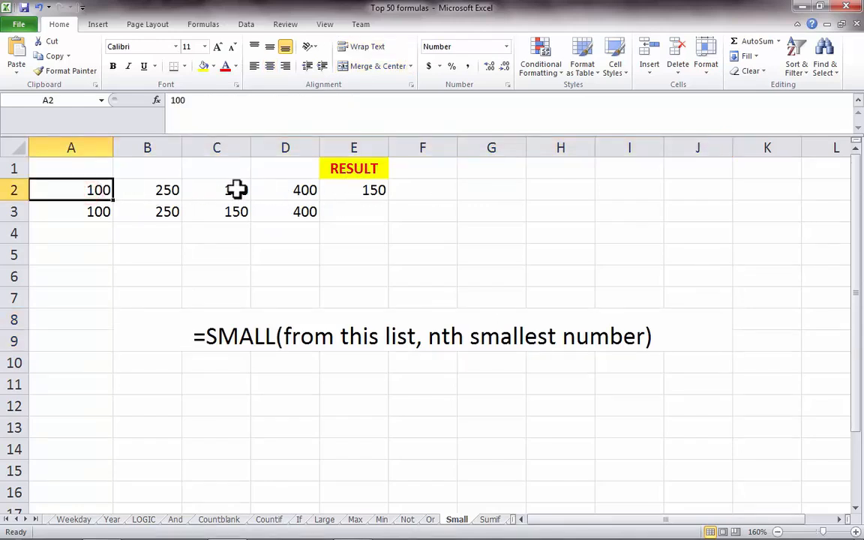
left_click(295, 190, "shift")
left_click(373, 189)
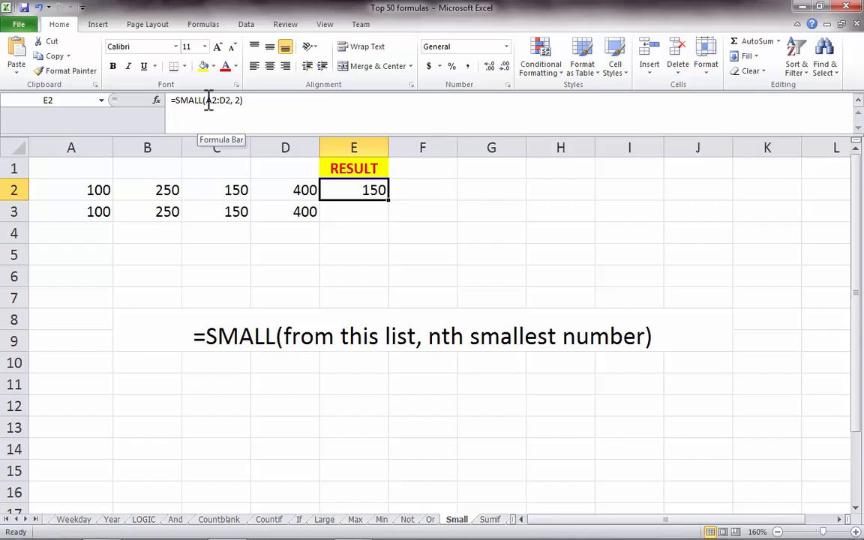
left_click(208, 101)
left_click_drag(223, 100, 234, 103)
double_click(236, 101)
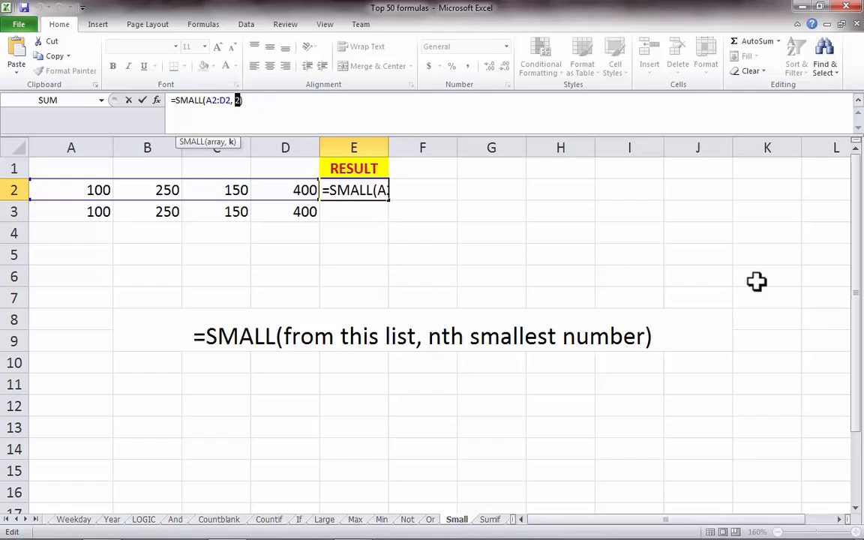
key("ctrl+Return")
Step: List 100, 150, 250 and 400 in ascending order in H2:H5 and select the second smallest number
left_click(578, 187)
type("100")
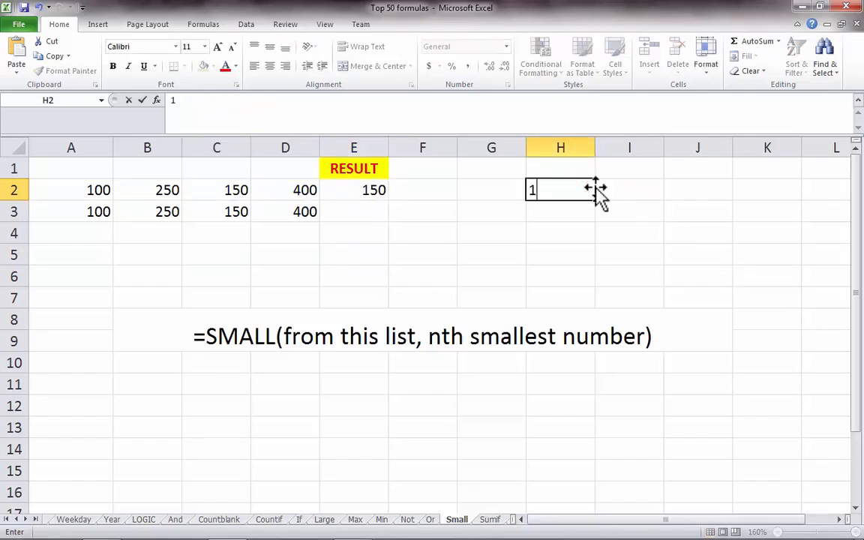
key("Return")
type("150")
key("Return")
type("250")
key("Return")
type("400")
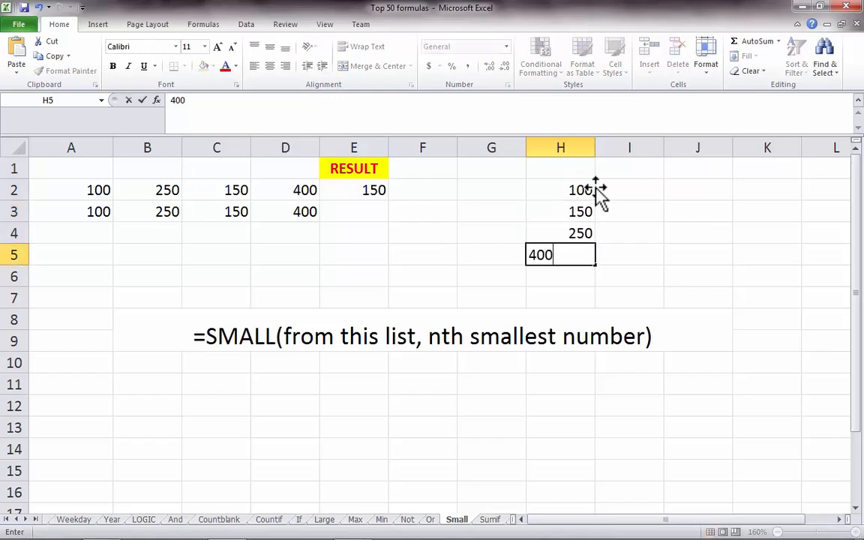
key("Return")
left_click(573, 211)
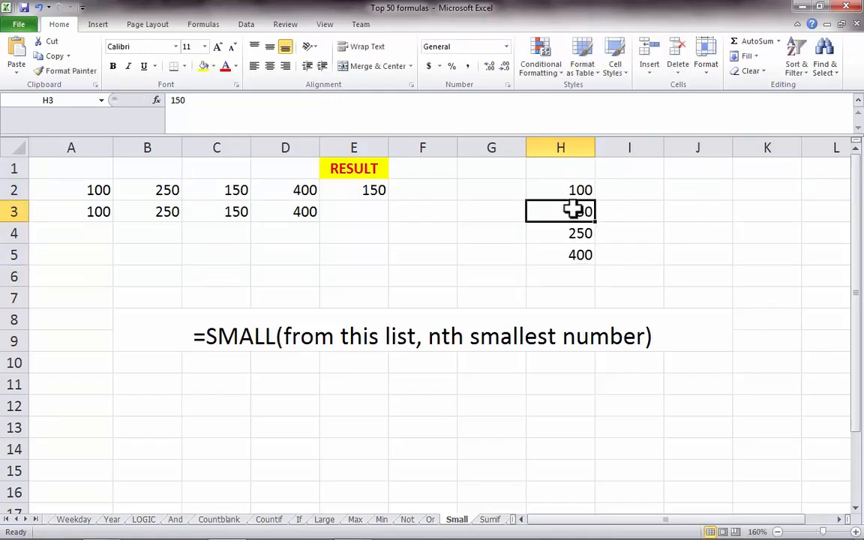
Step: Enter the formula =SMALL(A3:D3, 2) in E3 and reselect that cell
left_click(348, 210)
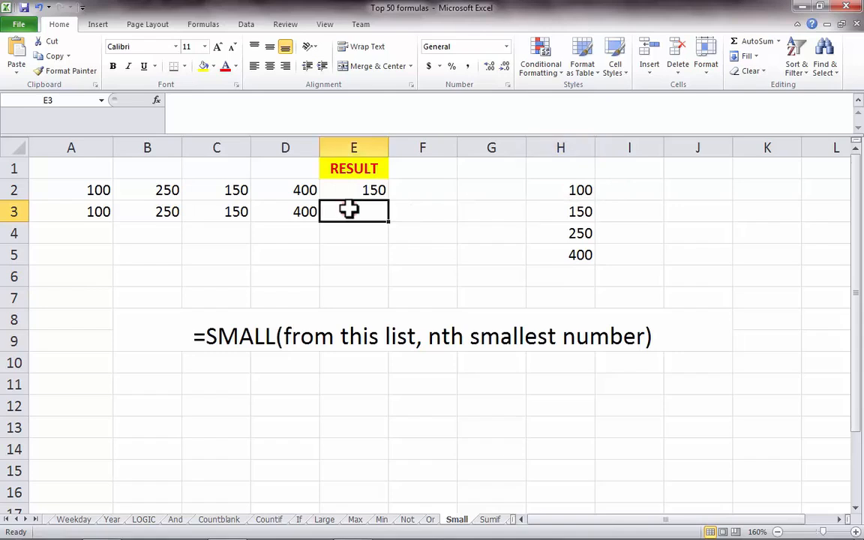
type("=SMALL")
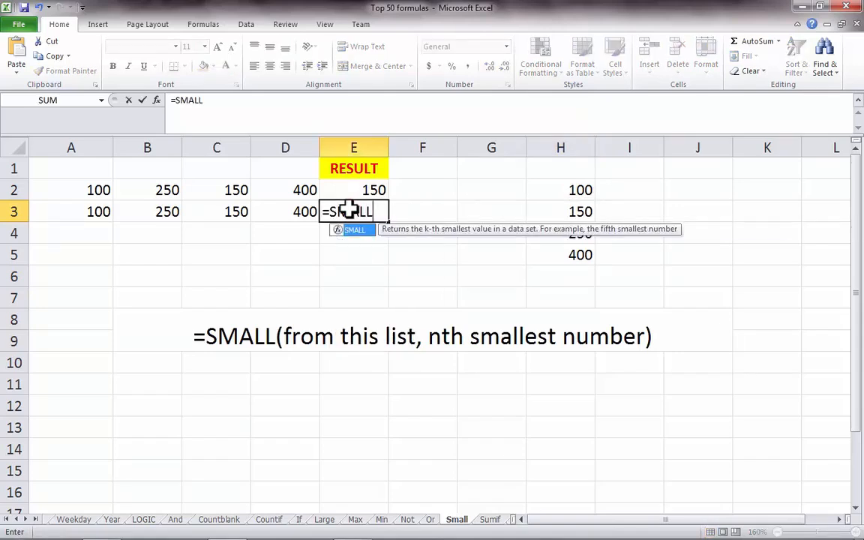
type("(")
left_click(97, 212)
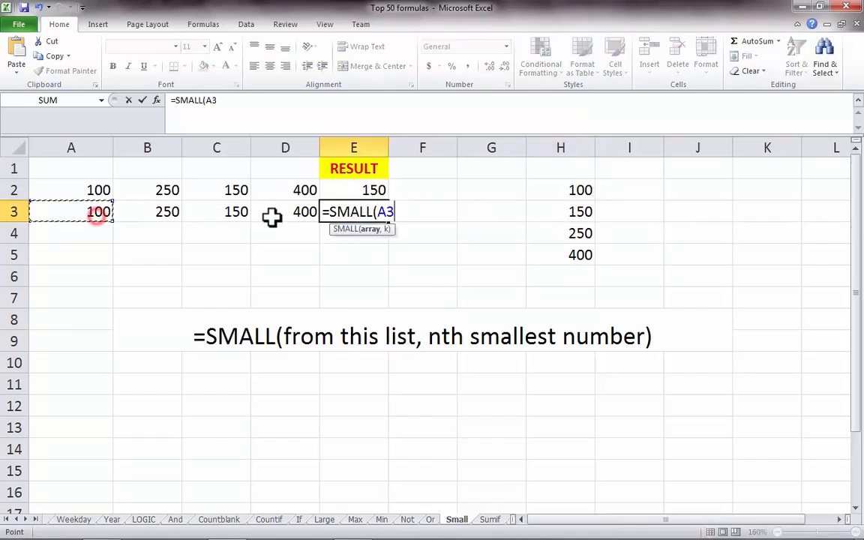
left_click_drag(259, 217, 308, 213)
type(",")
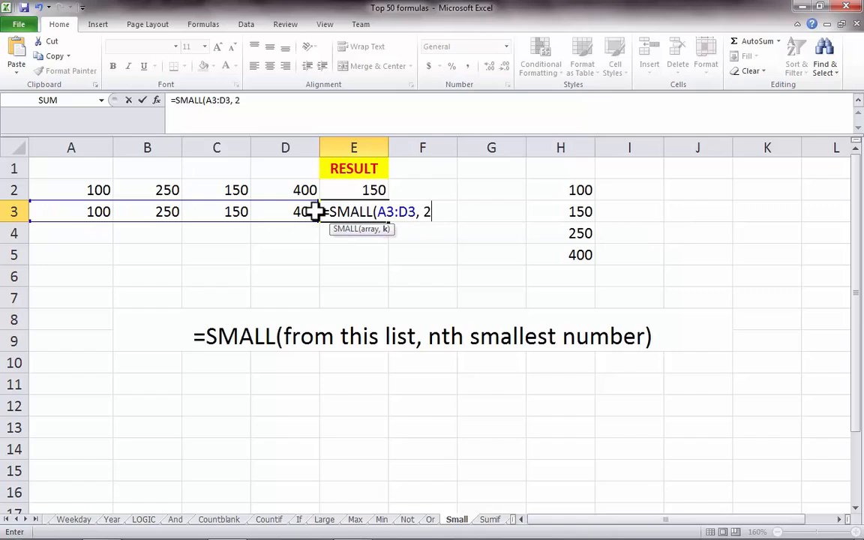
type(" 2)")
key("Return")
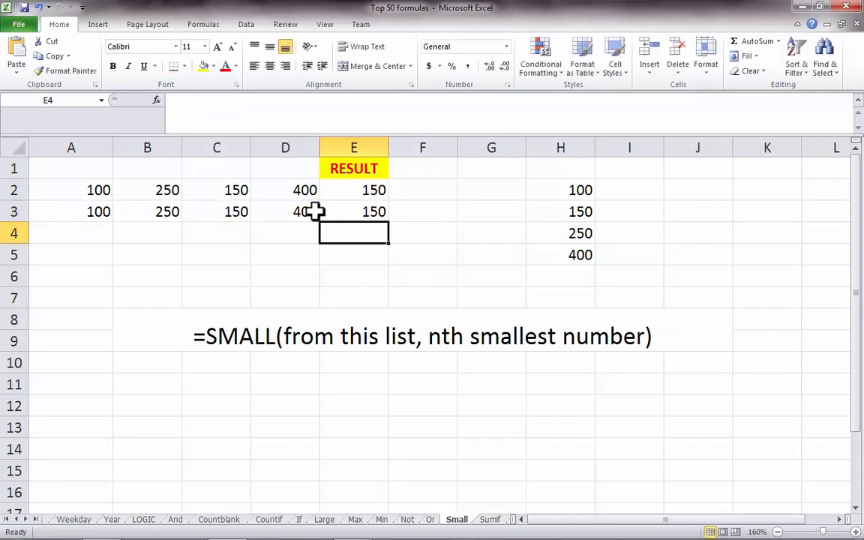
left_click(381, 213)
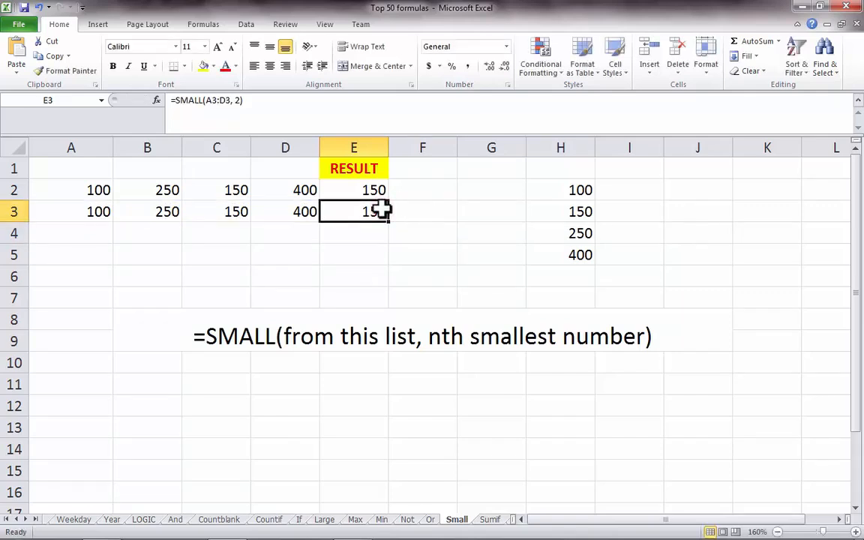
Step: On the Sumif sheet, examine the syntax note, the numbers in A2:D2 and the criterion in E2's SUMIF formula, keeping it as is
left_click(489, 520)
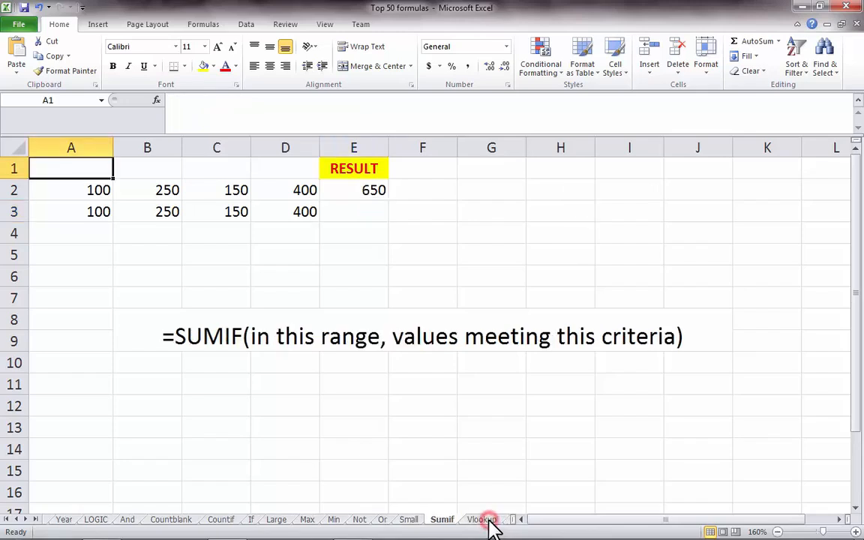
left_click(314, 333)
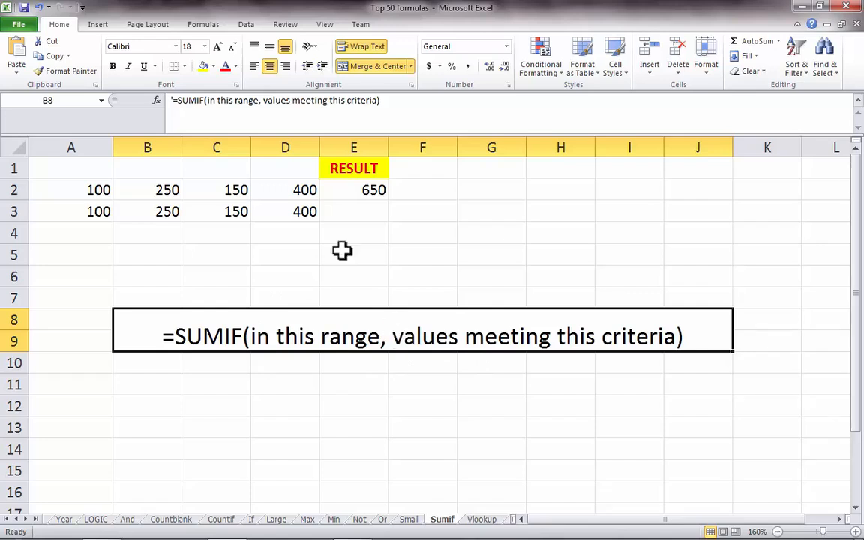
left_click(307, 189)
left_click_drag(308, 189, 92, 189)
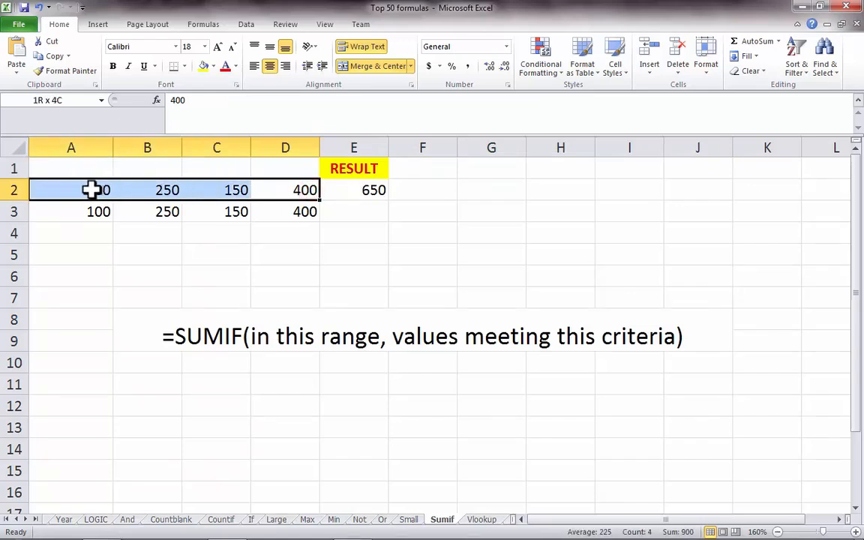
left_click(356, 189)
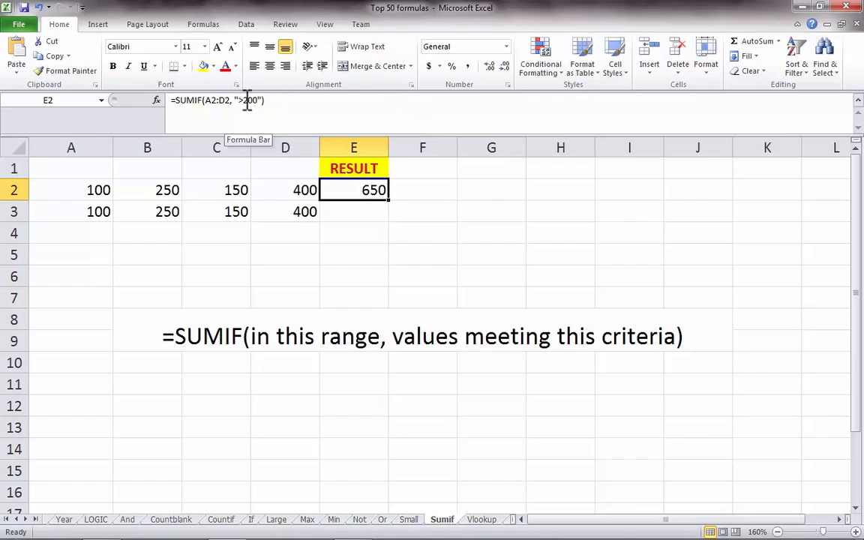
left_click_drag(235, 101, 262, 100)
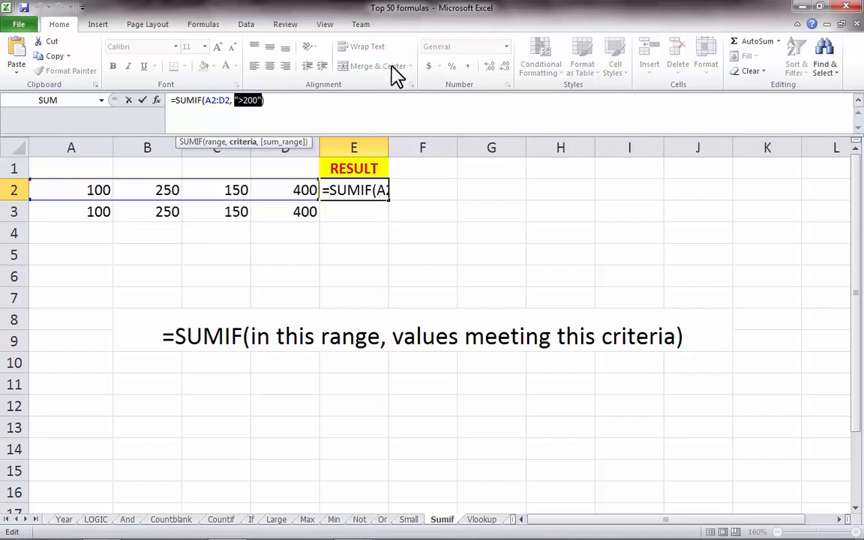
key("ctrl+Return")
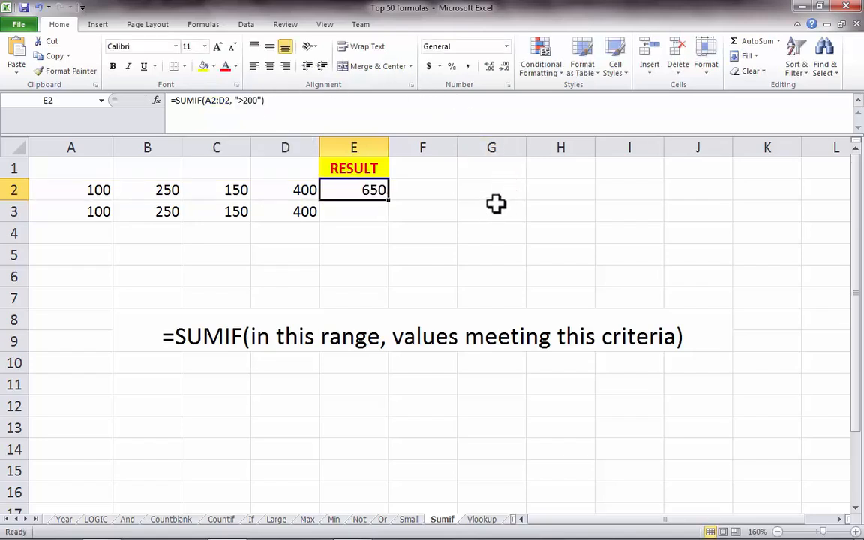
Step: List 250 and 400 in H2:H3 and select both numbers
left_click(577, 189)
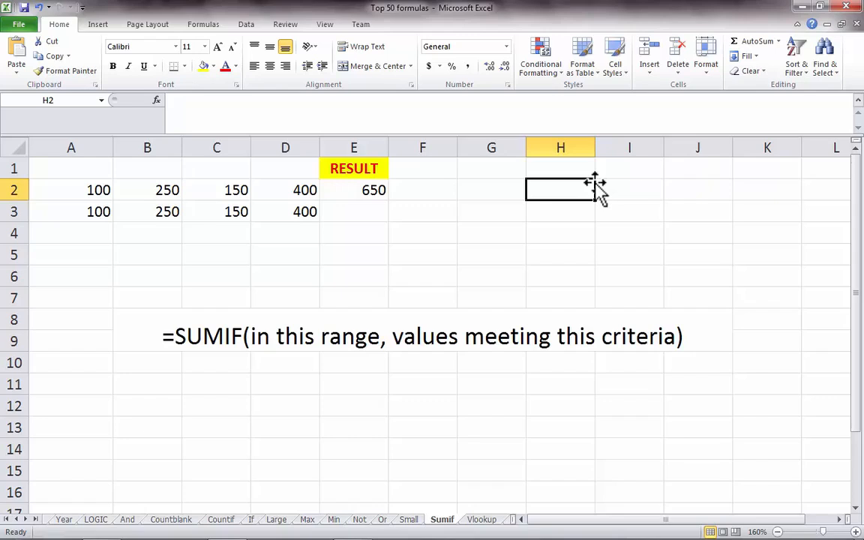
type("250")
key("Return")
type("40")
key("Return")
key("Up")
key("shift+Up")
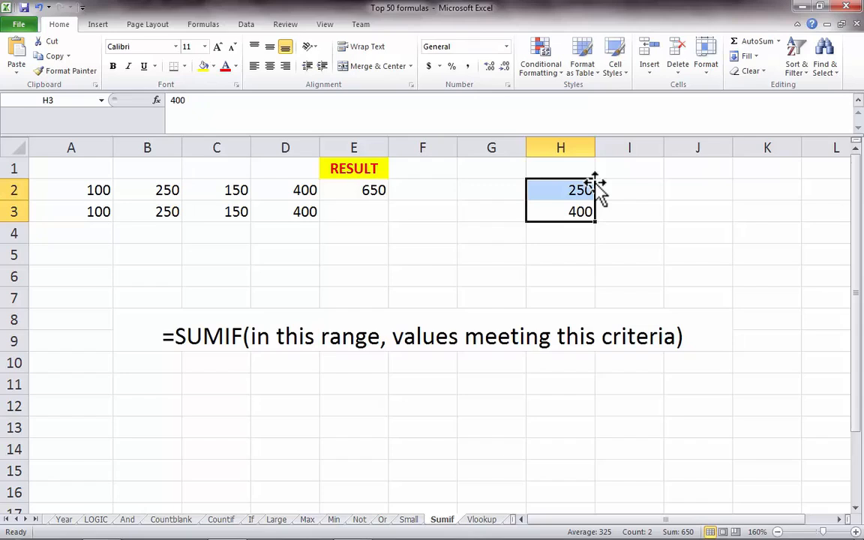
Step: Enter the formula =SUMIF(A3:D3, ">200") in E3 and reselect that cell
left_click(384, 212)
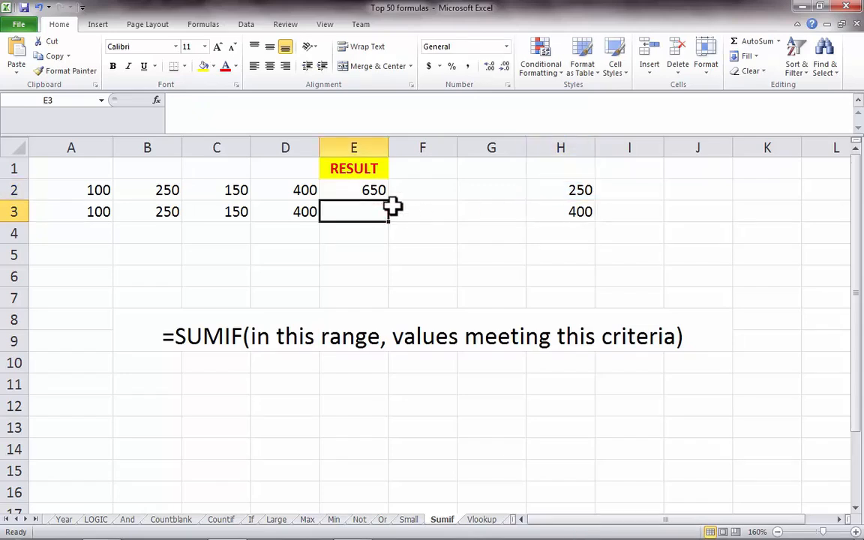
type("=SUMIF(")
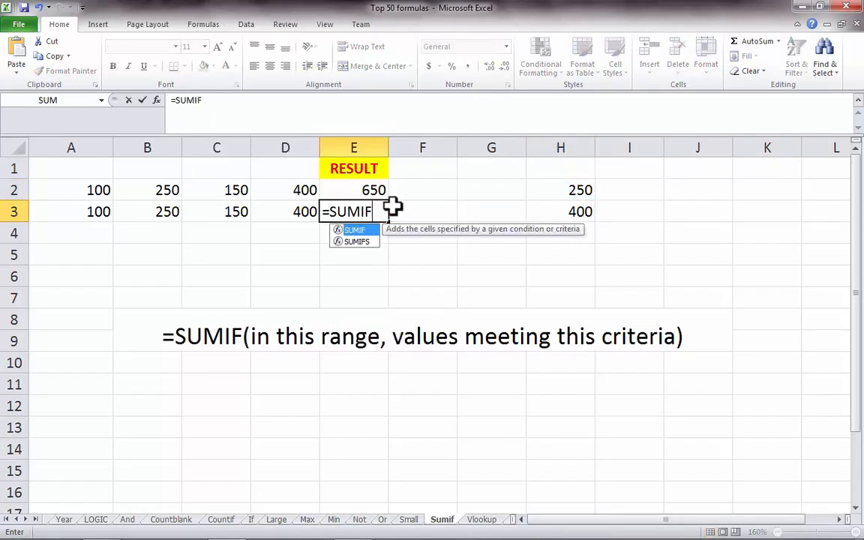
left_click(85, 216)
left_click_drag(85, 216, 295, 206)
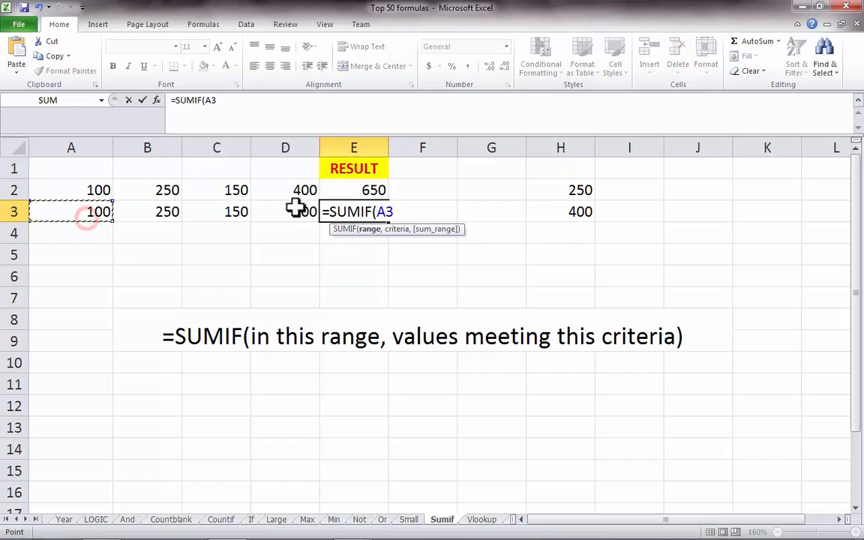
type(", \"")
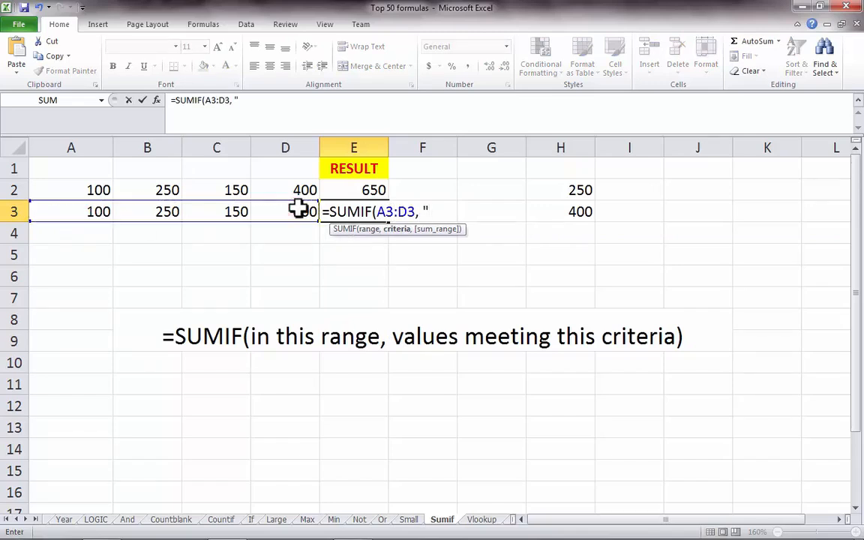
type(">200")
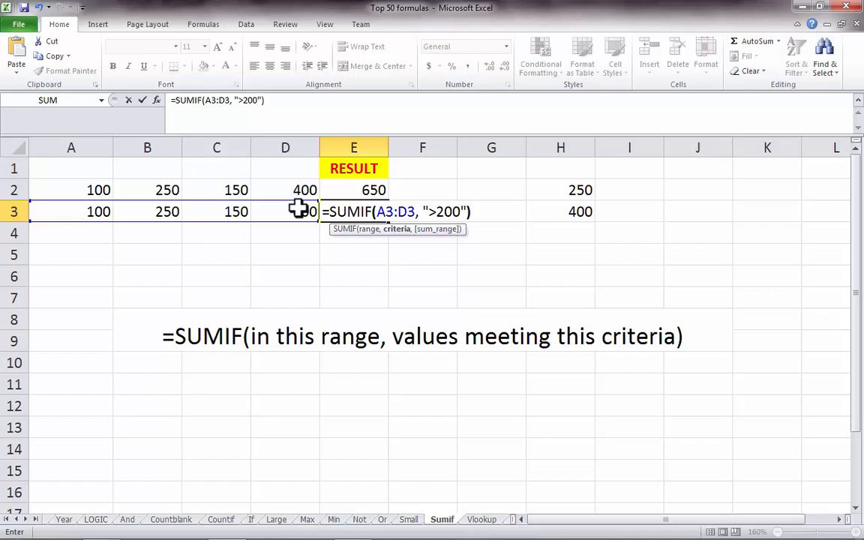
key("Return")
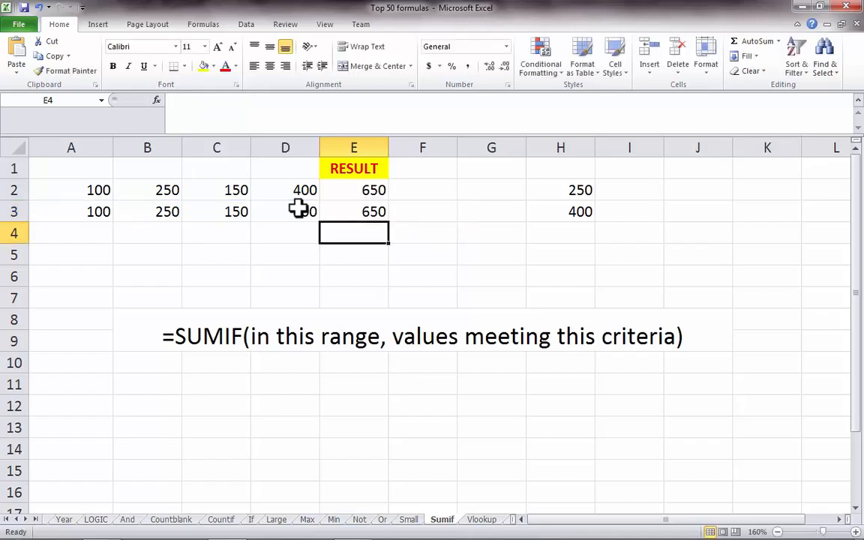
left_click(375, 211)
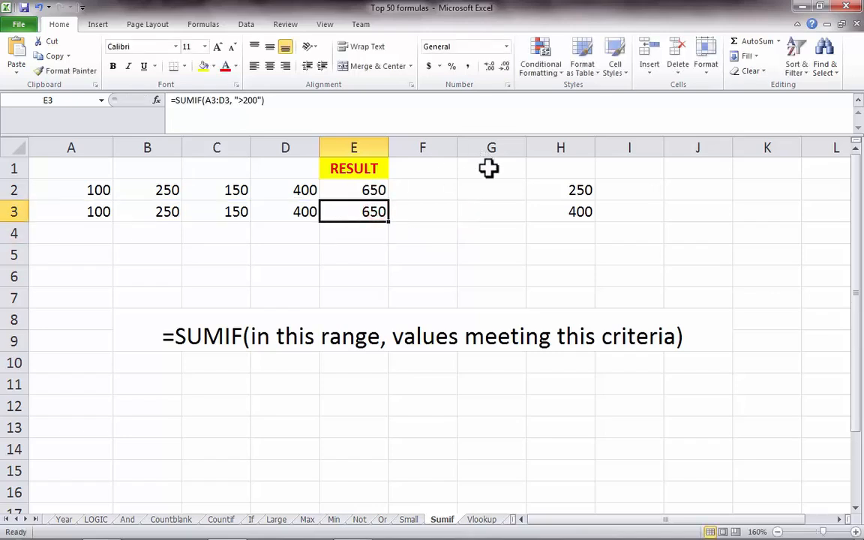
Step: On the Vlookup sheet, examine the syntax note and the Name, Gender and Age table in A1:C4
left_click(480, 518)
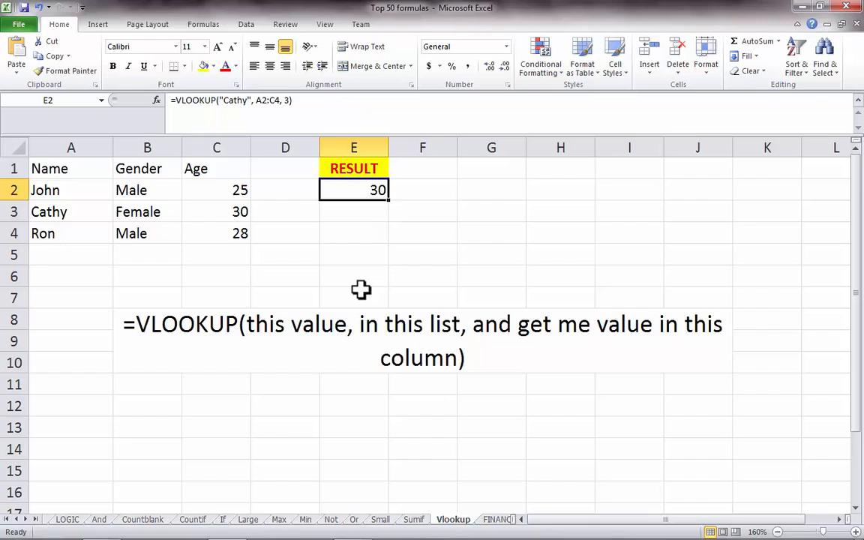
left_click(229, 328)
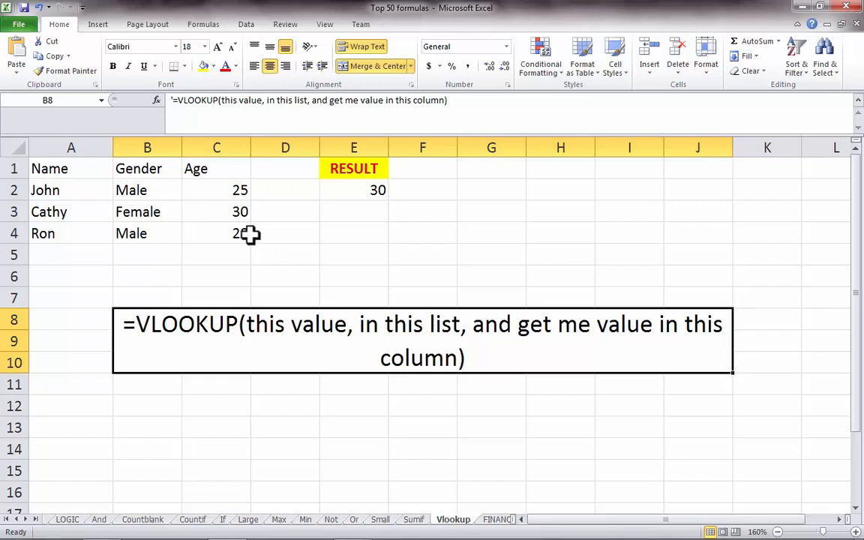
left_click(142, 191)
left_click(70, 189)
left_click_drag(43, 164, 233, 233)
left_click_drag(69, 169, 73, 233)
left_click(132, 191)
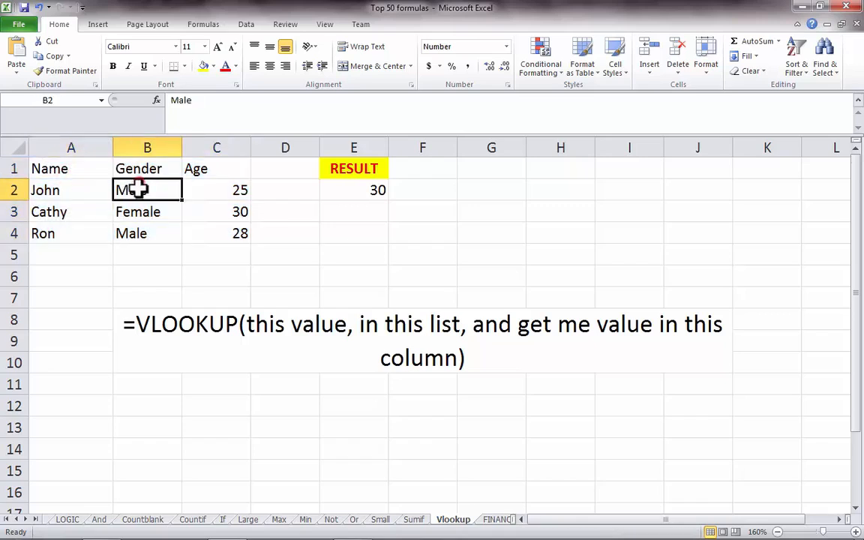
left_click(69, 194)
left_click(143, 188)
left_click(230, 189)
left_click(61, 192)
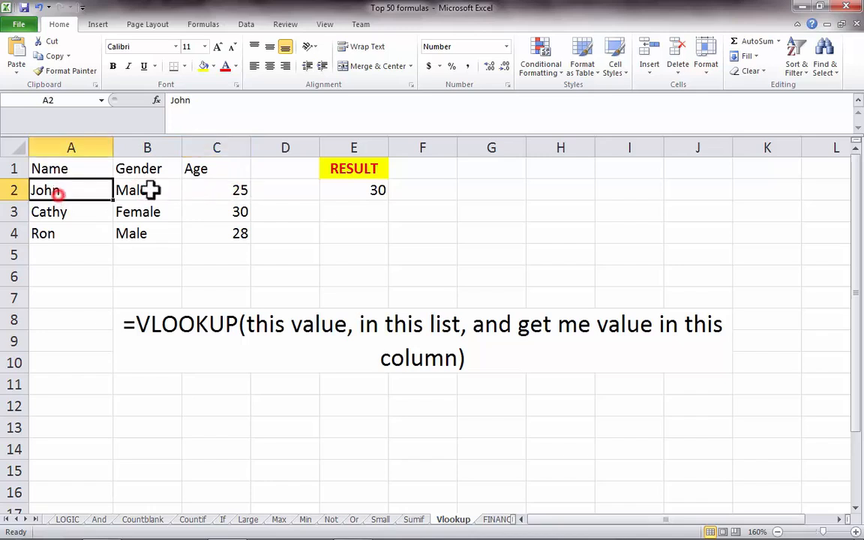
left_click_drag(70, 170, 254, 225)
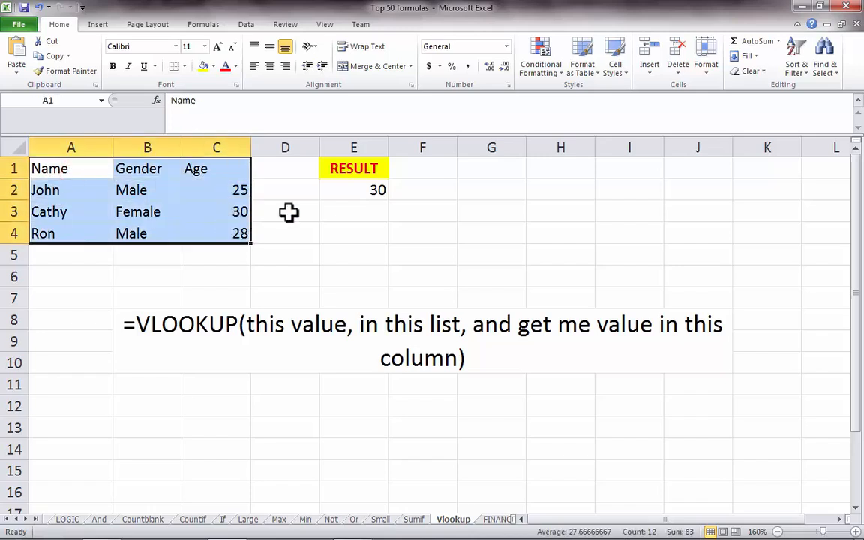
left_click(298, 210)
Step: Examine the lookup range and column number arguments of the VLOOKUP formula in E2, keeping the formula as is
left_click(368, 190)
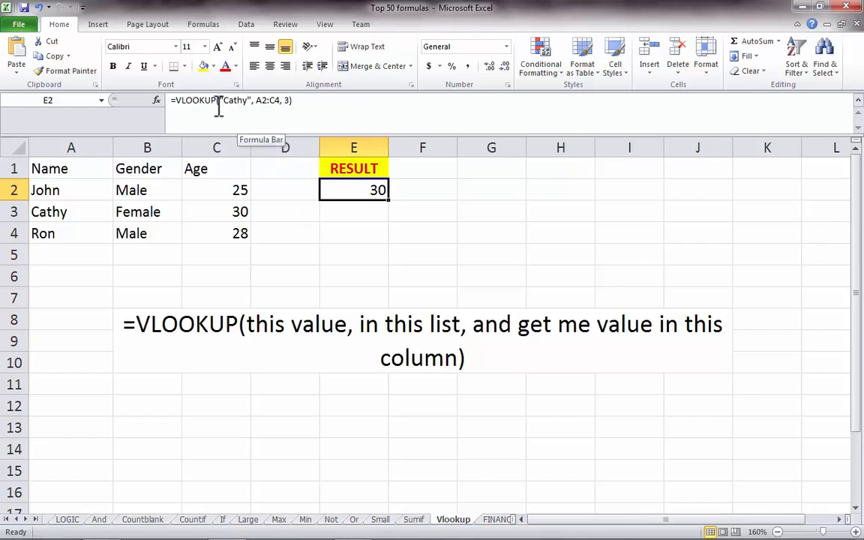
left_click_drag(257, 101, 280, 100)
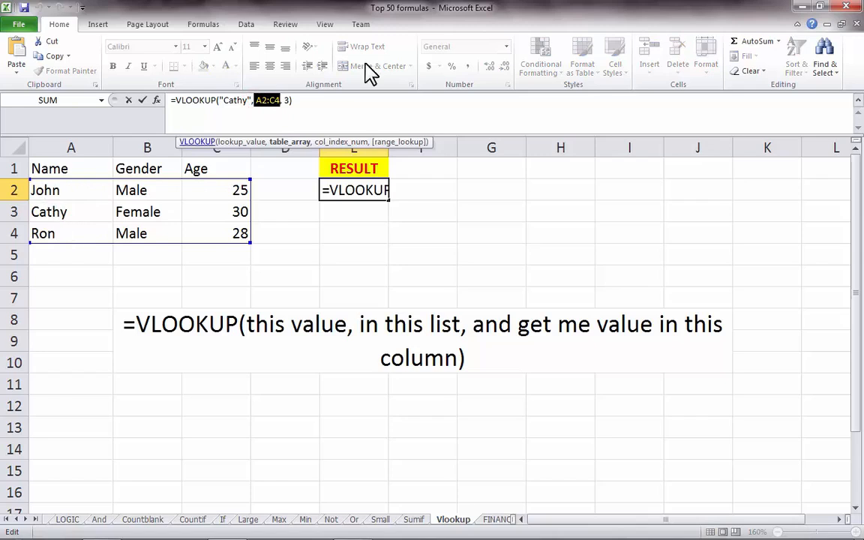
left_click_drag(290, 101, 289, 101)
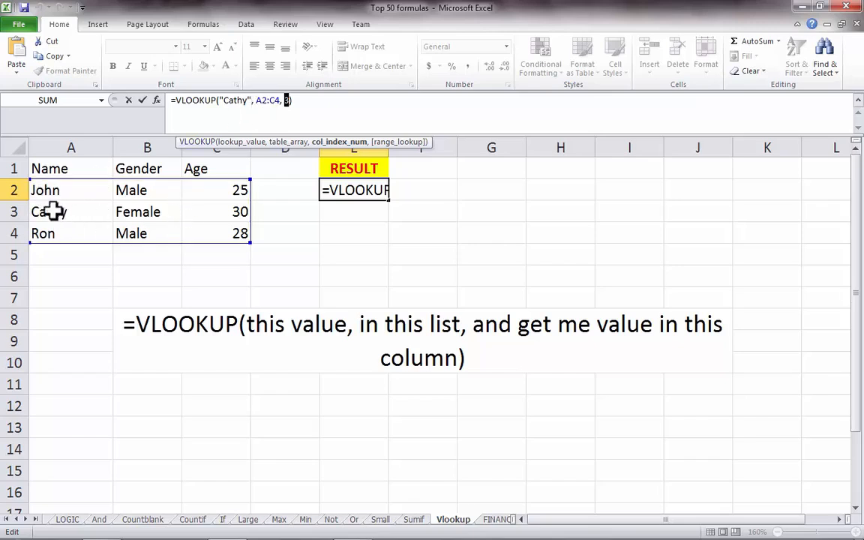
left_click(277, 116)
left_click_drag(285, 101, 291, 101)
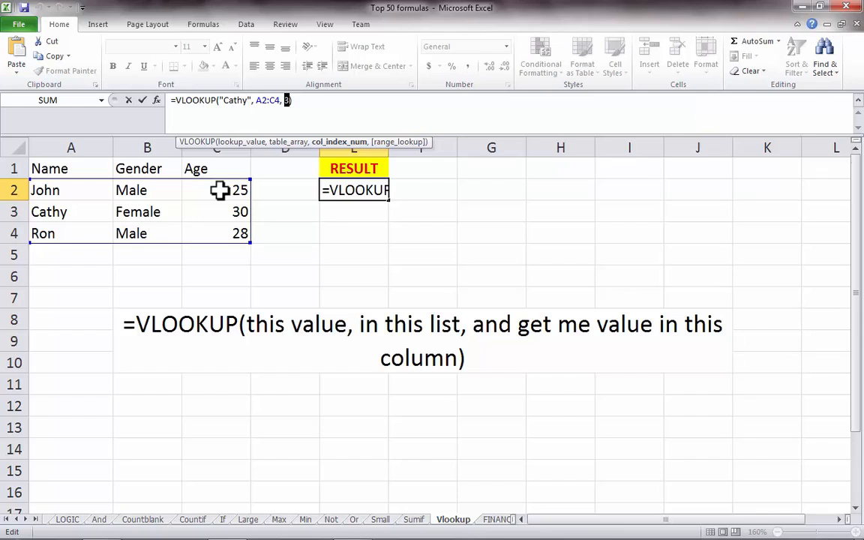
key("ctrl+Return")
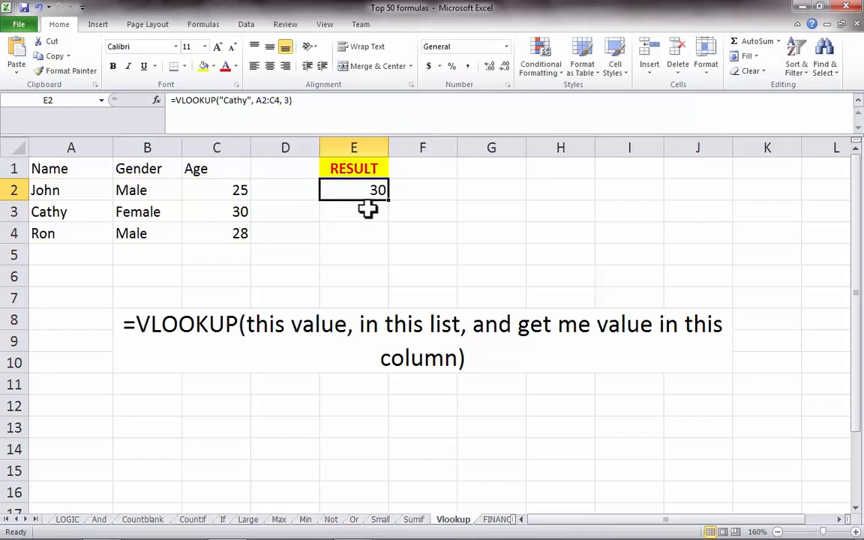
Step: Enter a VLOOKUP formula in E3 that finds the name listed in A4 within A2:C4 and returns column 1
left_click(367, 210)
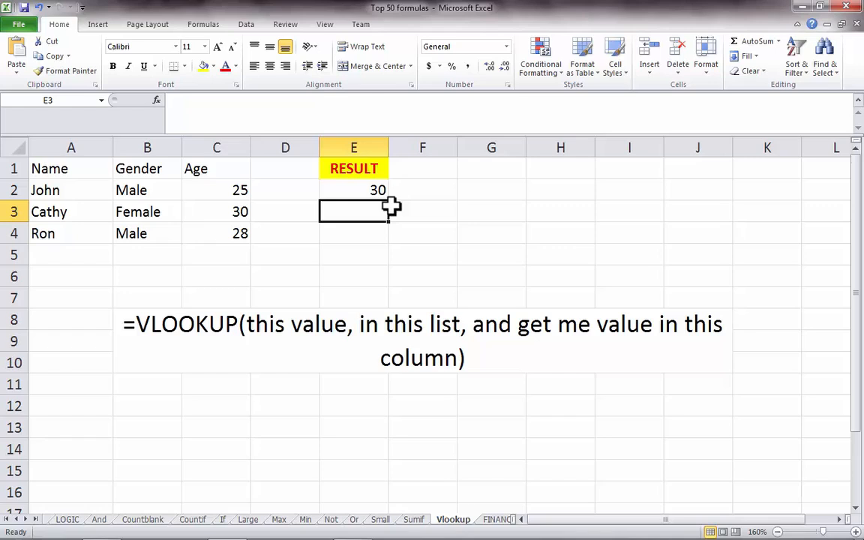
left_click(65, 141)
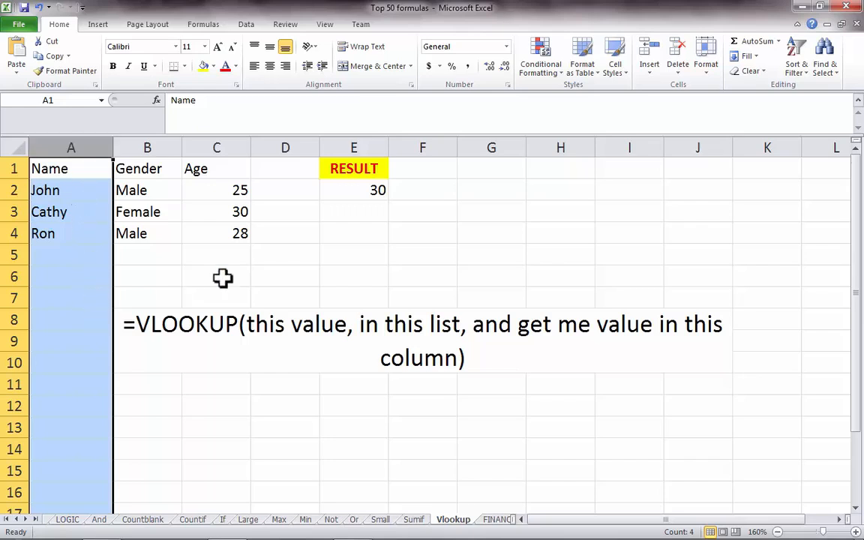
left_click(358, 213)
type("=")
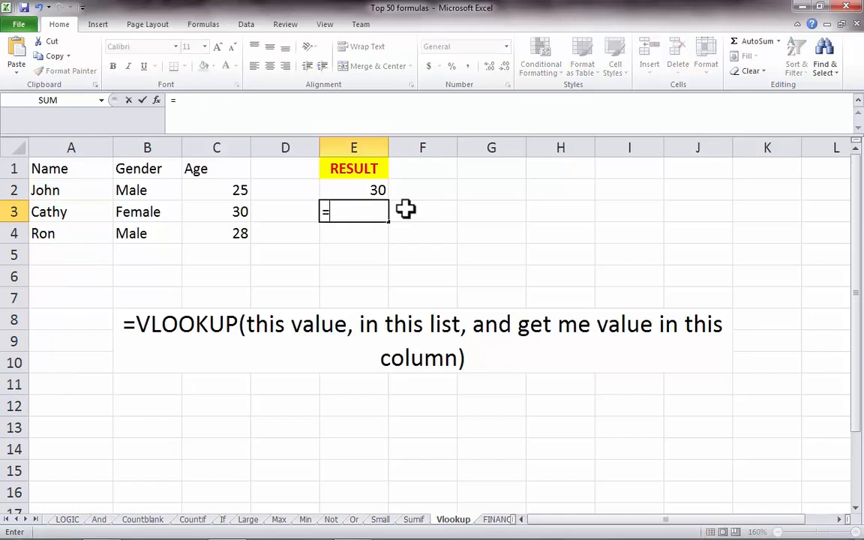
type("VLOOKUP(\"Ron")
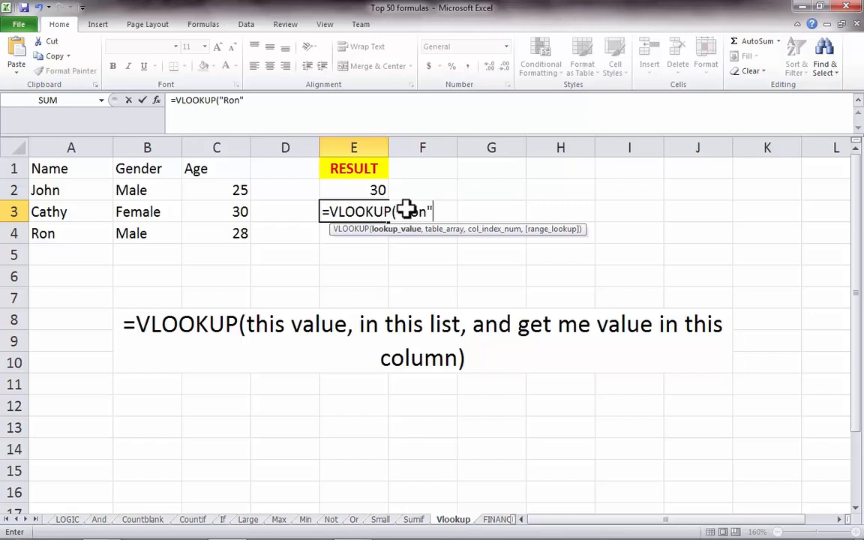
type("\",")
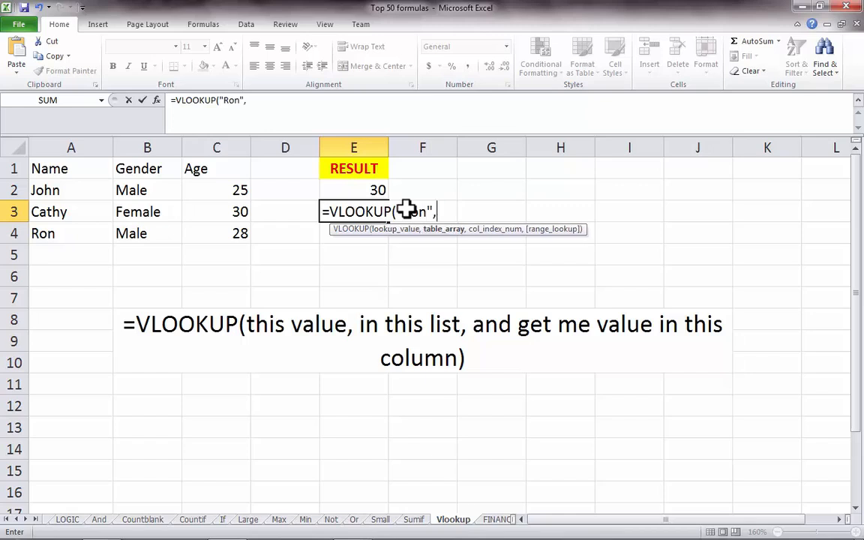
left_click(218, 233)
left_click_drag(218, 234, 55, 188)
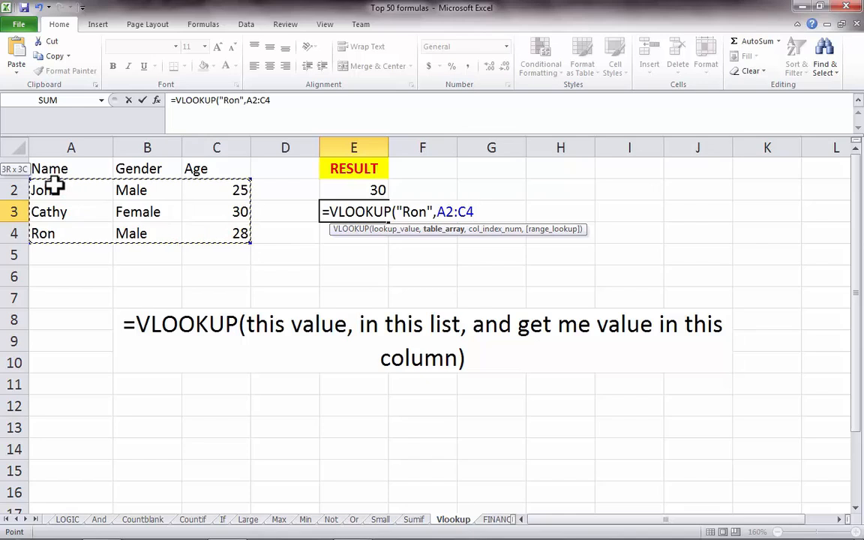
left_click_drag(55, 188, 55, 188)
type(",")
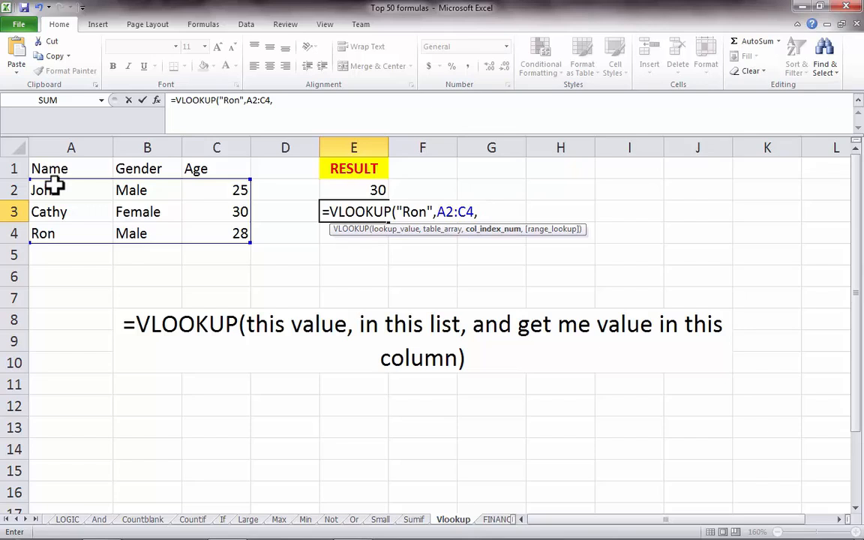
type("1)")
key("Return")
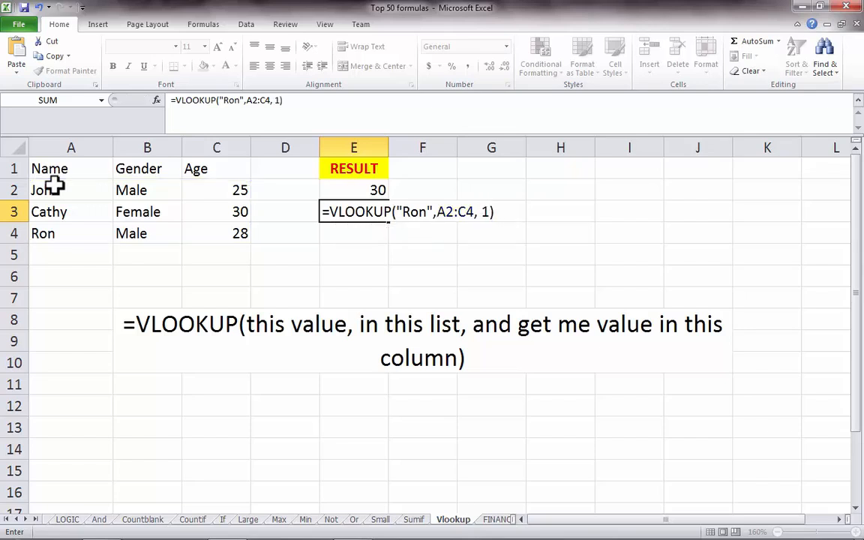
key("Up")
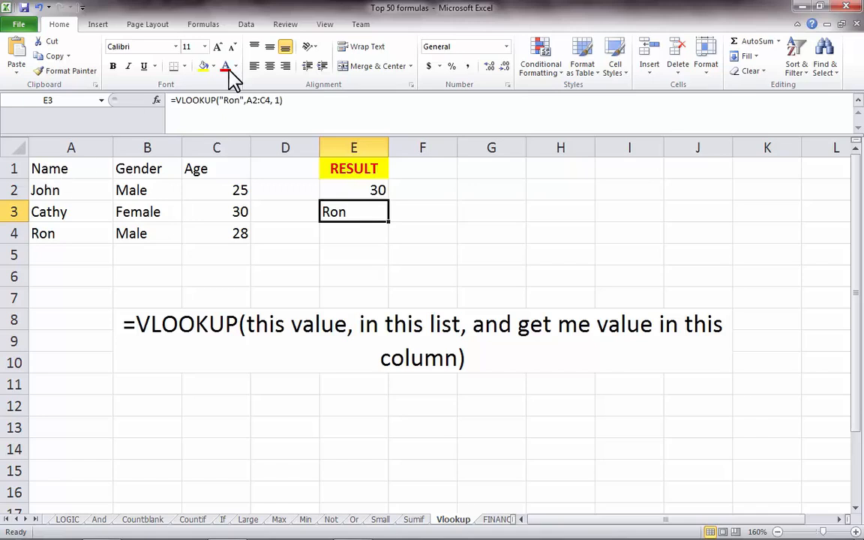
Step: Set the column number in E3's VLOOKUP formula to 2
left_click(276, 99)
key("BackSpace")
type("2")
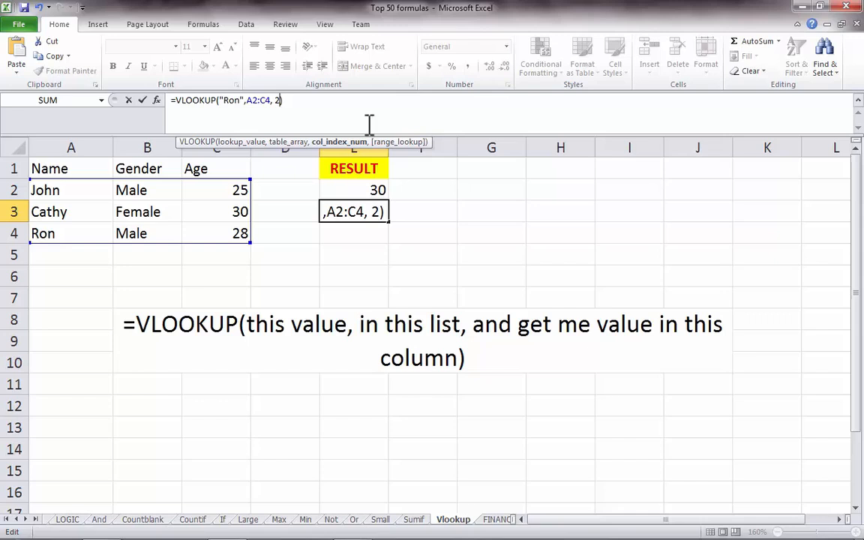
key("Return")
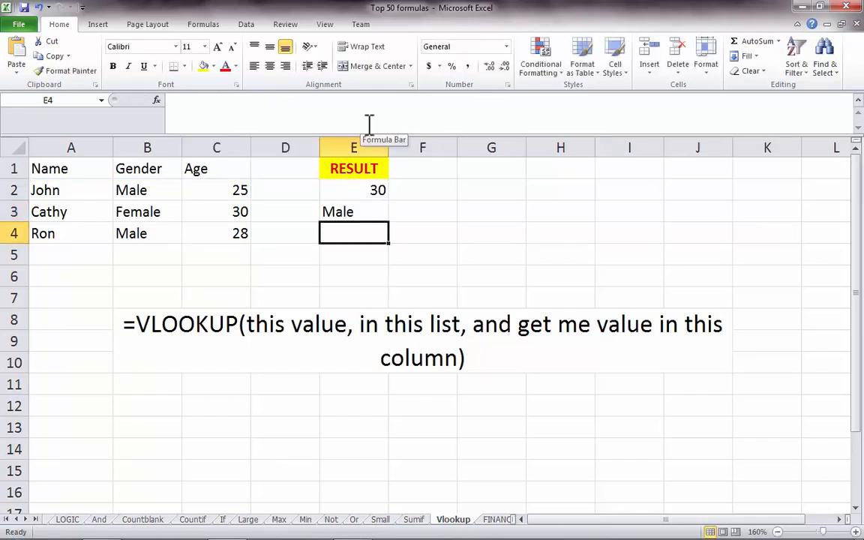
Step: Set the column number in E3's VLOOKUP formula to 3 and reselect E3
left_click(355, 214)
left_click(280, 100)
key("BackSpace")
type("3")
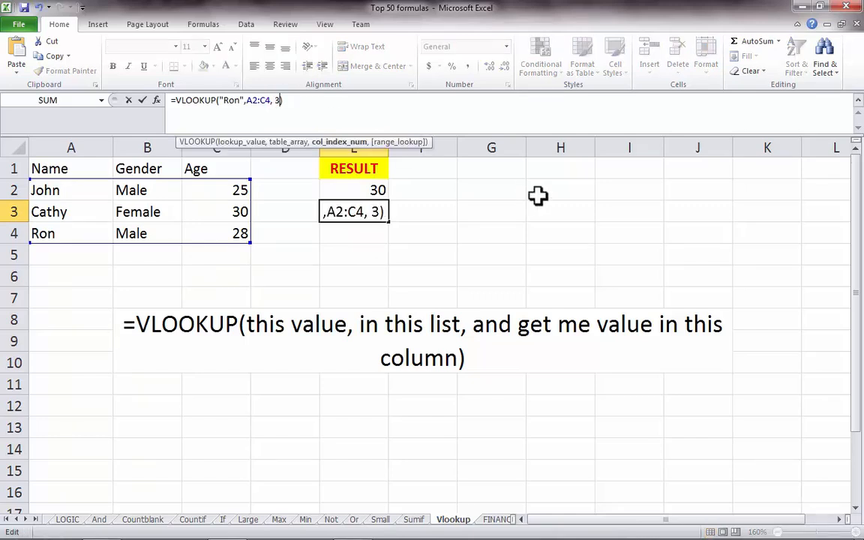
key("Return")
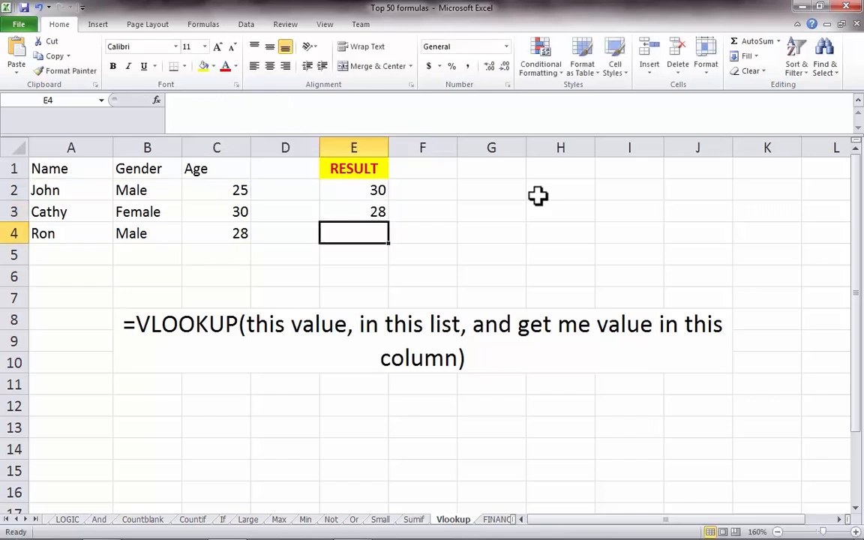
key("Up")
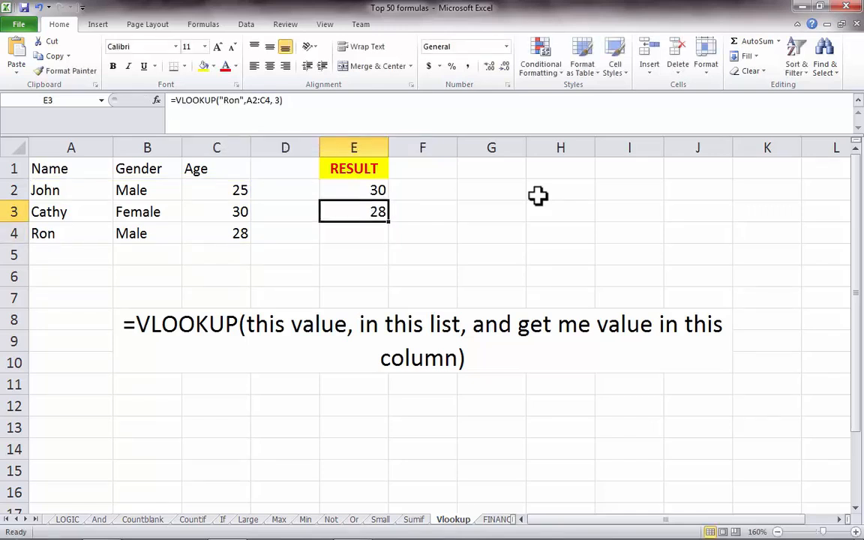